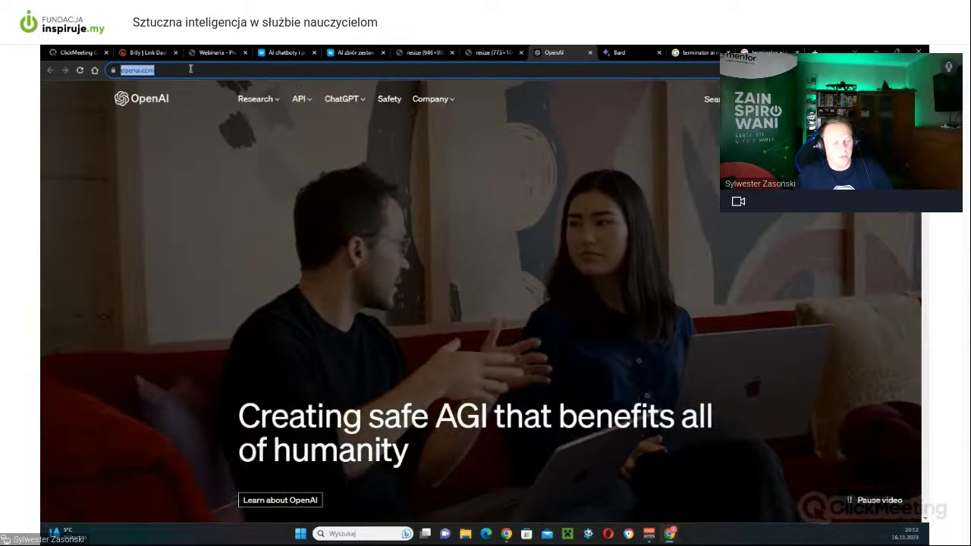
# Return to the OpenAI site and open ChatGPT from its list of applications
pyautogui.click(190, 69)
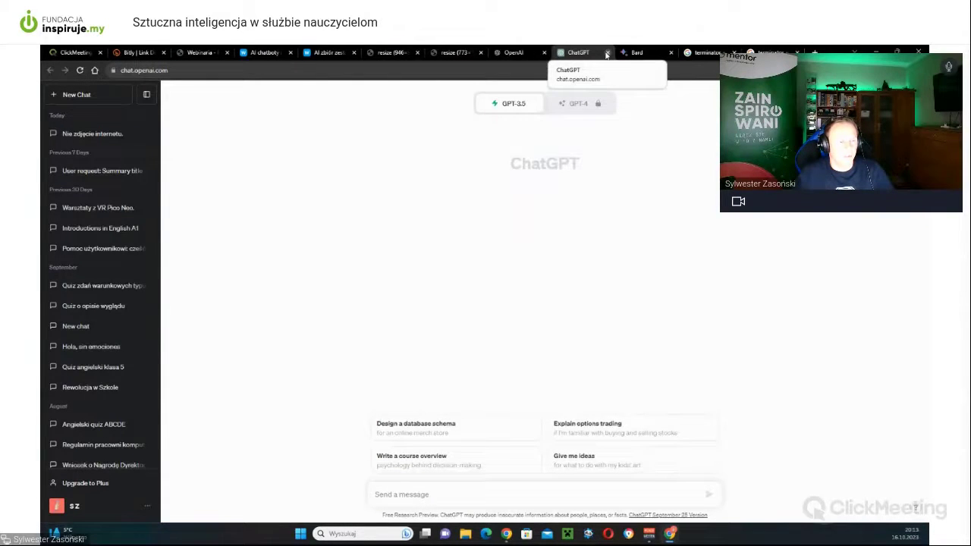
pyautogui.click(515, 52)
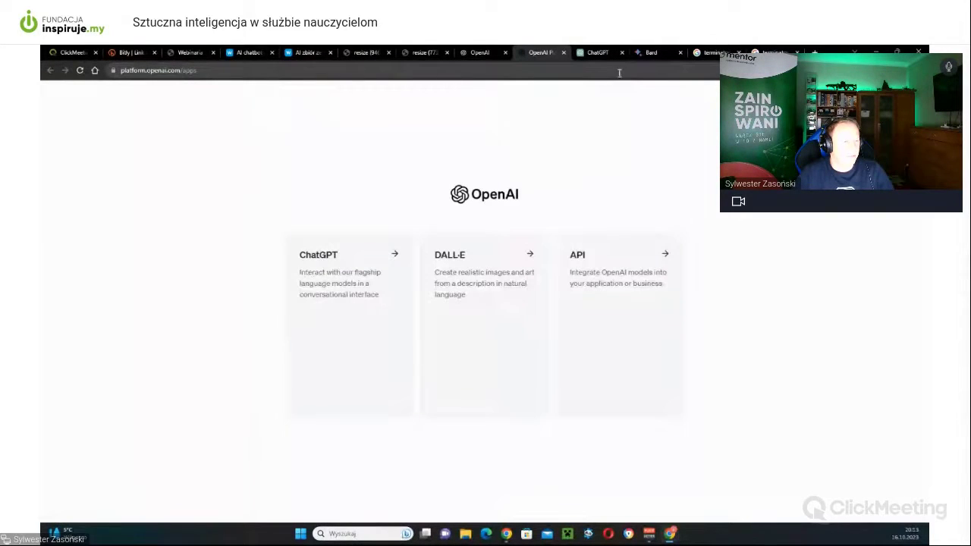
pyautogui.click(361, 311)
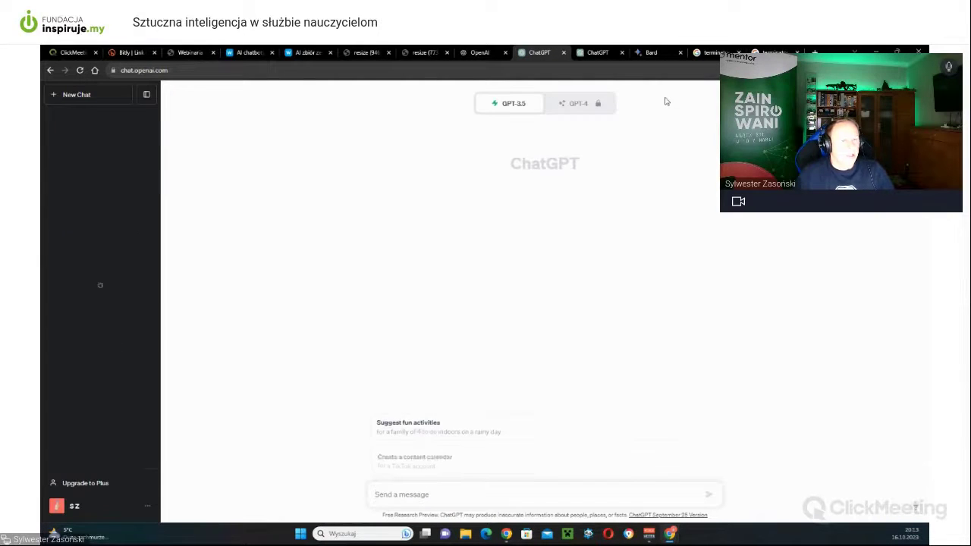
# Log out of the ChatGPT account and close the open ChatGPT pages
pyautogui.click(99, 506)
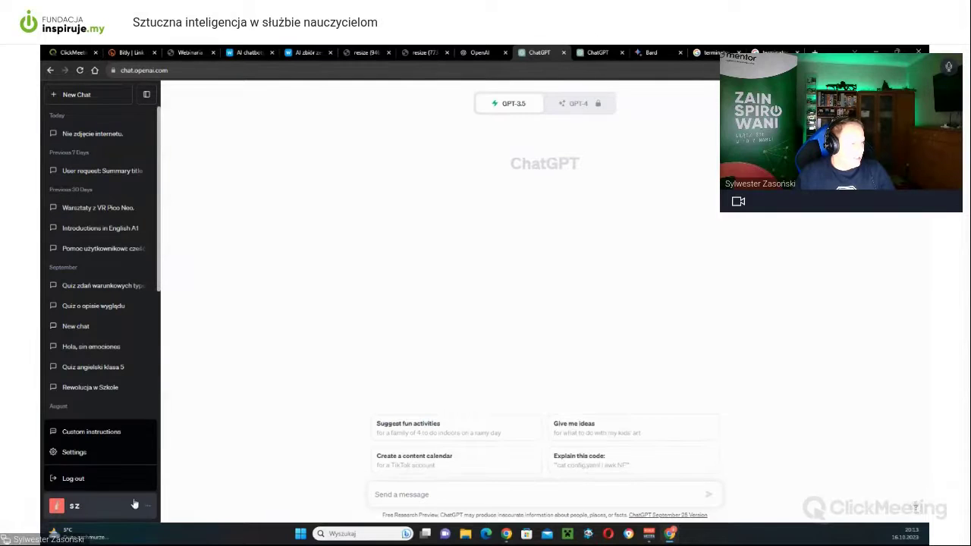
pyautogui.click(111, 482)
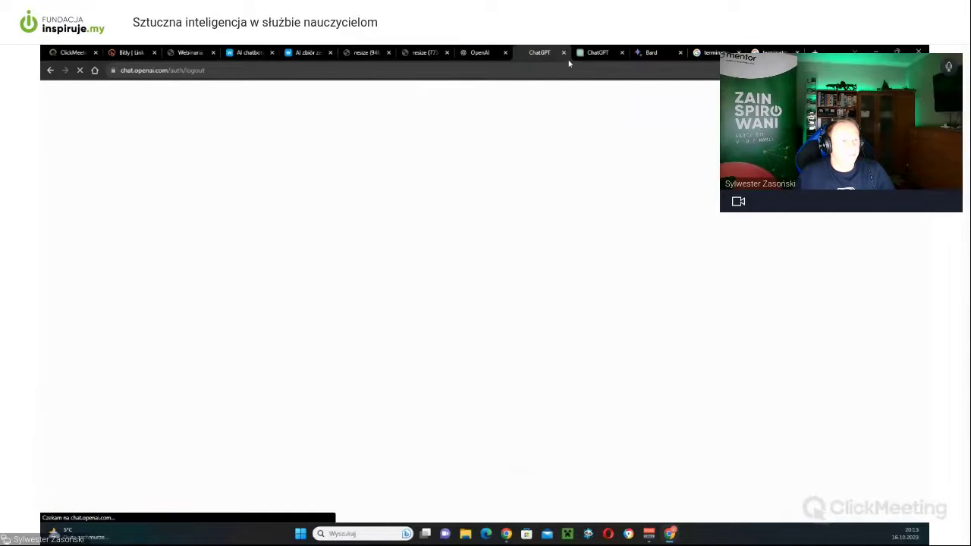
pyautogui.click(563, 52)
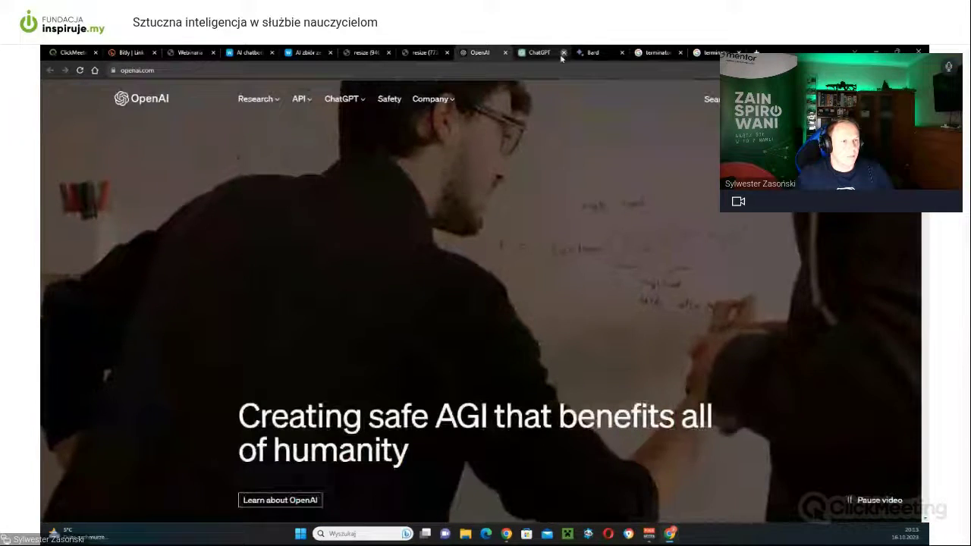
pyautogui.press('F5')
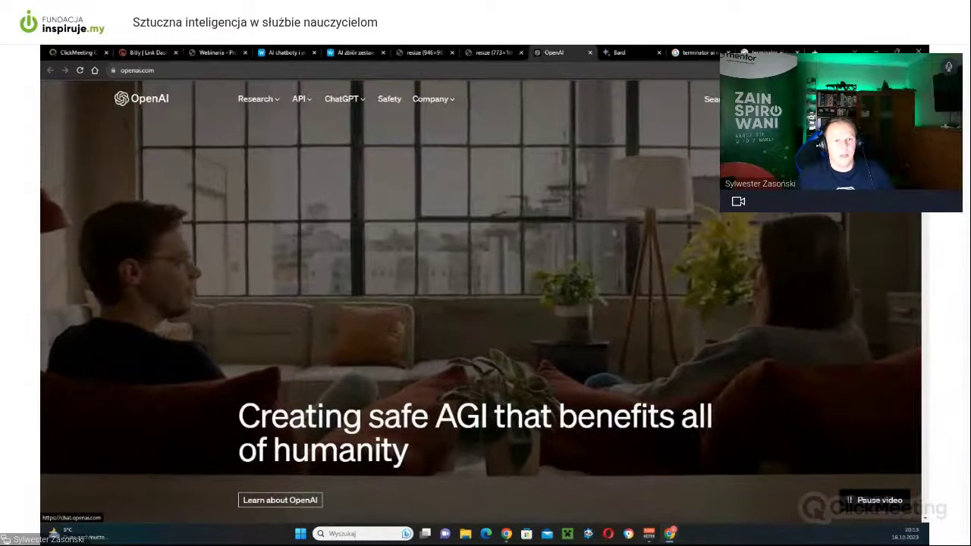
# Open the ChatGPT account sign-up form from the OpenAI site and clear its prefilled e-mail address
pyautogui.click(887, 98)
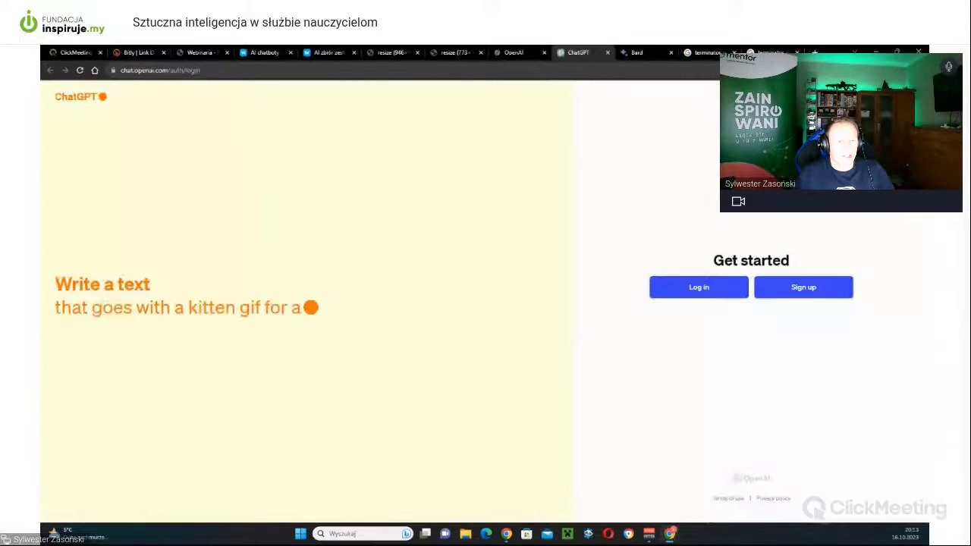
pyautogui.click(801, 288)
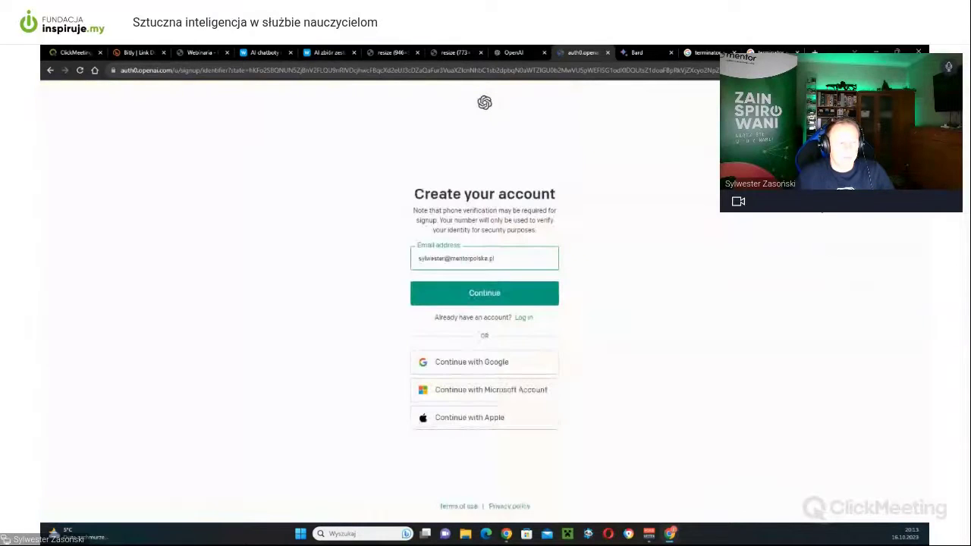
pyautogui.click(487, 245)
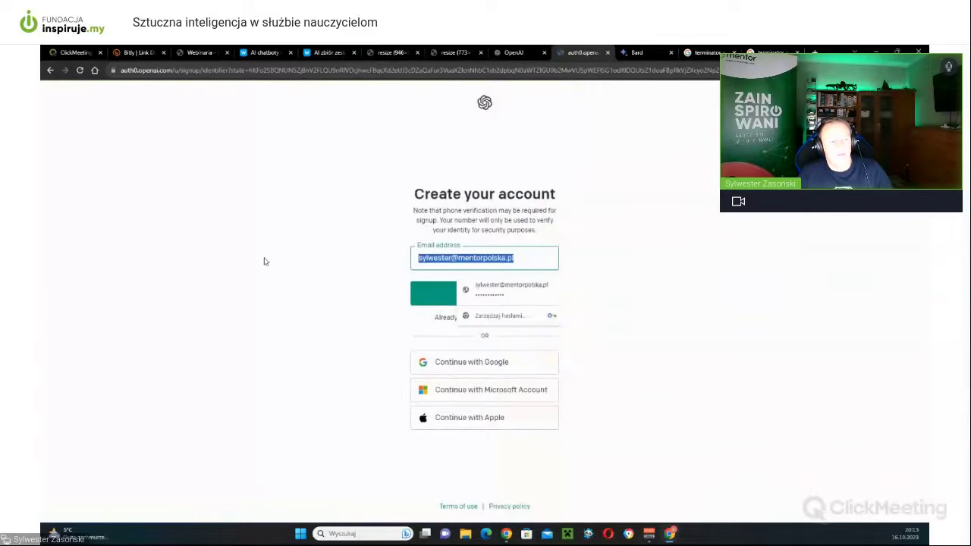
pyautogui.press('BackSpace')
pyautogui.click(294, 263)
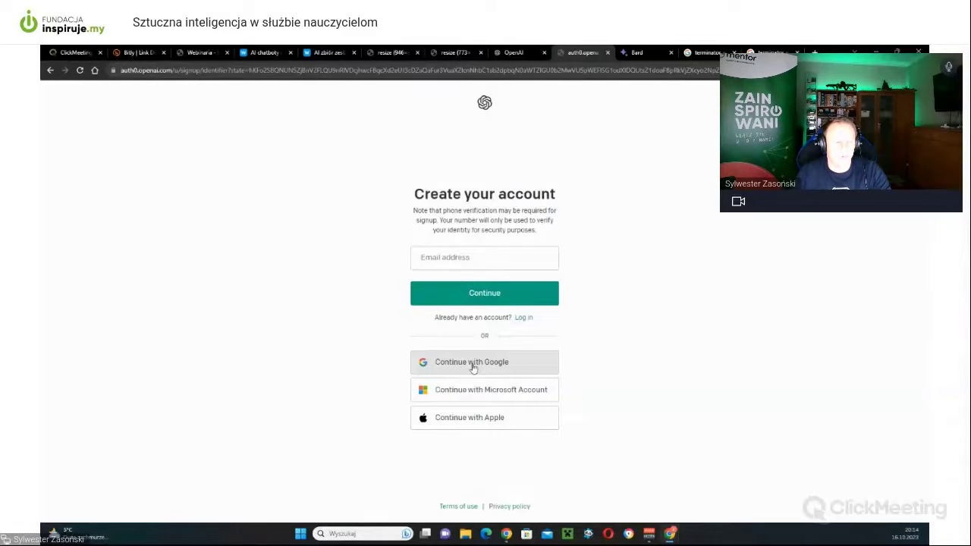
# View the Google account choices for sign-up, return to the form and clear the prefilled e-mail address again
pyautogui.click(472, 364)
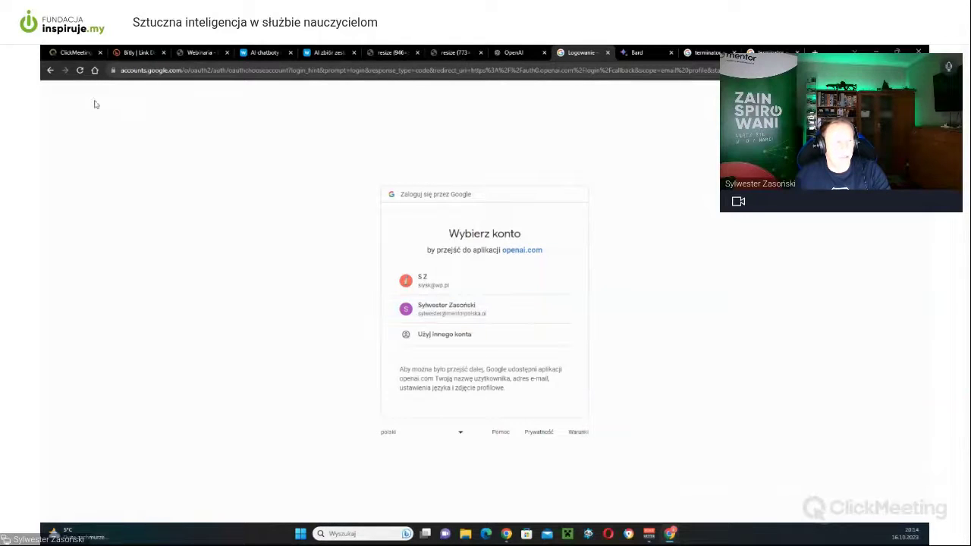
pyautogui.click(50, 71)
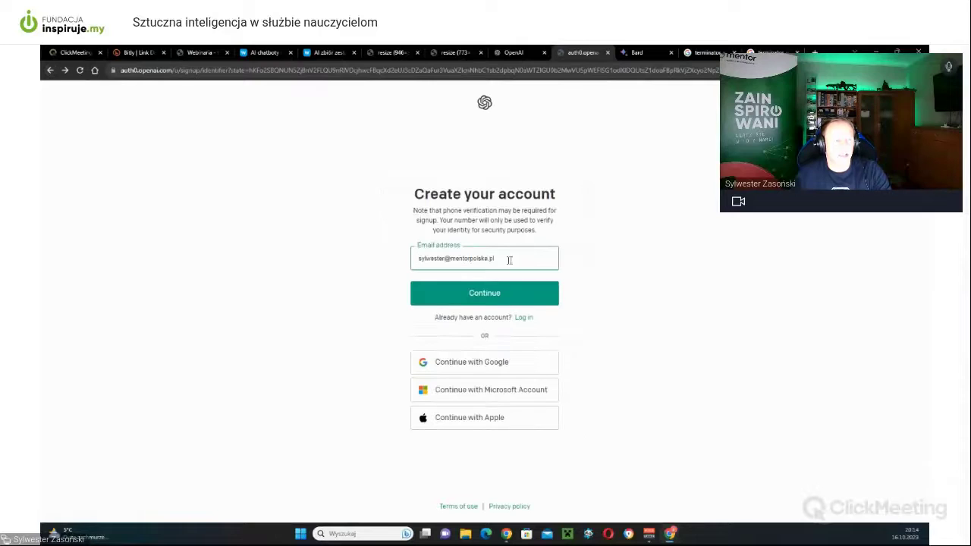
pyautogui.click(530, 256)
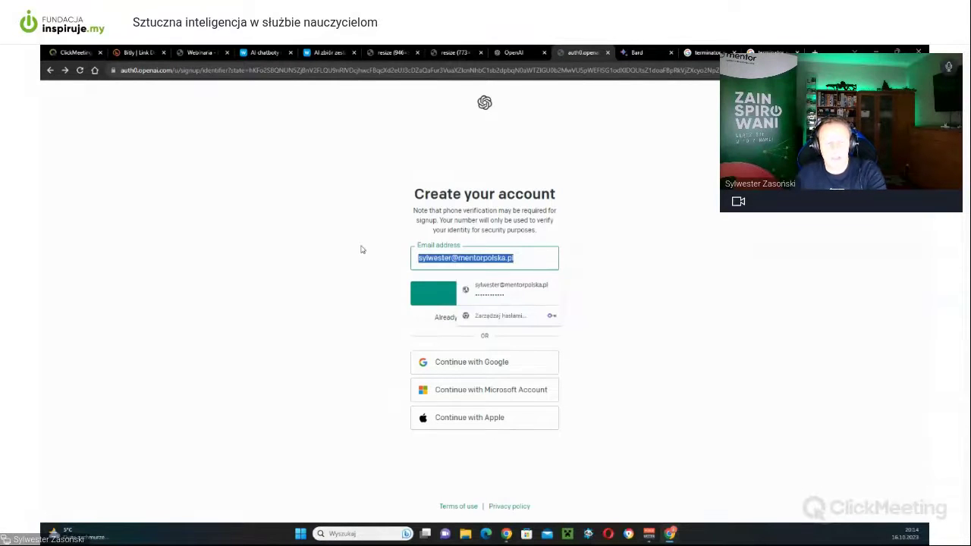
pyautogui.press('BackSpace')
pyautogui.click(361, 250)
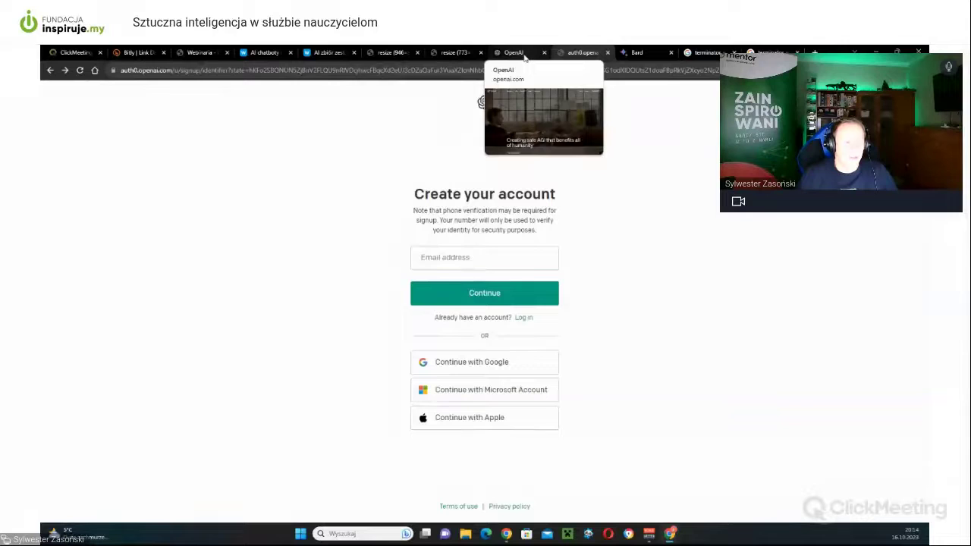
# Close the sign-up page and log in to ChatGPT from the OpenAI applications page with the first listed Google account
pyautogui.click(607, 53)
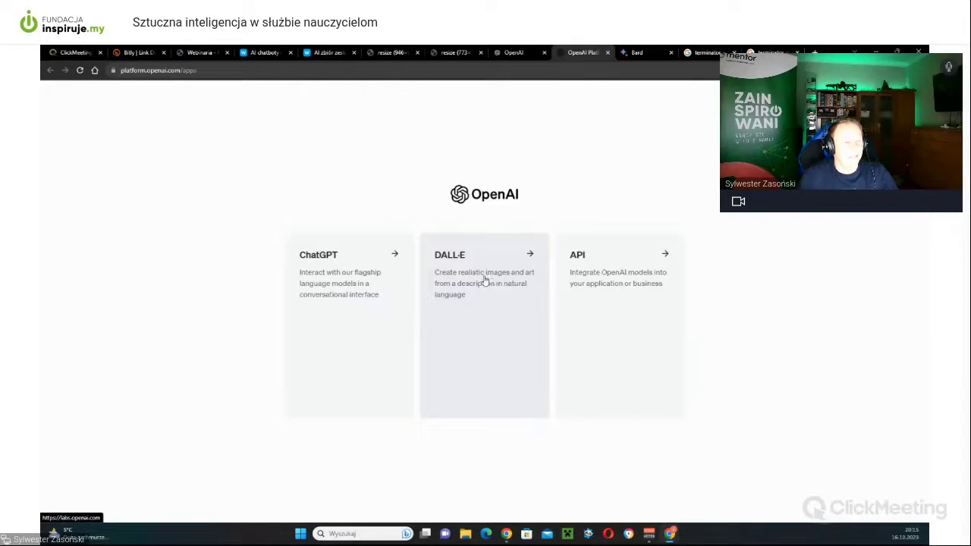
pyautogui.click(371, 269)
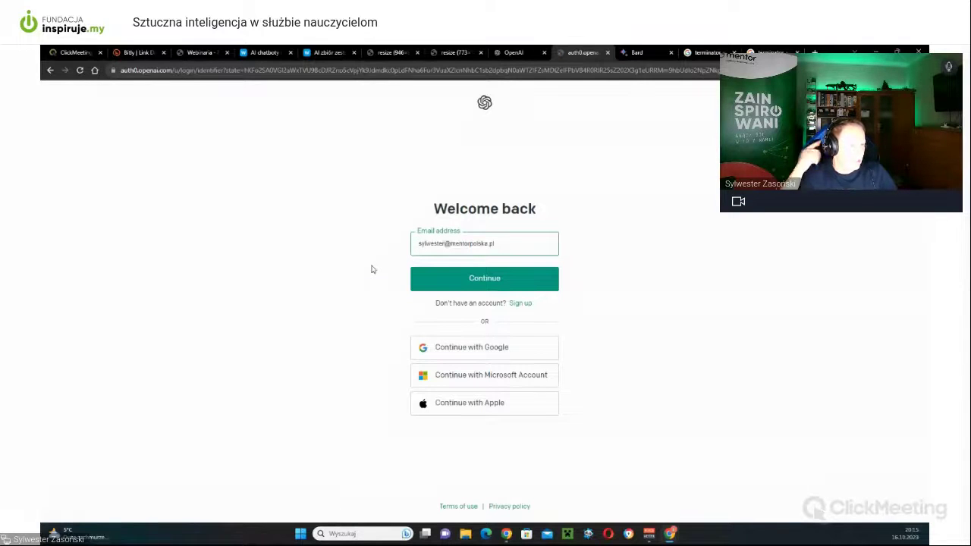
pyautogui.click(506, 345)
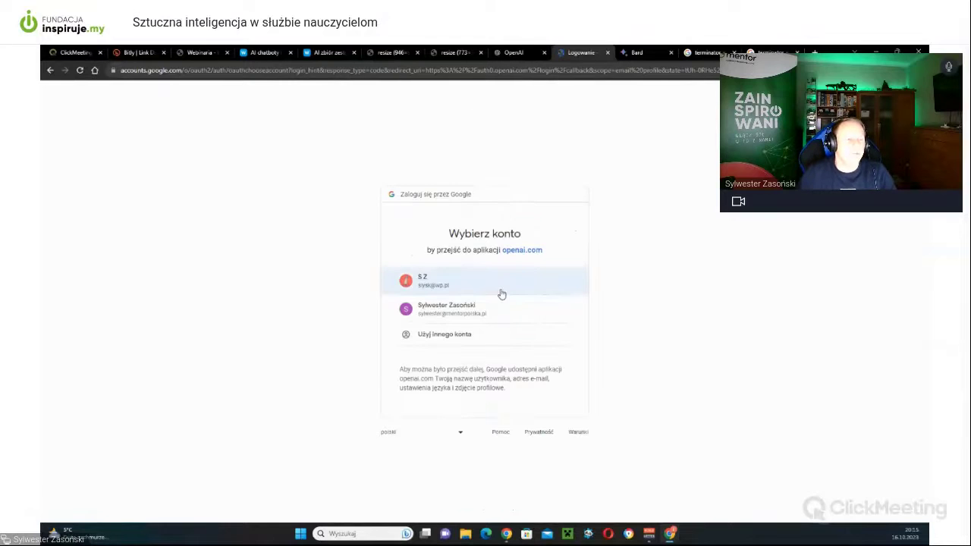
pyautogui.click(500, 293)
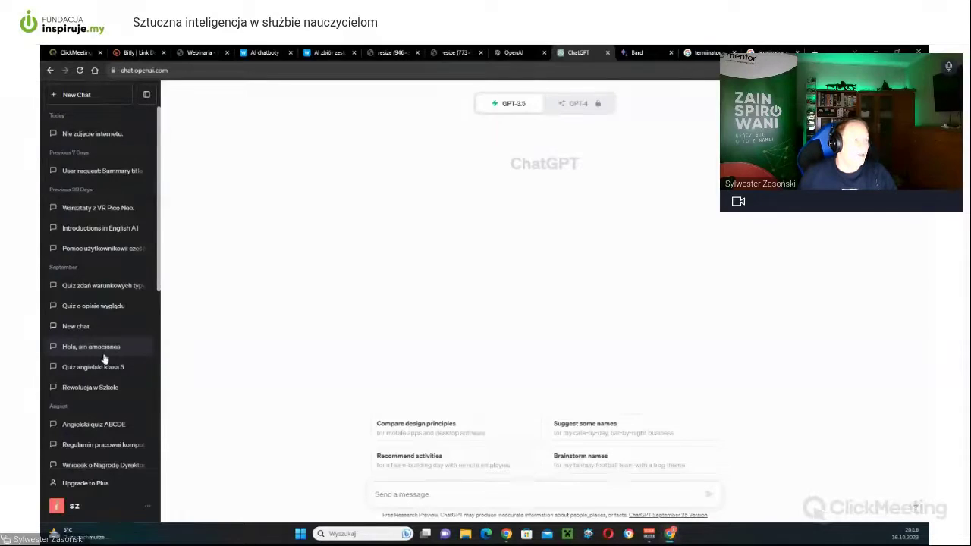
# Start a new chat and look at the Free and Plus plan comparison for the locked GPT-4 model
pyautogui.click(105, 98)
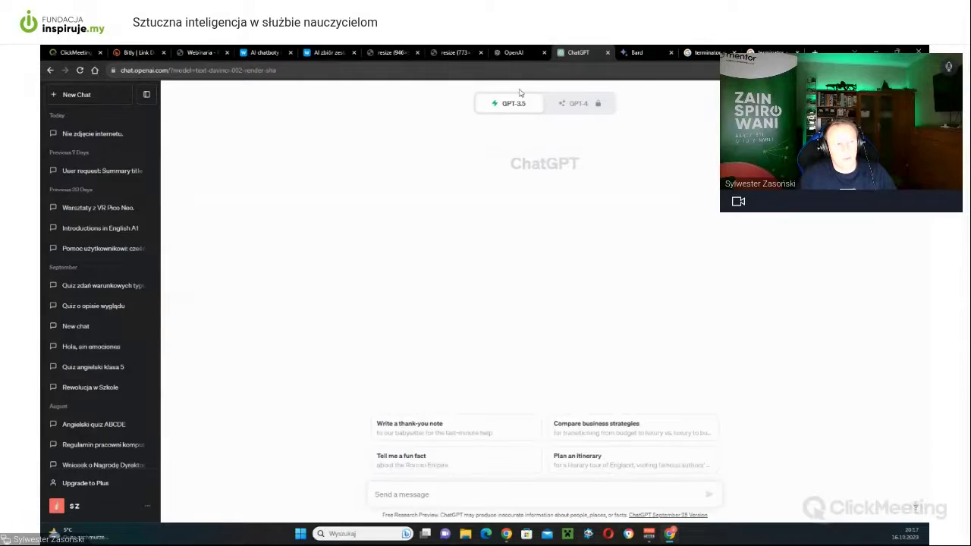
pyautogui.moveTo(515, 110)
pyautogui.moveTo(562, 112)
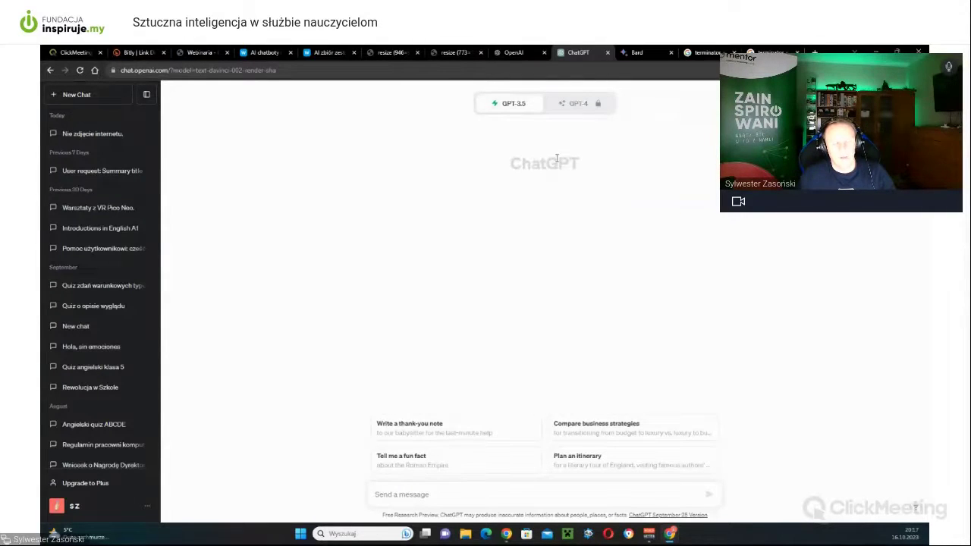
pyautogui.click(577, 105)
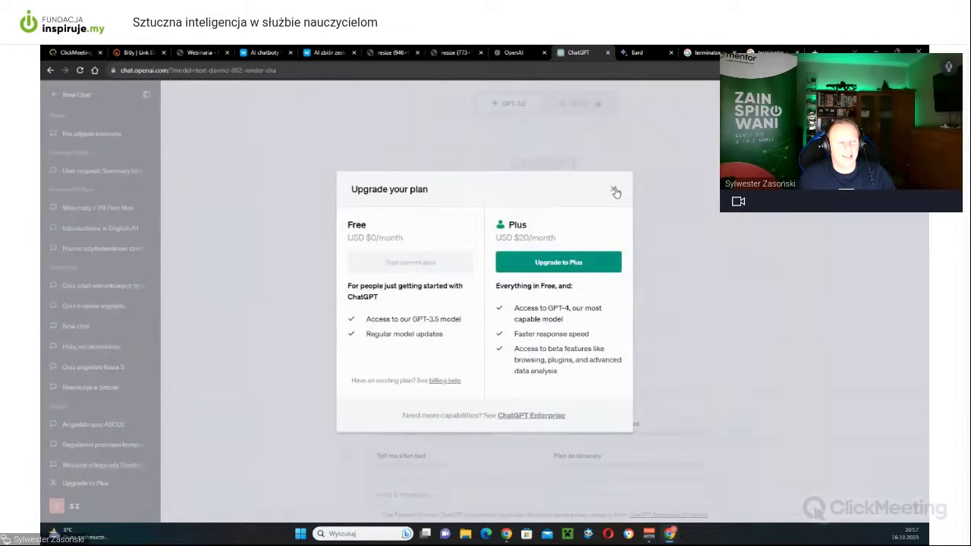
pyautogui.click(614, 191)
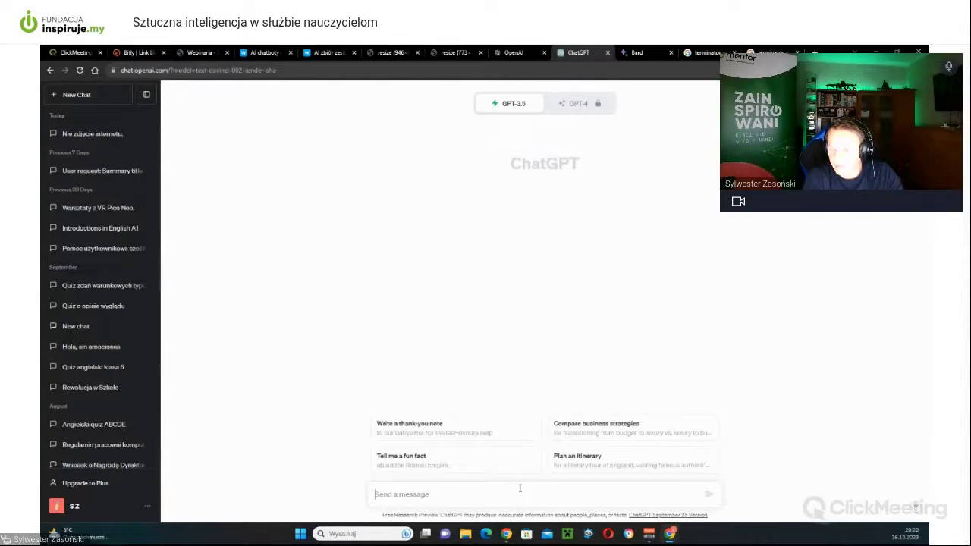
# Send the prompt "Napisz mi ćwiczenie na lekcję matematyki z dzielenia pisemnego" to GPT-3.5
pyautogui.click(519, 488)
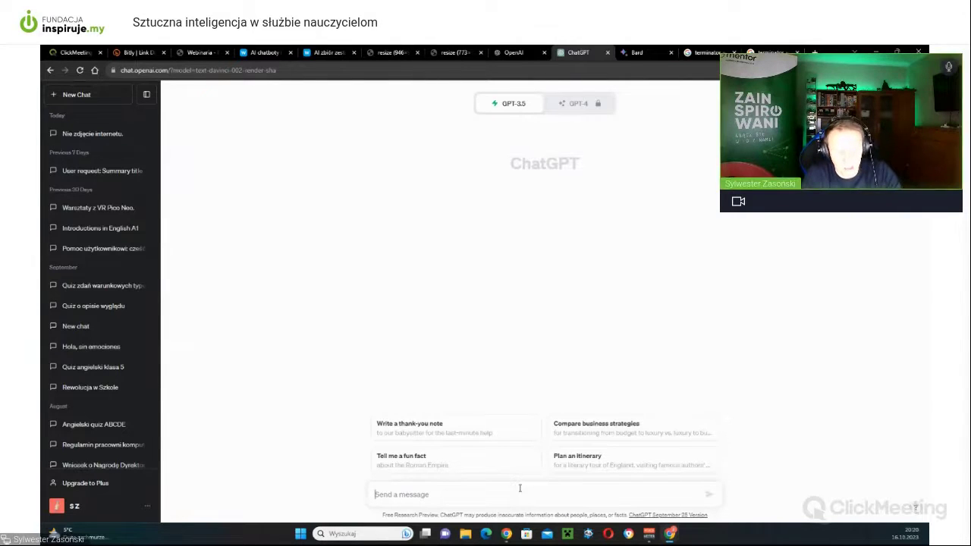
pyautogui.write('Napisz mi ćwiczenie')
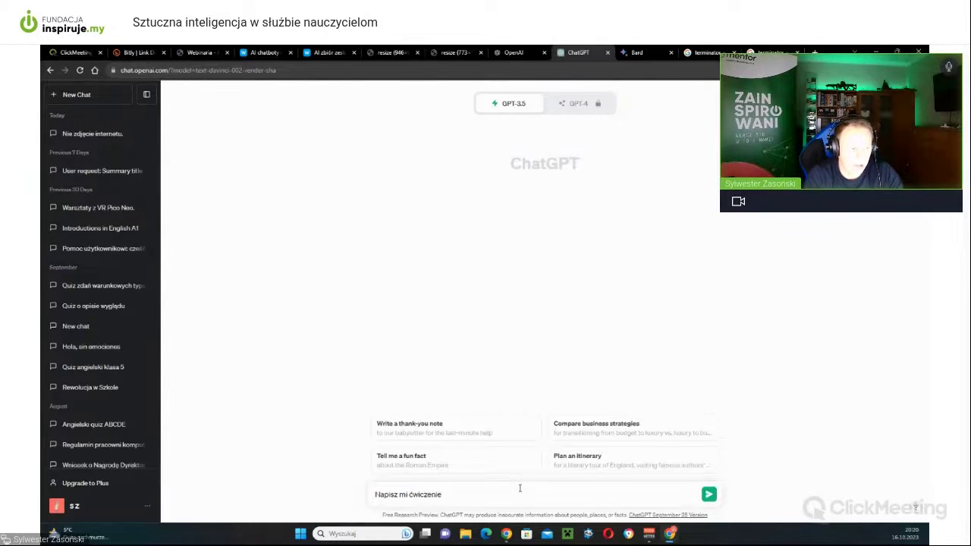
pyautogui.write(' na lekcje matematyki ')
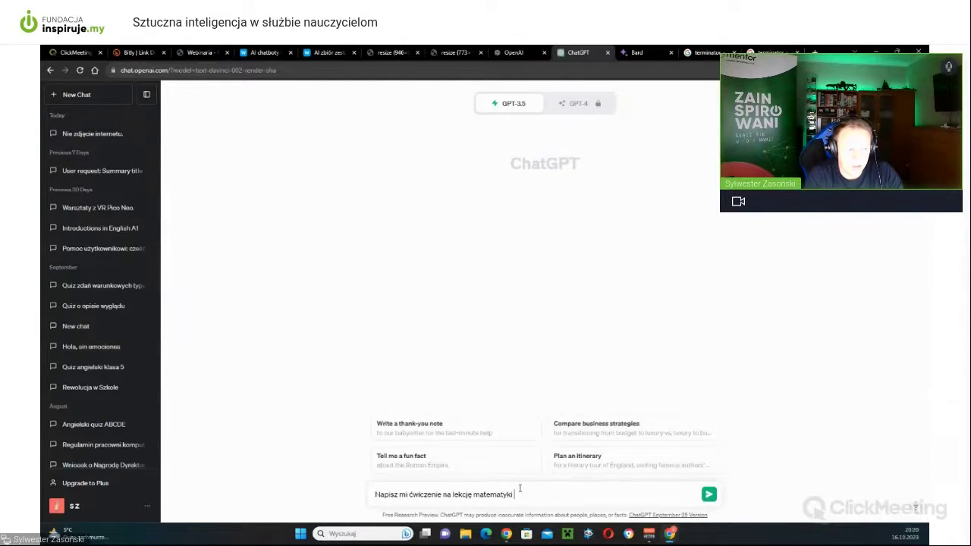
pyautogui.write('z')
pyautogui.write(' d')
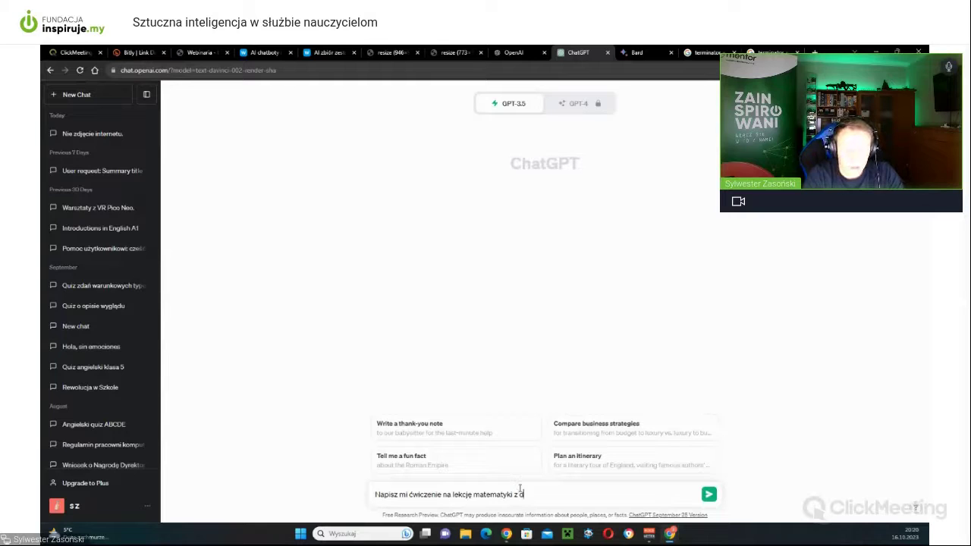
pyautogui.write('zielenia p')
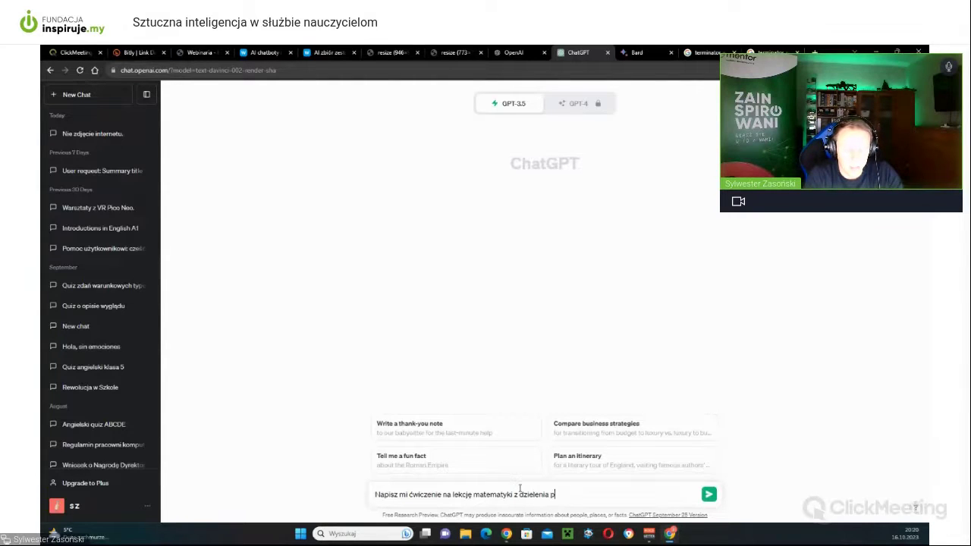
pyautogui.write('isemnego')
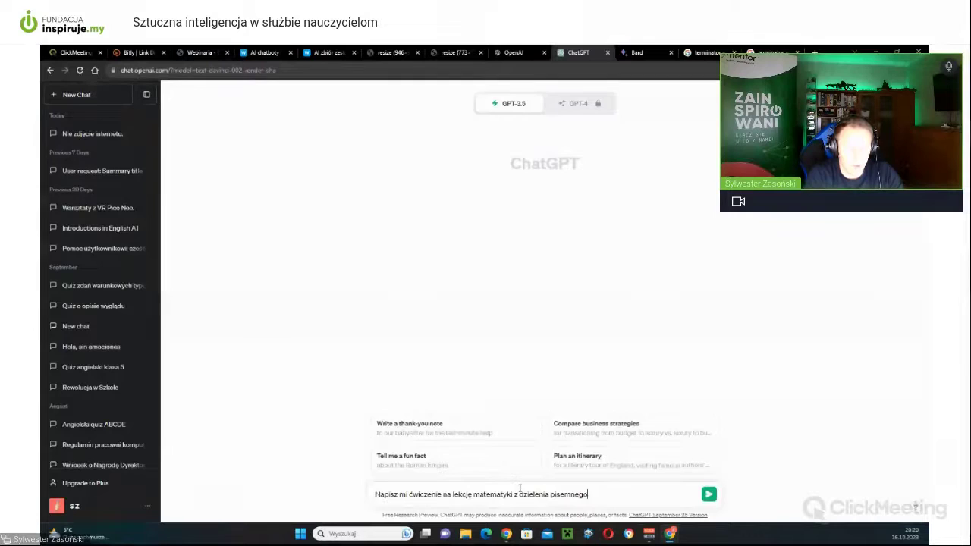
pyautogui.press('Return')
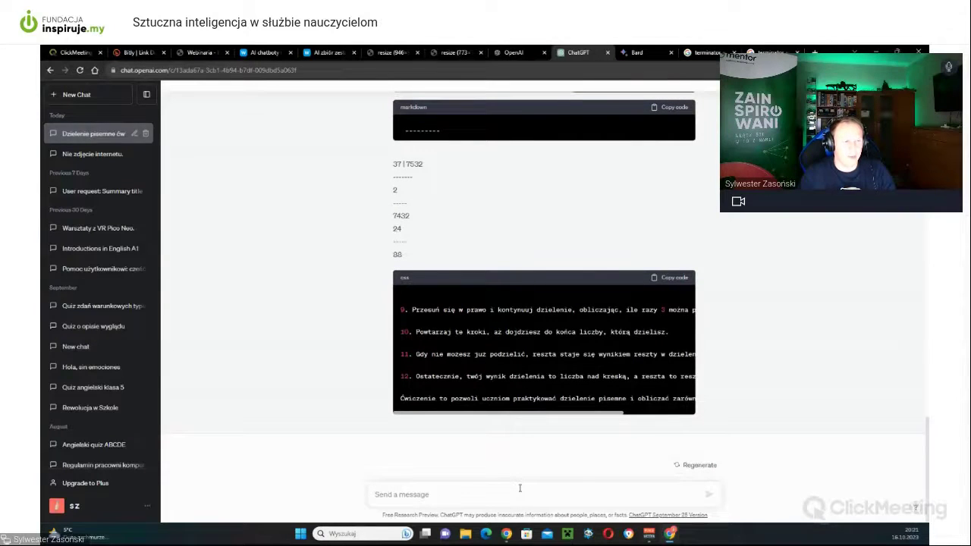
# Read through the whole generated long-division exercise from the task statement to the final numbered steps
pyautogui.scroll(5, 747, 328)
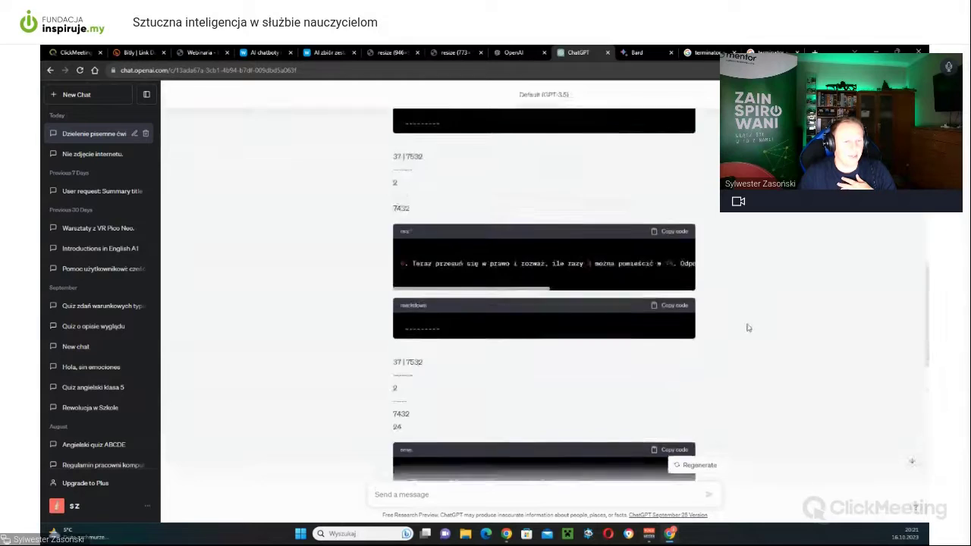
pyautogui.scroll(10, 747, 328)
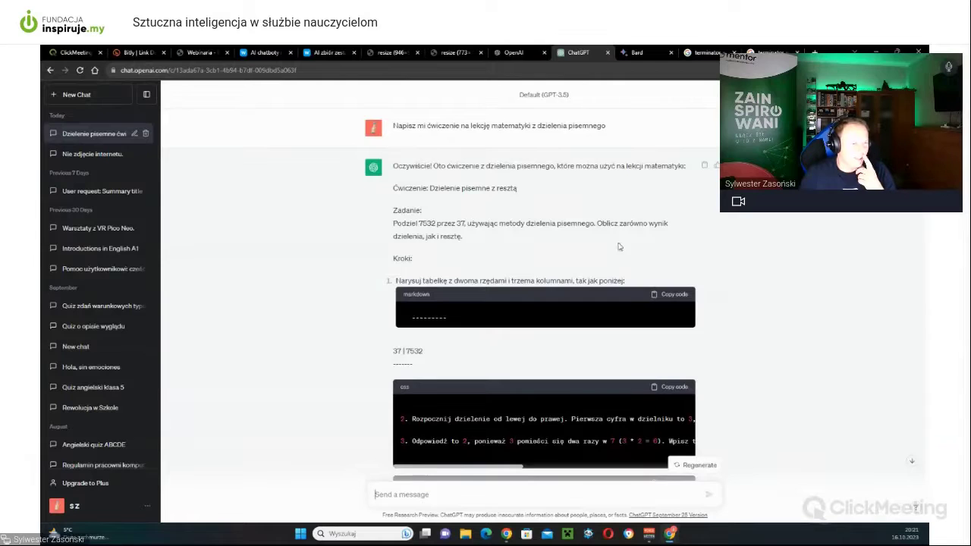
pyautogui.scroll(-1, 591, 229)
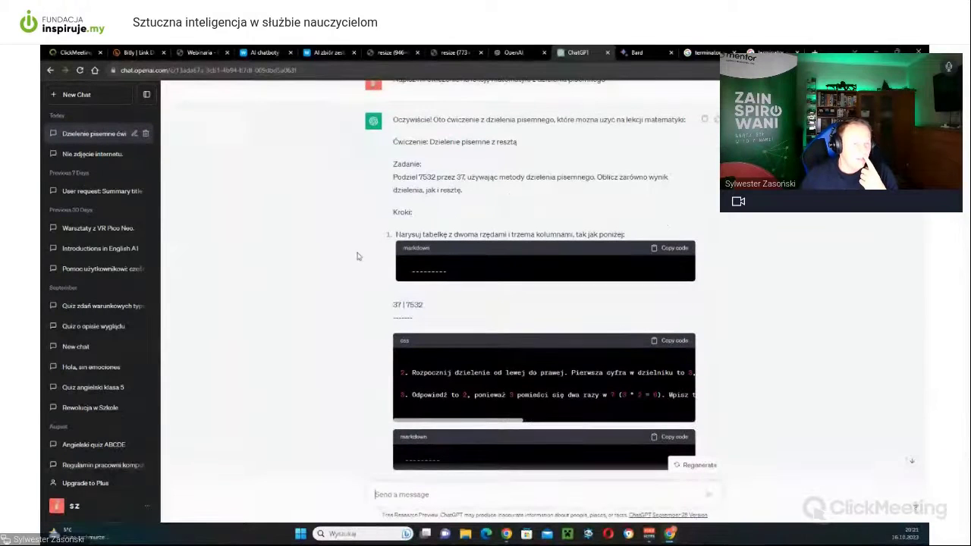
pyautogui.scroll(-1, 358, 247)
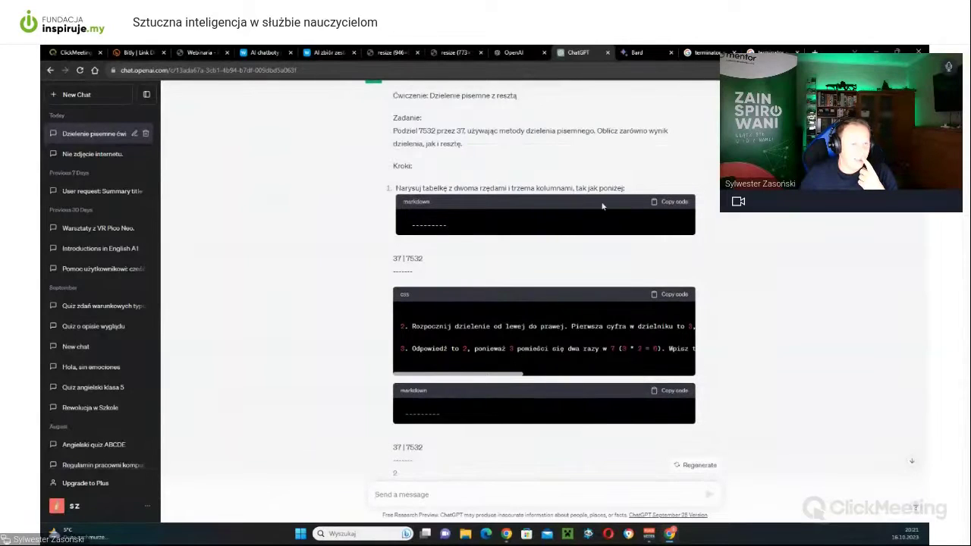
pyautogui.scroll(-1, 599, 212)
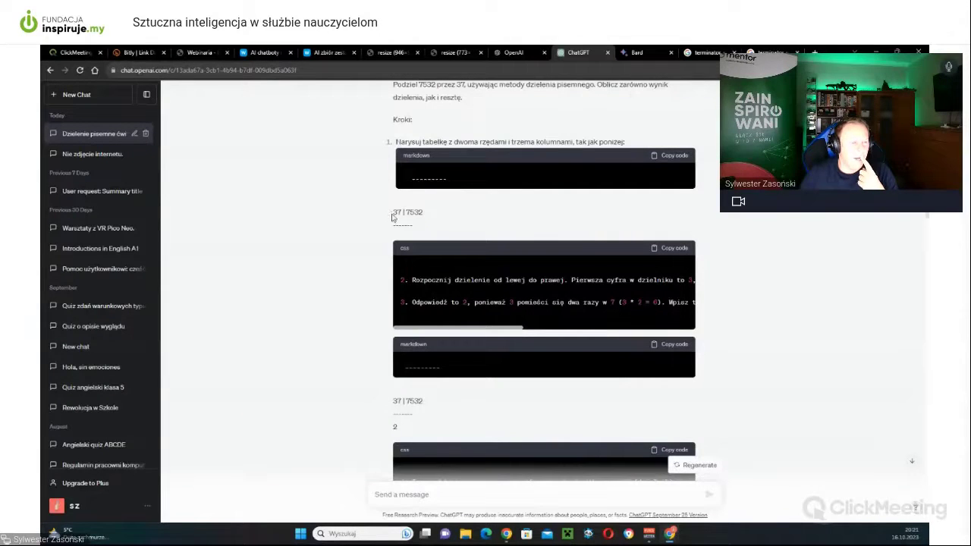
pyautogui.scroll(-1, 455, 220)
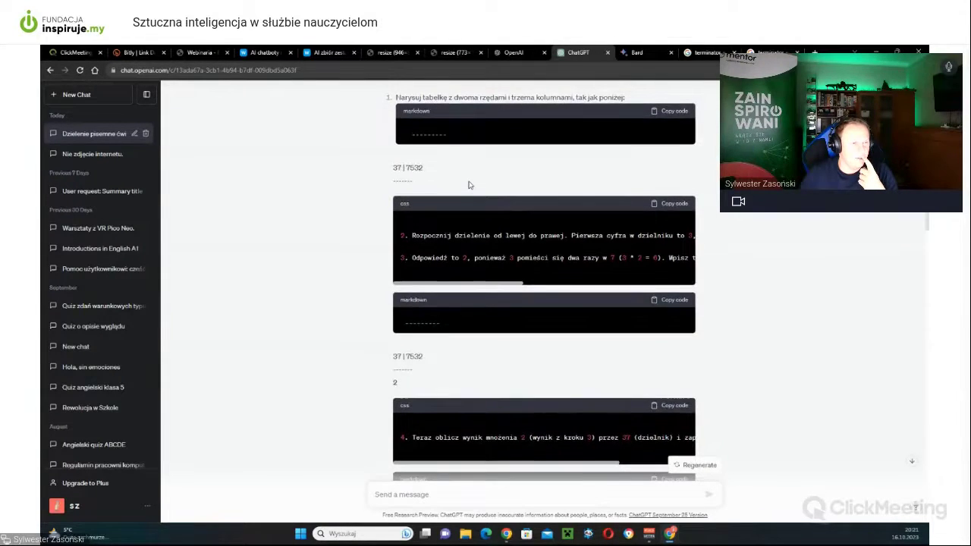
pyautogui.scroll(3, 467, 180)
pyautogui.scroll(-3, 468, 180)
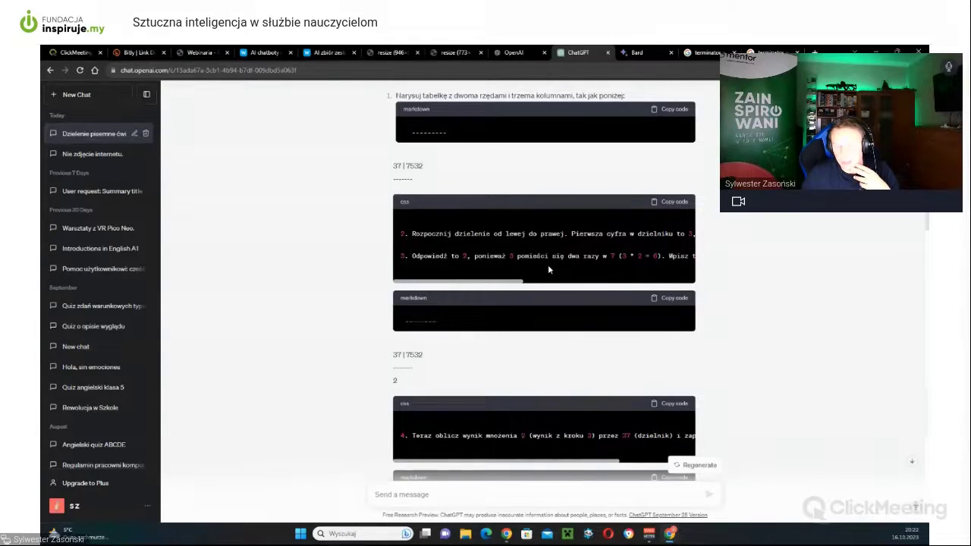
pyautogui.scroll(-1, 548, 269)
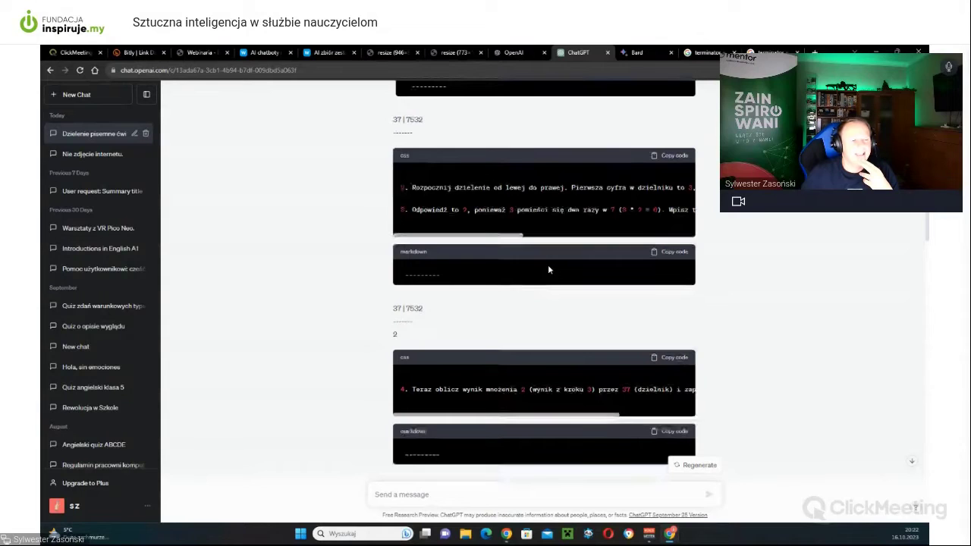
pyautogui.scroll(-1, 548, 269)
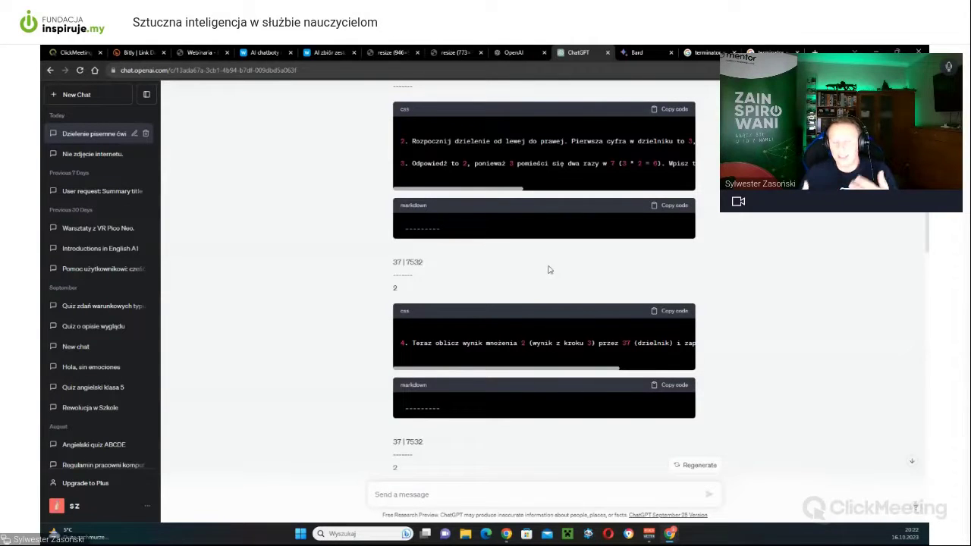
pyautogui.scroll(-1, 615, 292)
pyautogui.scroll(-3, 615, 293)
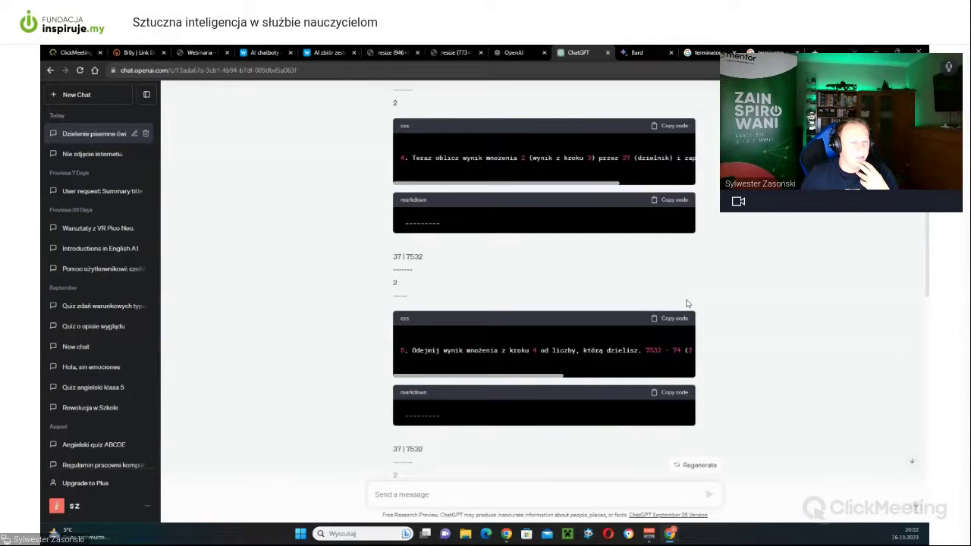
pyautogui.scroll(-2, 702, 303)
pyautogui.scroll(-3, 703, 303)
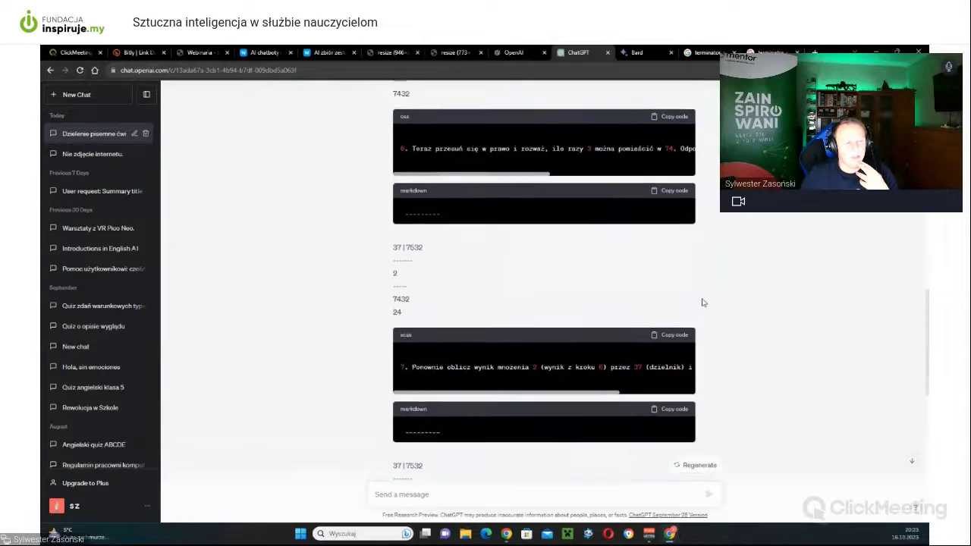
pyautogui.scroll(-1, 702, 302)
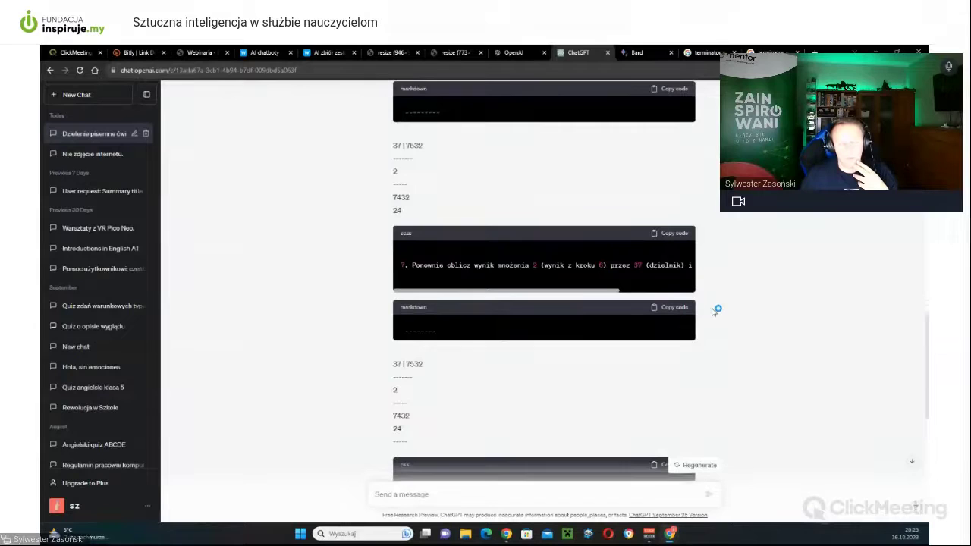
pyautogui.scroll(-1, 714, 311)
pyautogui.scroll(-3, 713, 310)
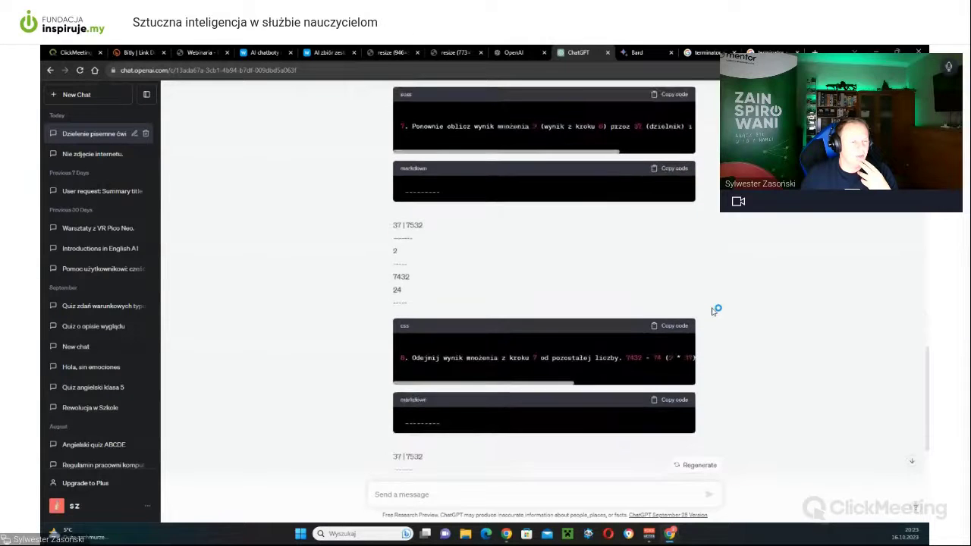
pyautogui.scroll(-2, 711, 311)
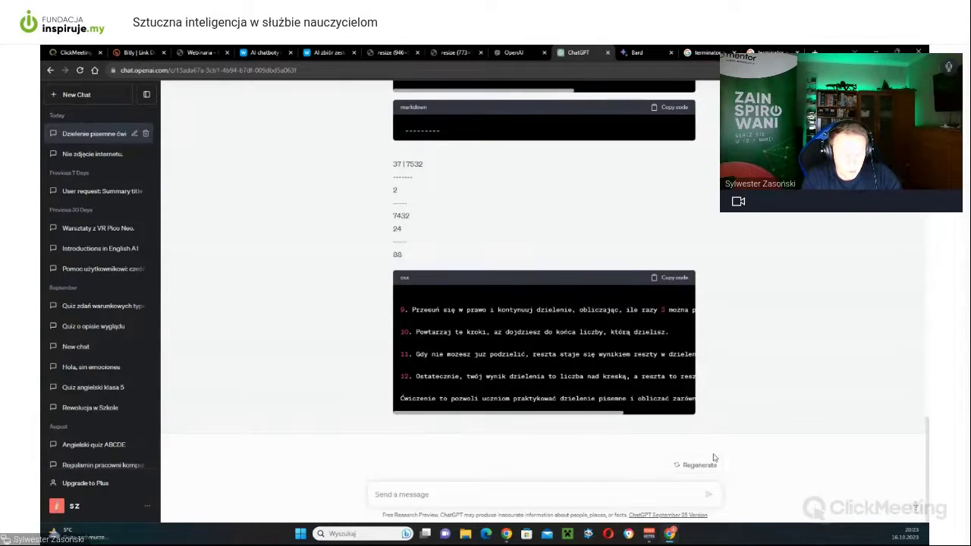
# Send the prompt "napisz mi dyktando z ó i u" in the same chat
pyautogui.write('napisz')
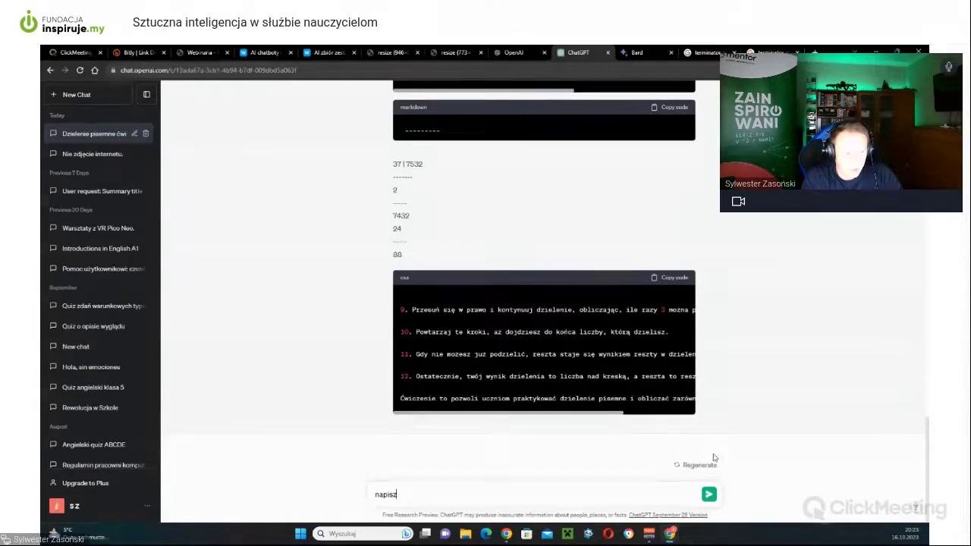
pyautogui.write(' mi k')
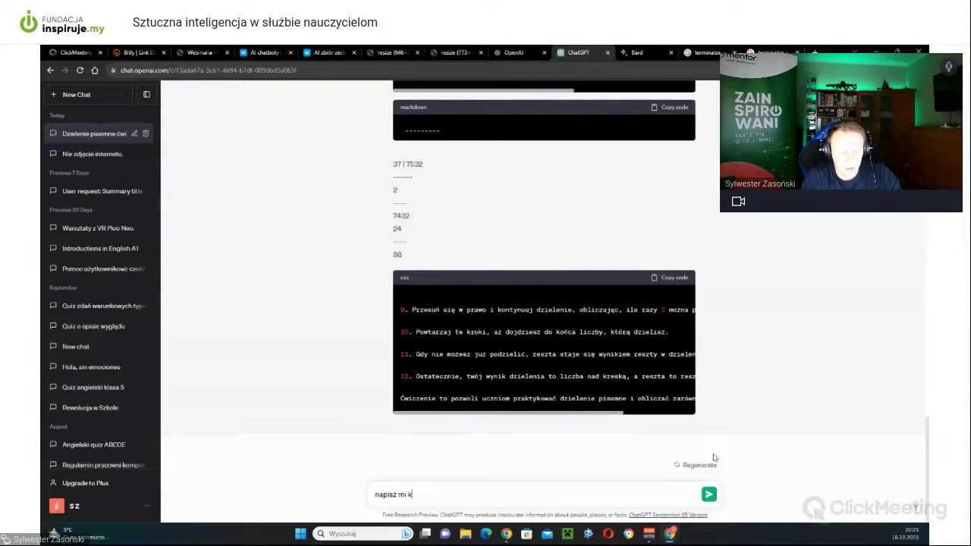
pyautogui.write('artkówkę z')
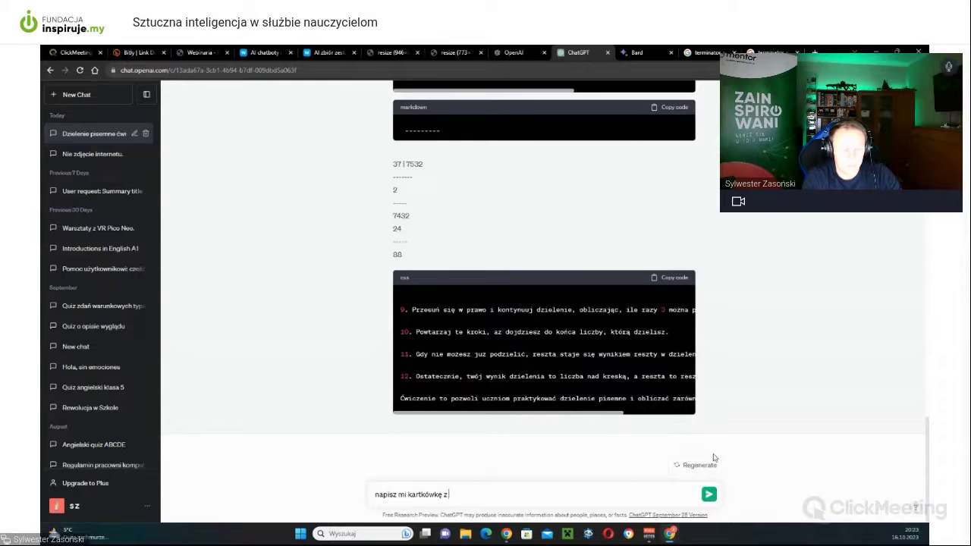
pyautogui.press('BackSpace')
pyautogui.press('BackSpace')
pyautogui.press('BackSpace')
pyautogui.press('BackSpace')
pyautogui.press('BackSpace')
pyautogui.press('BackSpace')
pyautogui.press('BackSpace')
pyautogui.press('BackSpace')
pyautogui.press('BackSpace')
pyautogui.press('BackSpace')
pyautogui.press('BackSpace')
pyautogui.press('BackSpace')
pyautogui.write('dyktando')
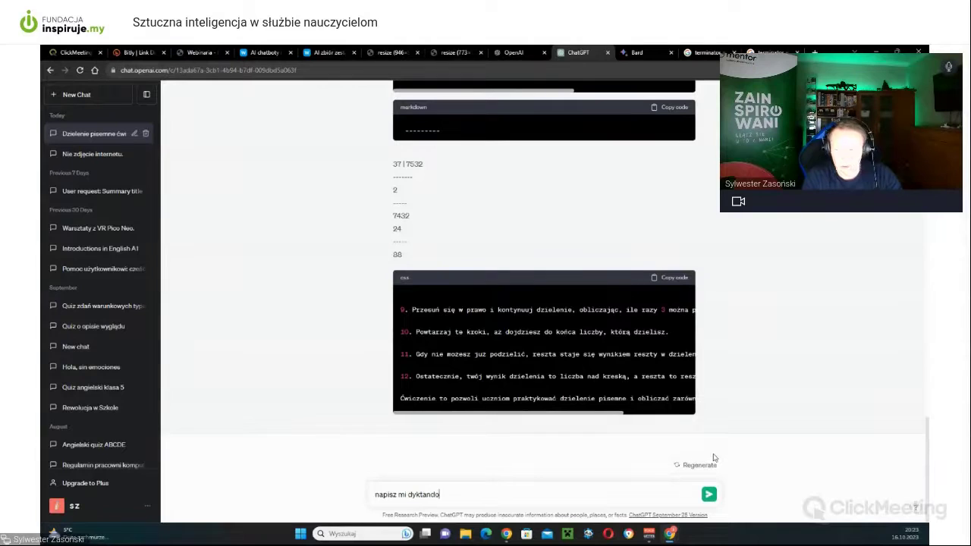
pyautogui.write(' z')
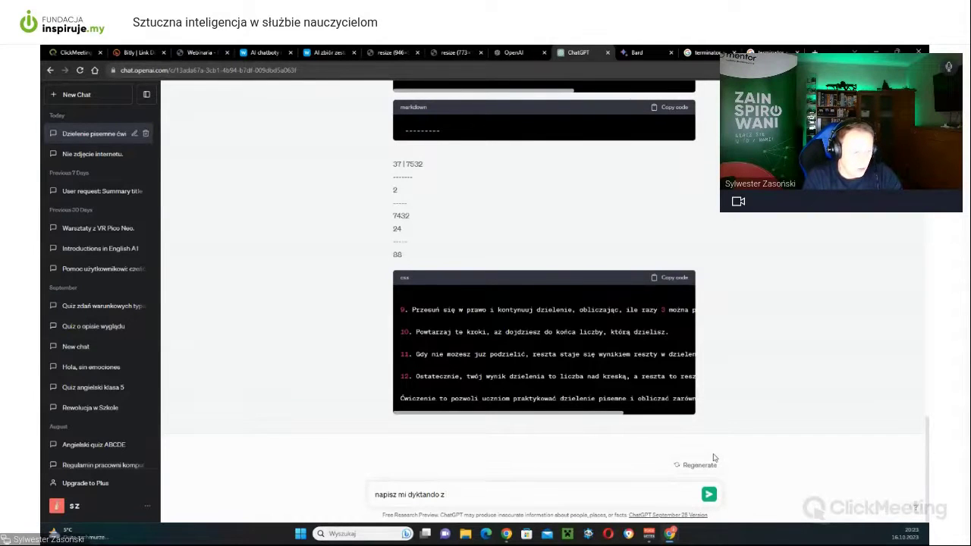
pyautogui.write(' ó i u')
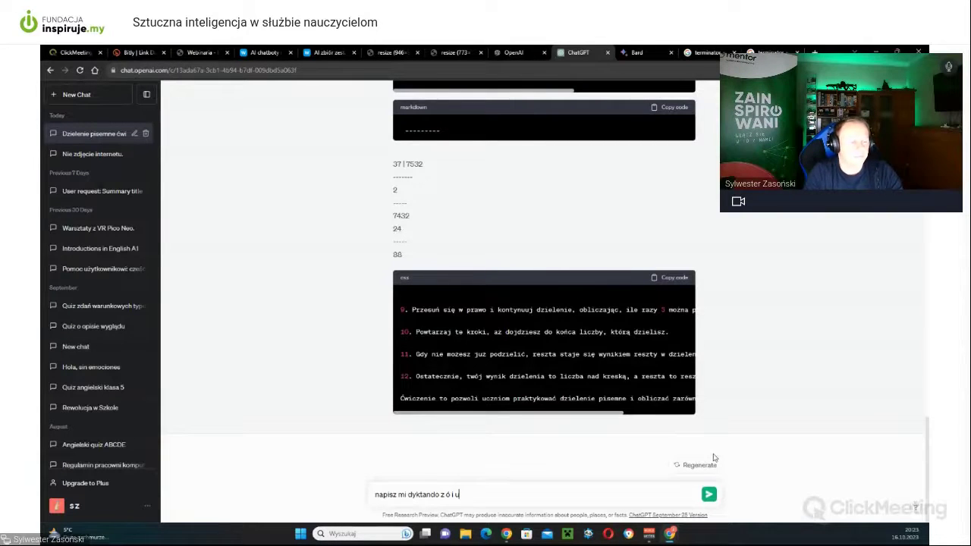
pyautogui.press('Return')
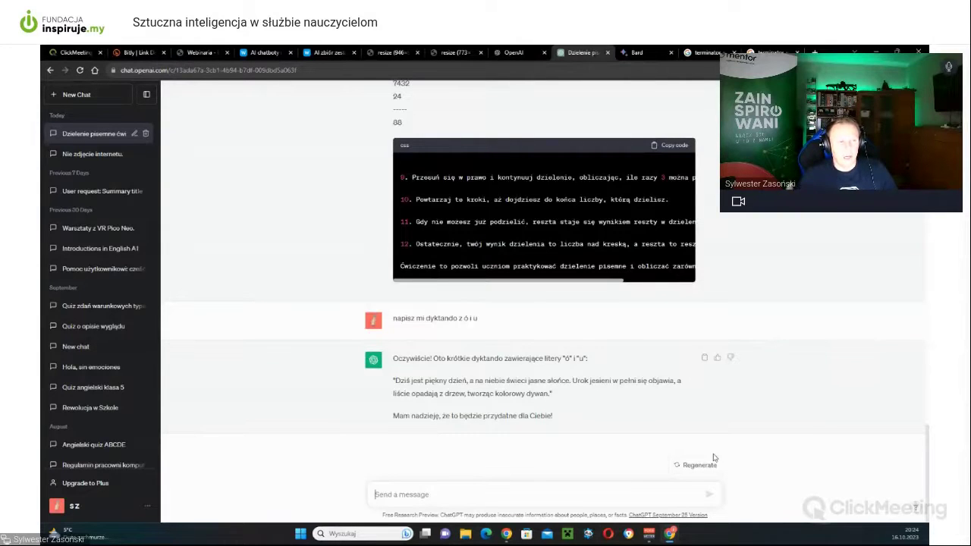
# Consult the Prompt Planning Sheet, return to the dictation chat and send the follow-up "it's to short, make it longer"
pyautogui.click(455, 52)
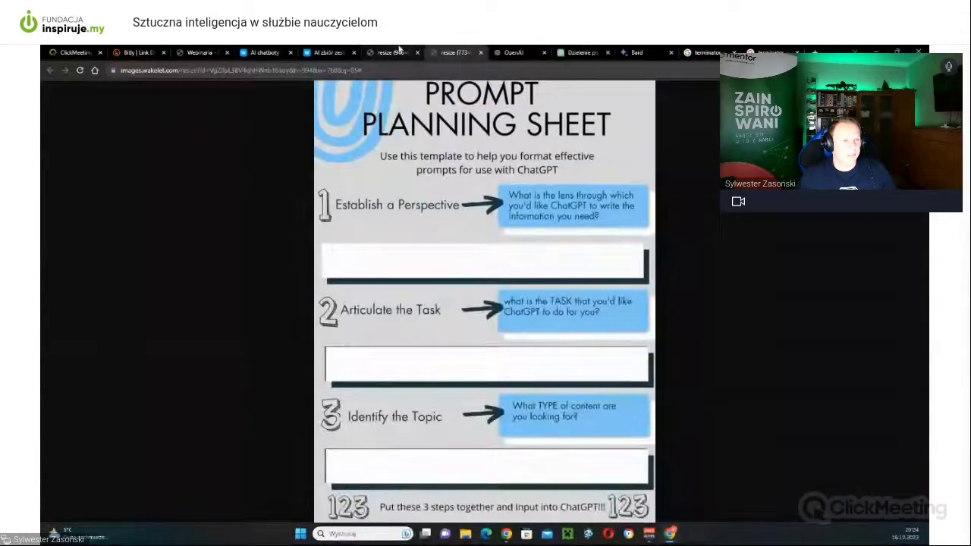
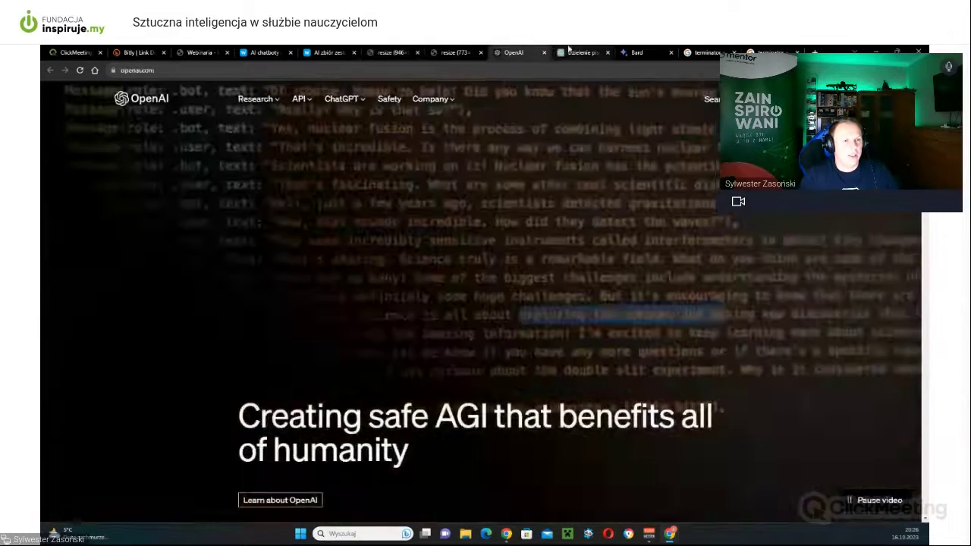
pyautogui.click(581, 53)
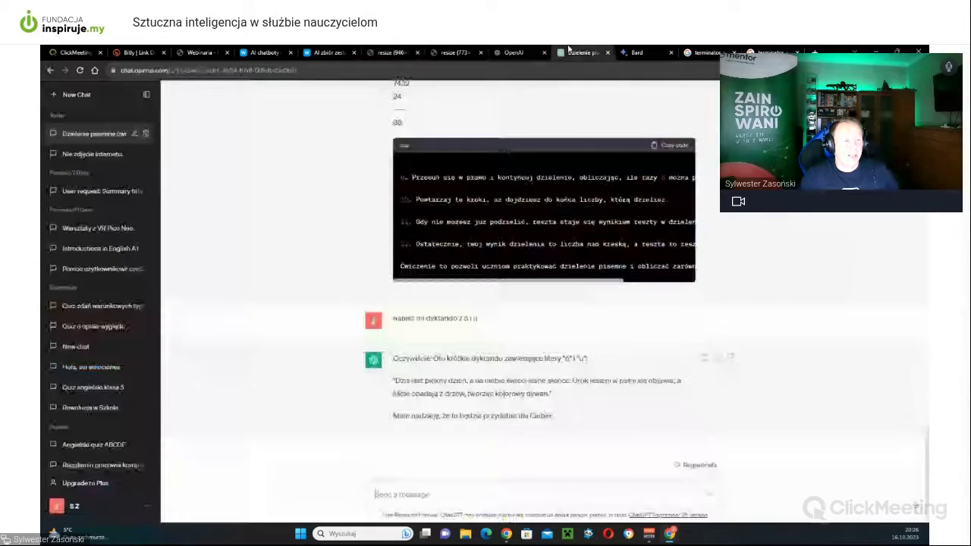
pyautogui.click(639, 495)
pyautogui.write("it's")
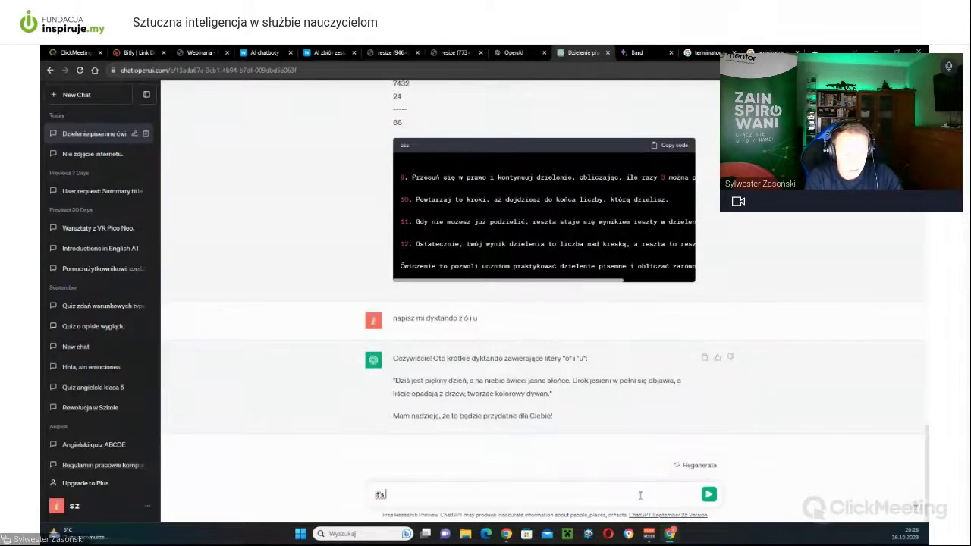
pyautogui.write(' to short')
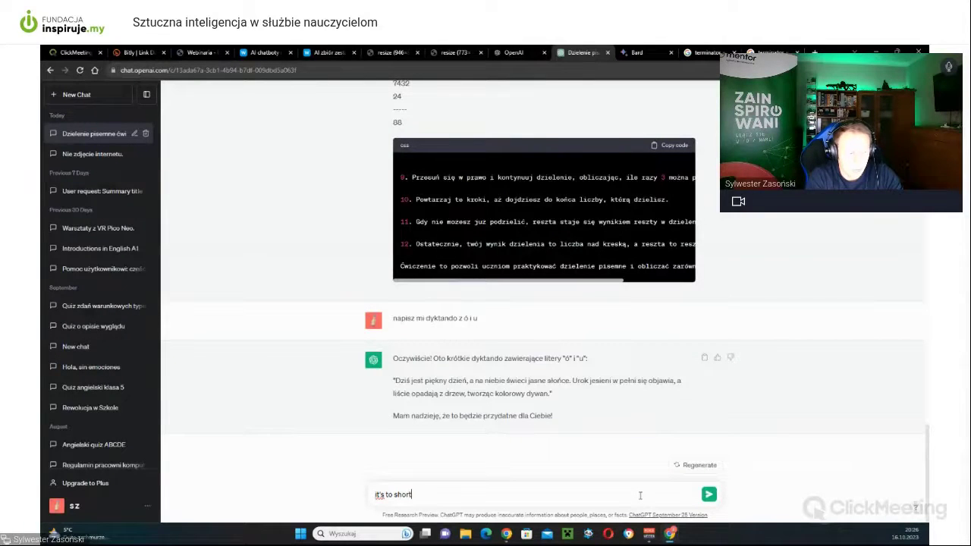
pyautogui.write(', mak')
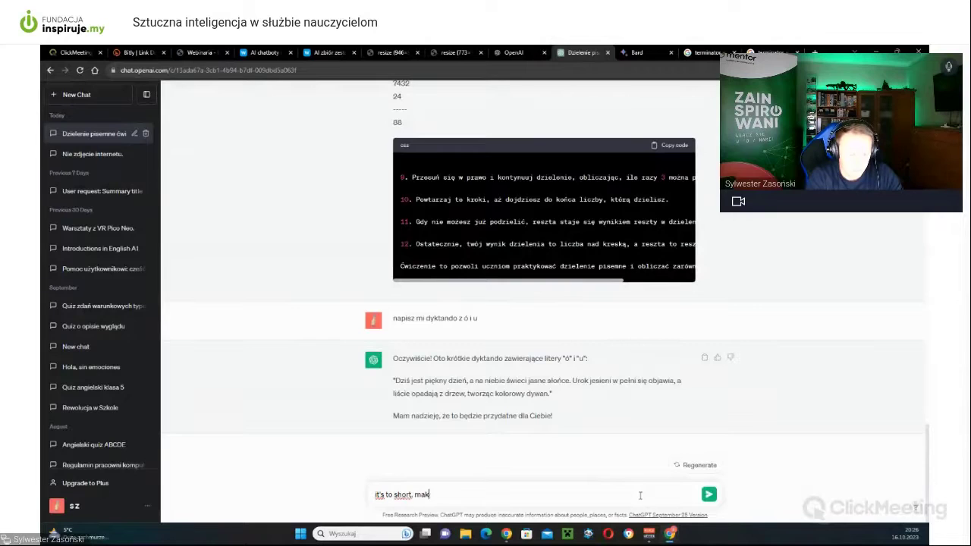
pyautogui.write('e it longer')
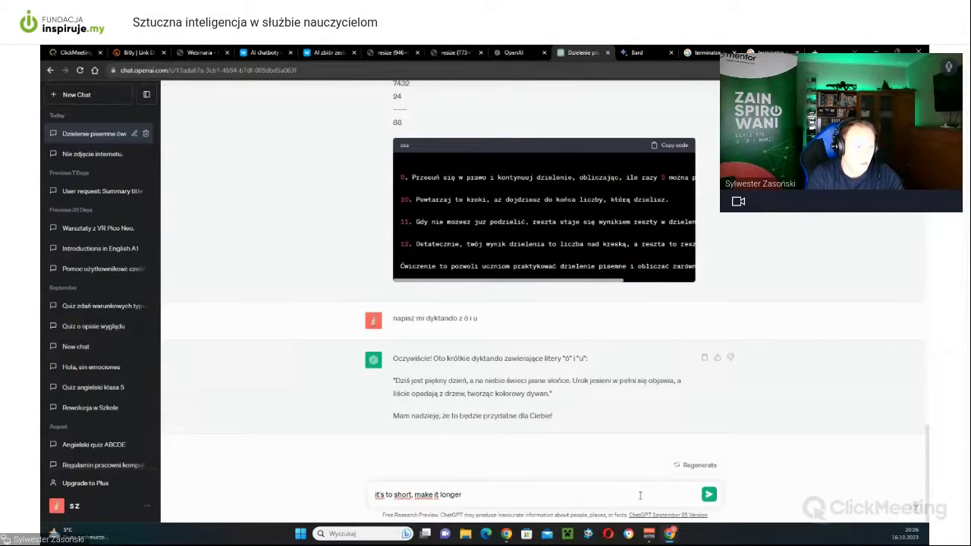
pyautogui.press('Return')
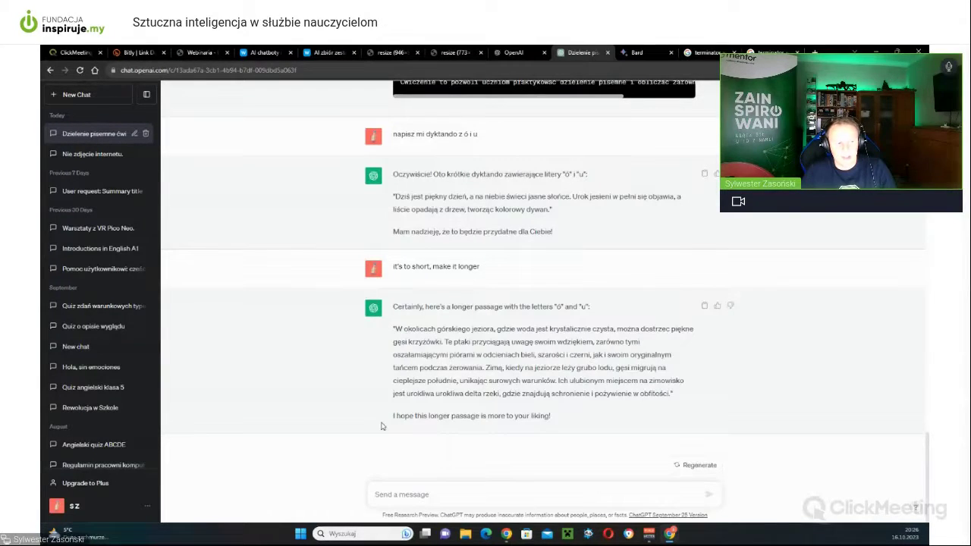
# Highlight the closing sentence of the longer dictation reply and review the Prompt Planning Sheet and the role, task and format graphic
pyautogui.moveTo(386, 423); pyautogui.dragTo(569, 421)
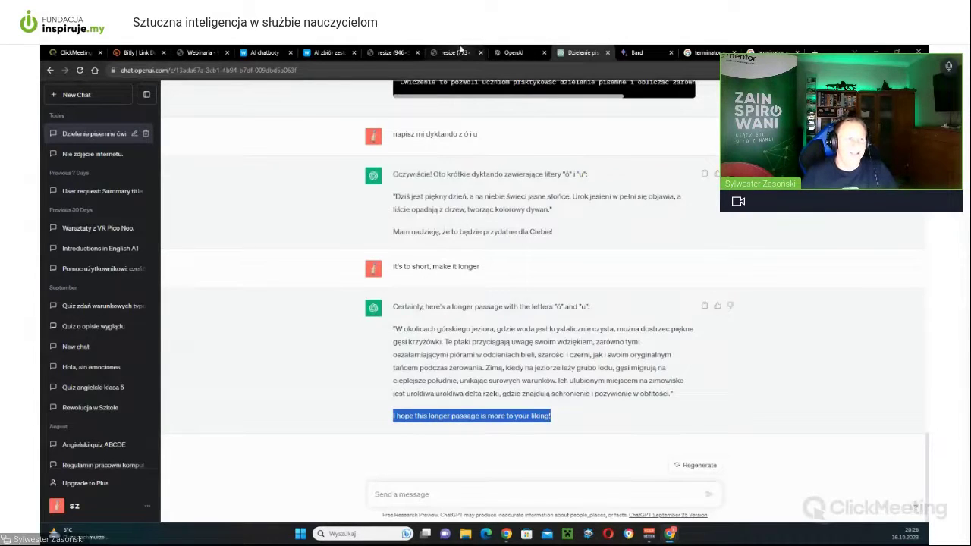
pyautogui.click(460, 51)
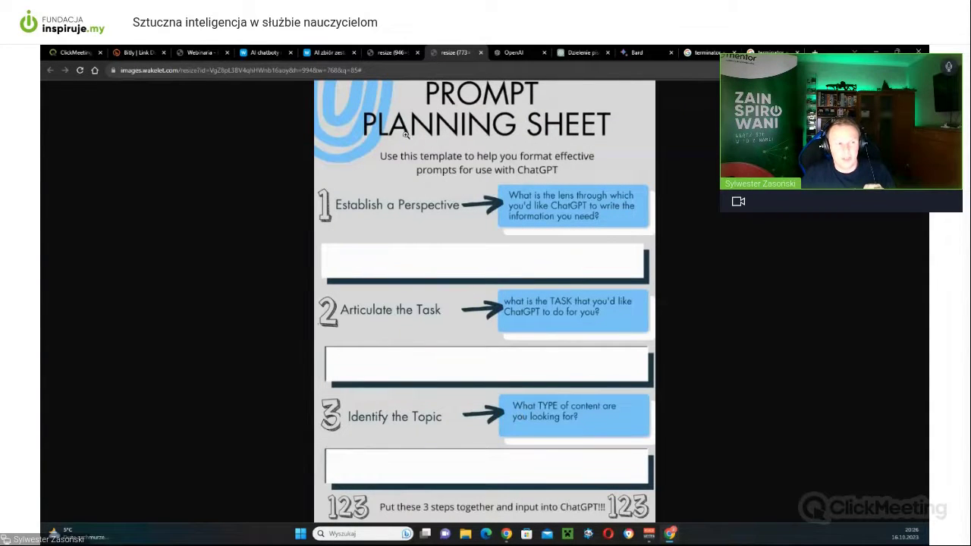
pyautogui.click(391, 53)
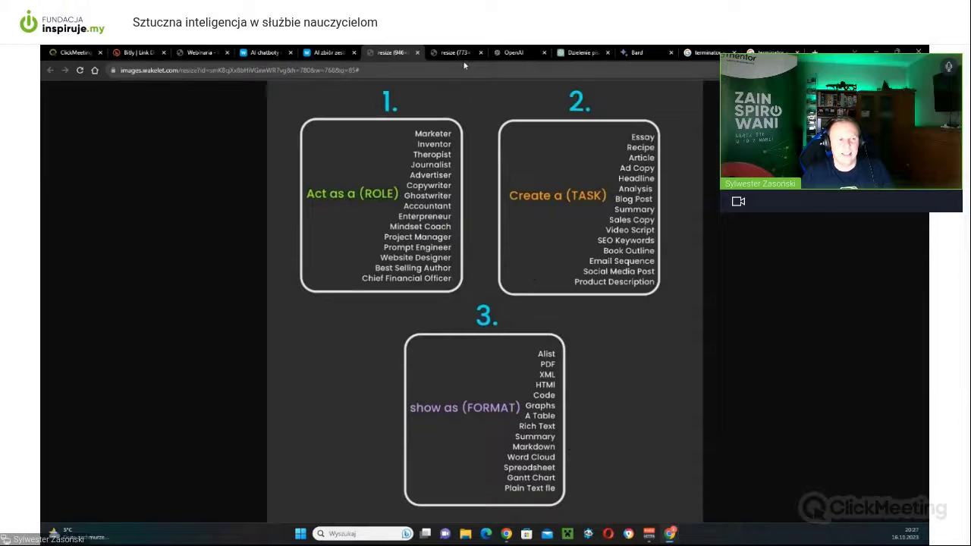
# Start a new ChatGPT chat and draft the role sentence "Jesteś nauczycielem języka angielskiego w 4 klasie polskiej szkoły podstawowej."
pyautogui.click(573, 52)
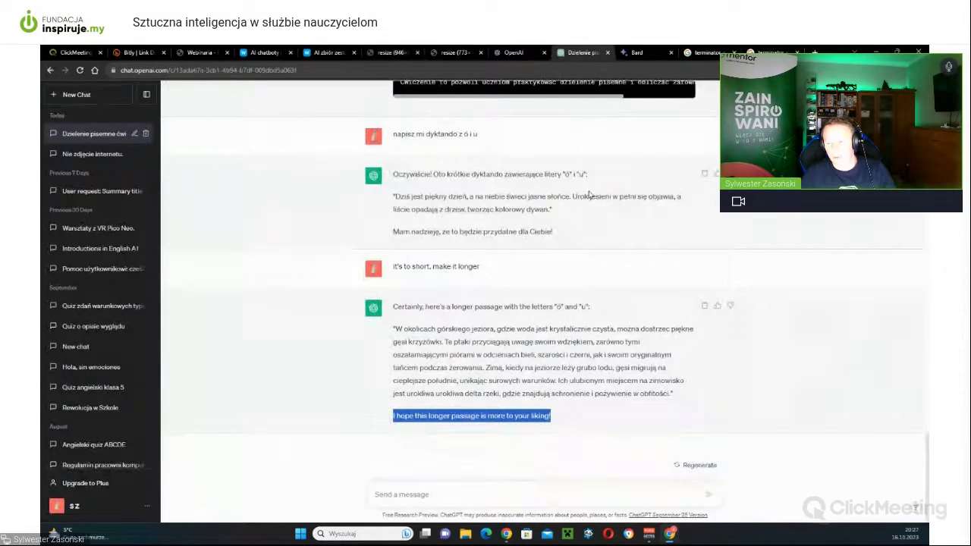
pyautogui.click(105, 99)
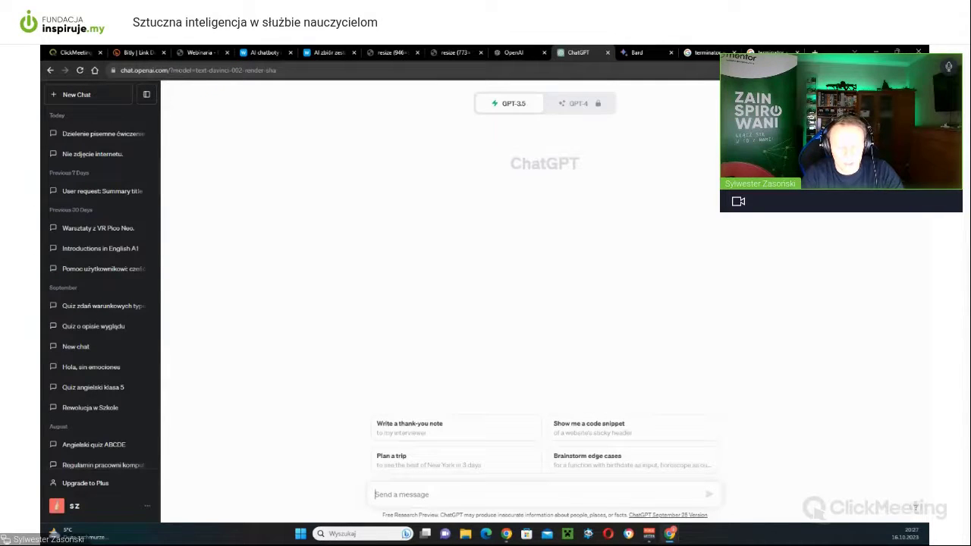
pyautogui.write('Jesteś')
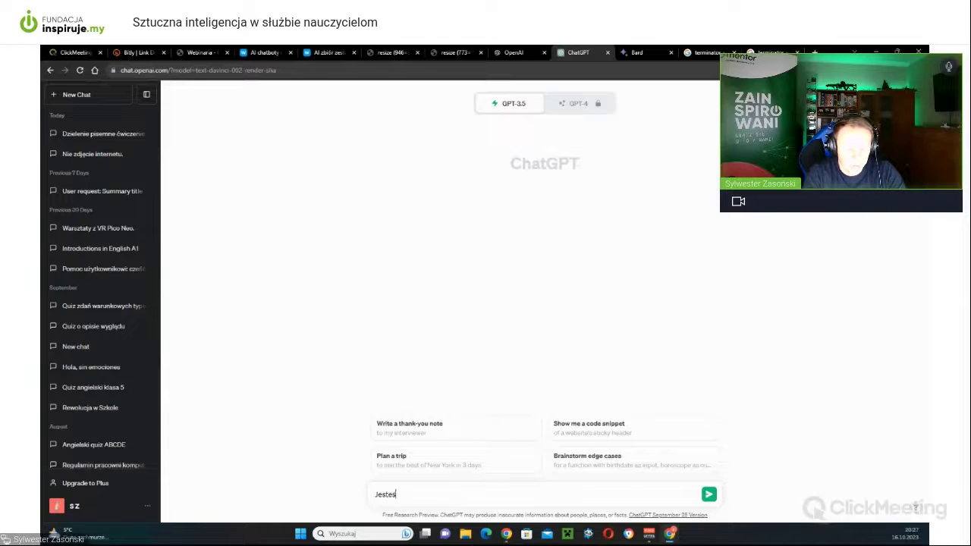
pyautogui.write(' nauczycielem')
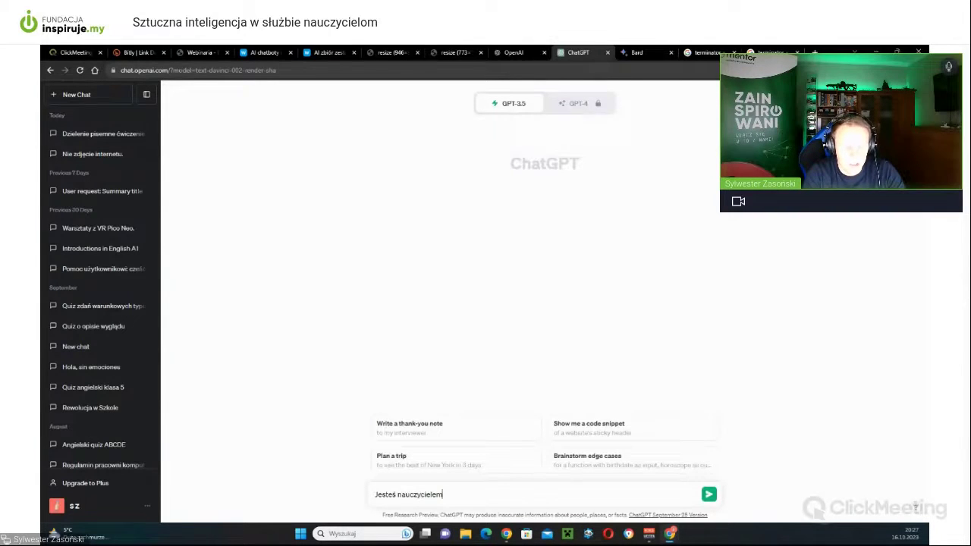
pyautogui.write(' jęz')
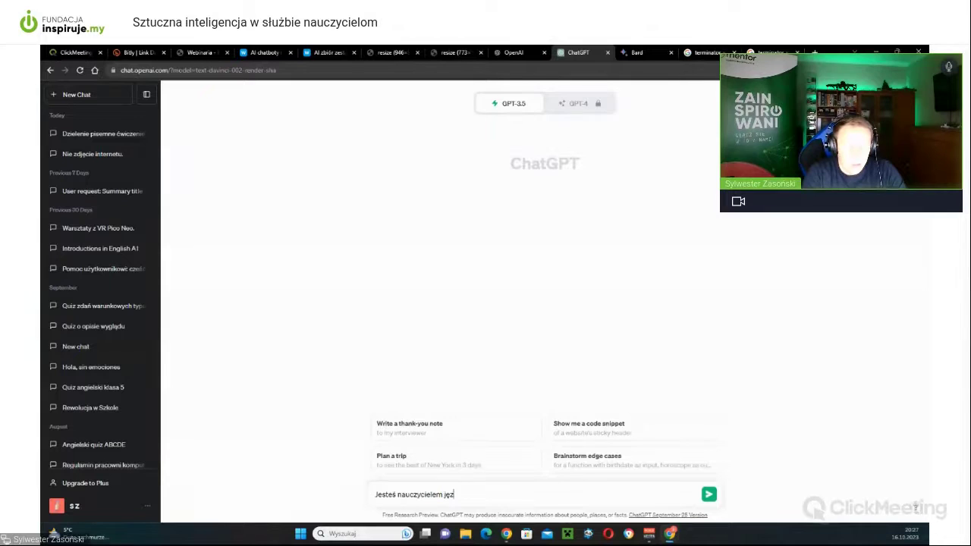
pyautogui.write('yka angi')
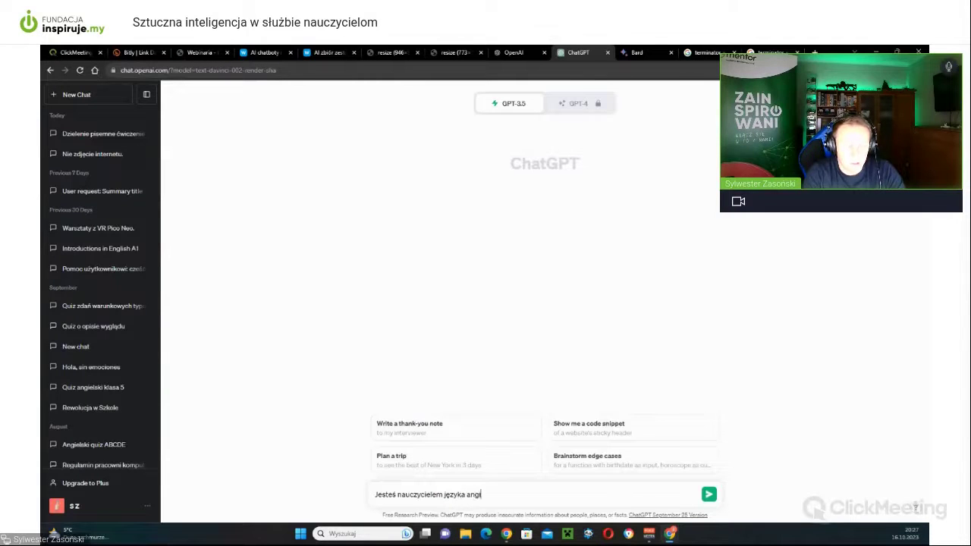
pyautogui.write('elskiego')
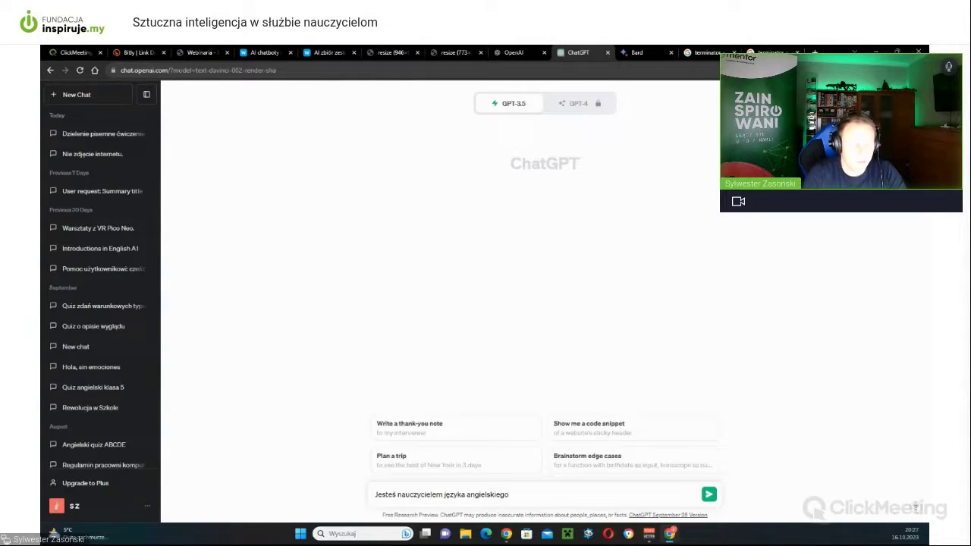
pyautogui.write('w')
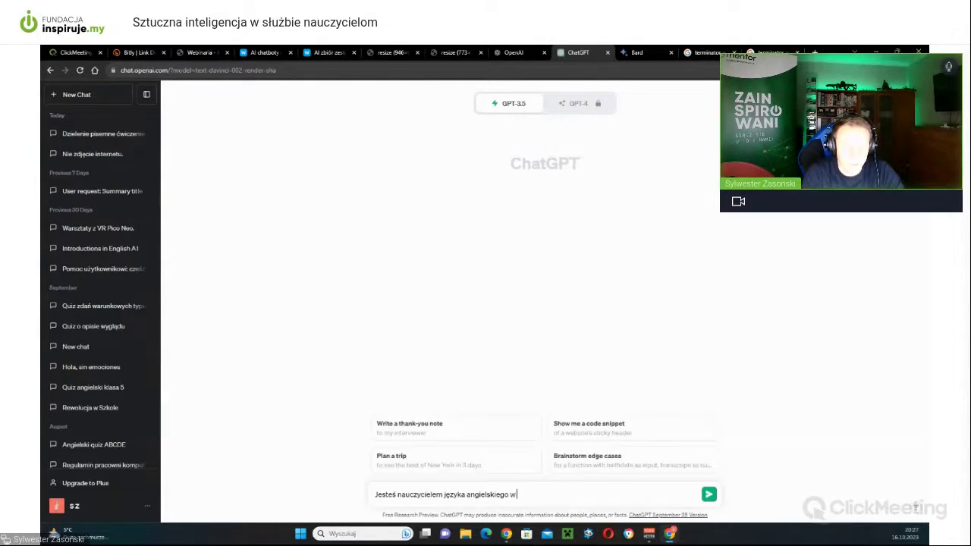
pyautogui.write(' 4 kl')
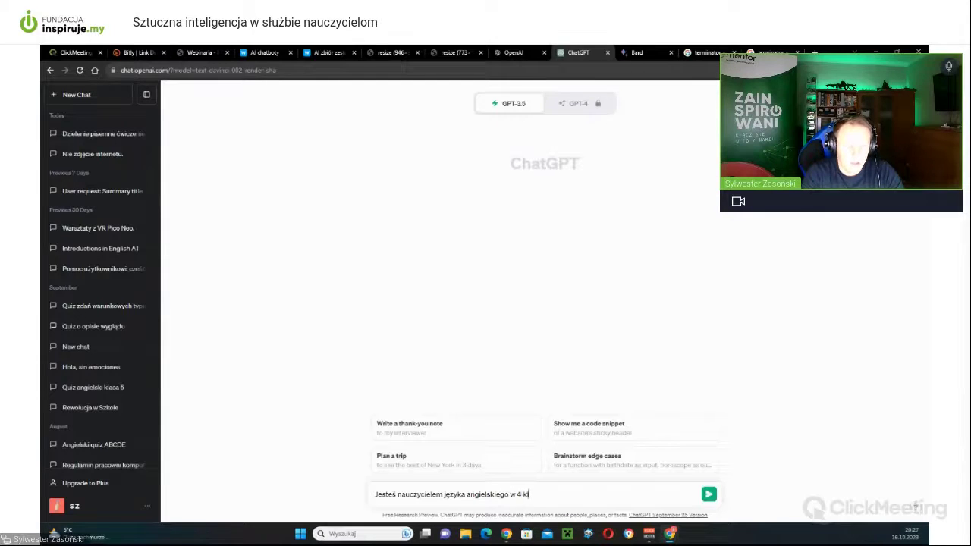
pyautogui.write('asie polski')
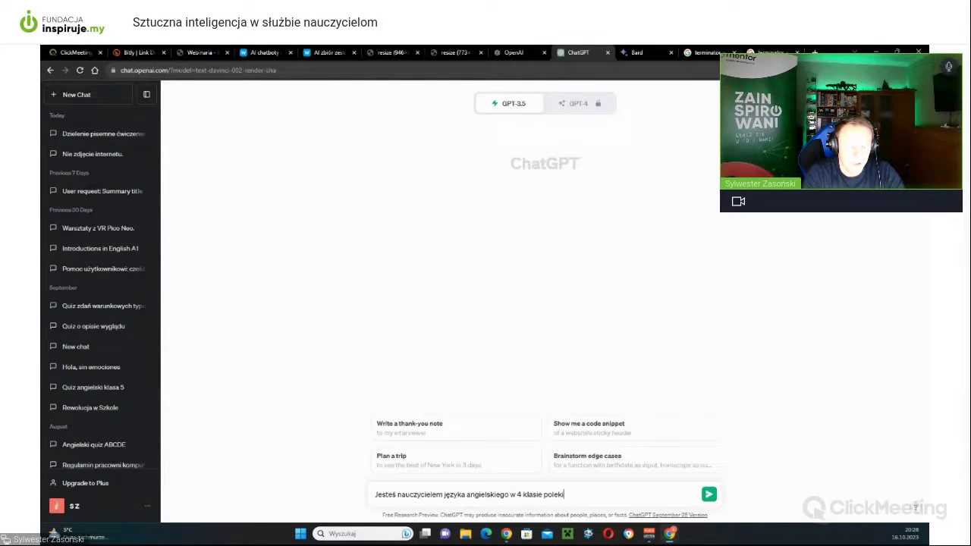
pyautogui.press('BackSpace')
pyautogui.press('BackSpace')
pyautogui.press('BackSpace')
pyautogui.write('lskiej s')
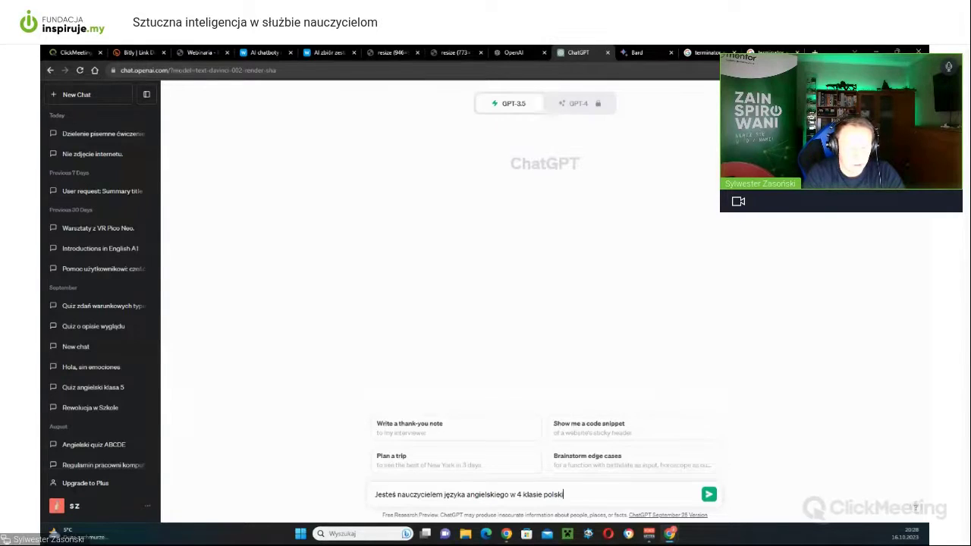
pyautogui.write('zkoły podstawowej.')
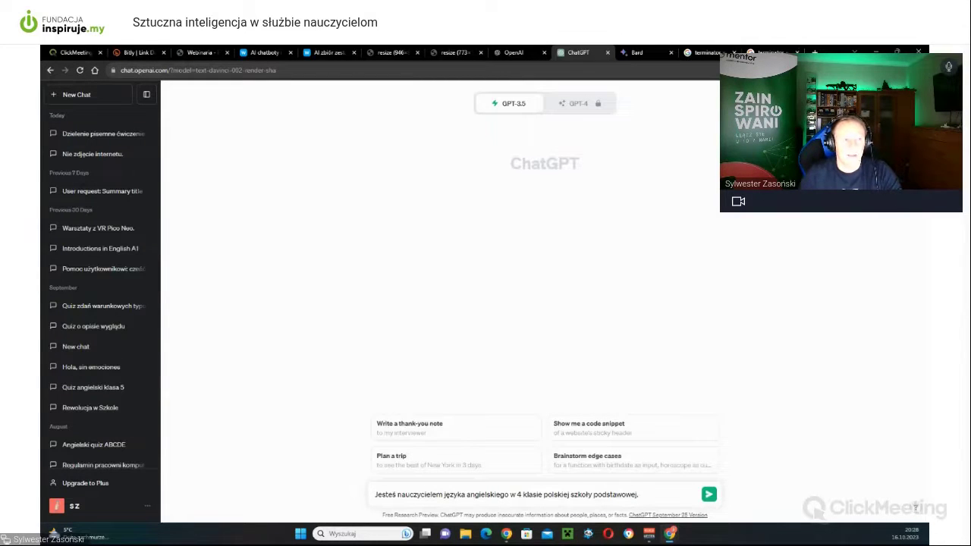
# Consult the Prompt Planning Sheet, return to the draft and add the task "Przygotuj sprawdzian z angielskich nazw członków rodziny"
pyautogui.click(456, 52)
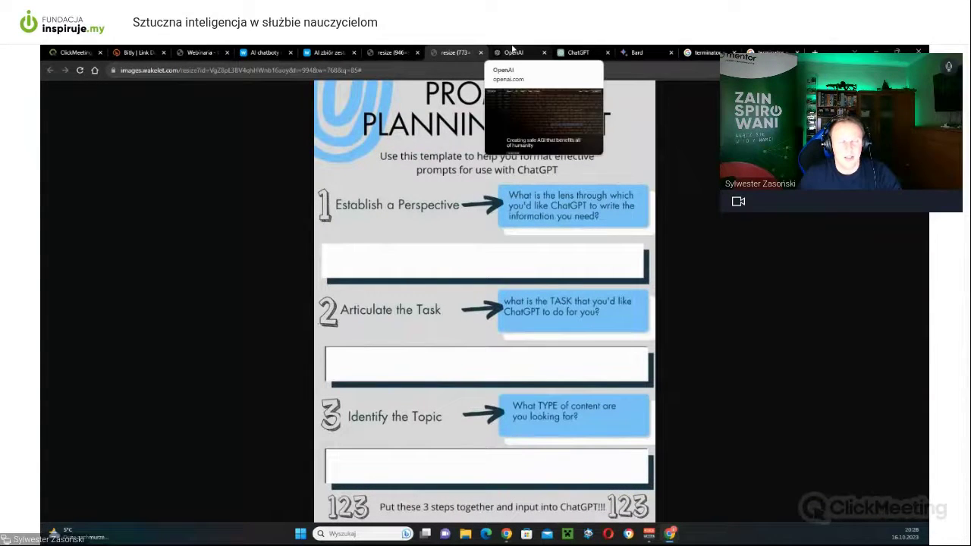
pyautogui.click(575, 52)
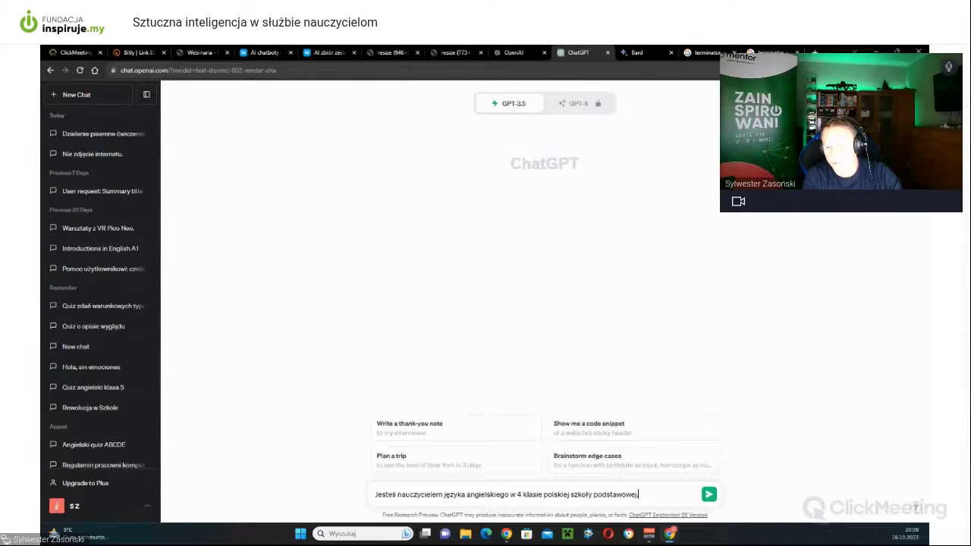
pyautogui.write('.')
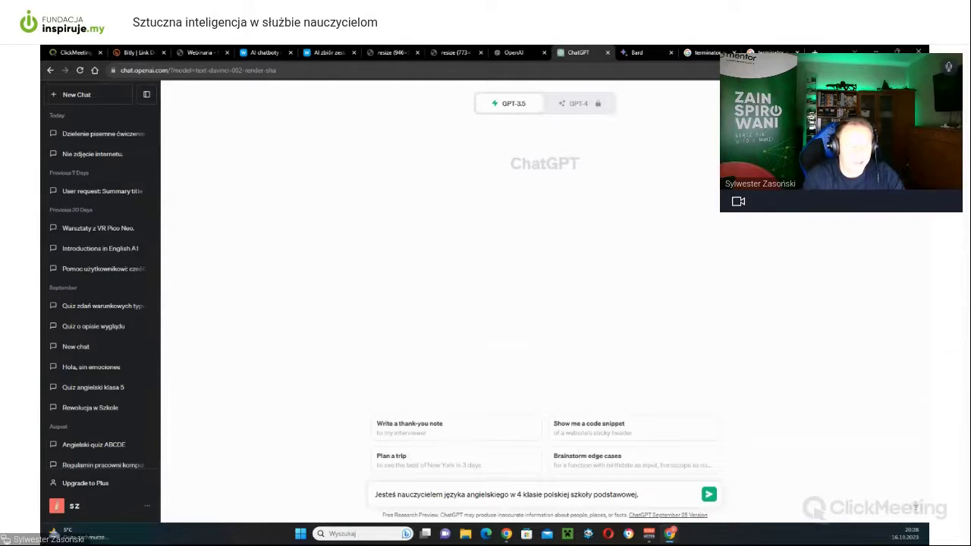
pyautogui.write('Przy')
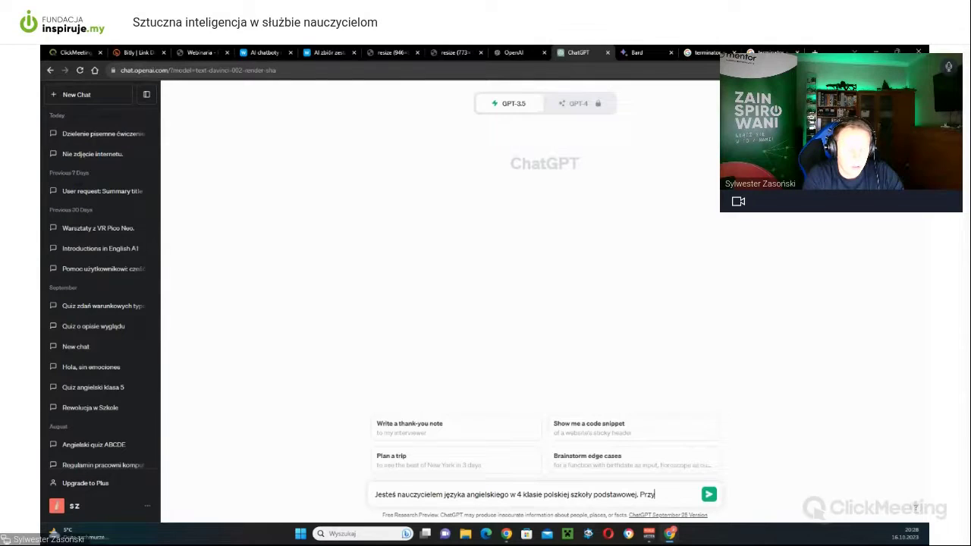
pyautogui.write('go')
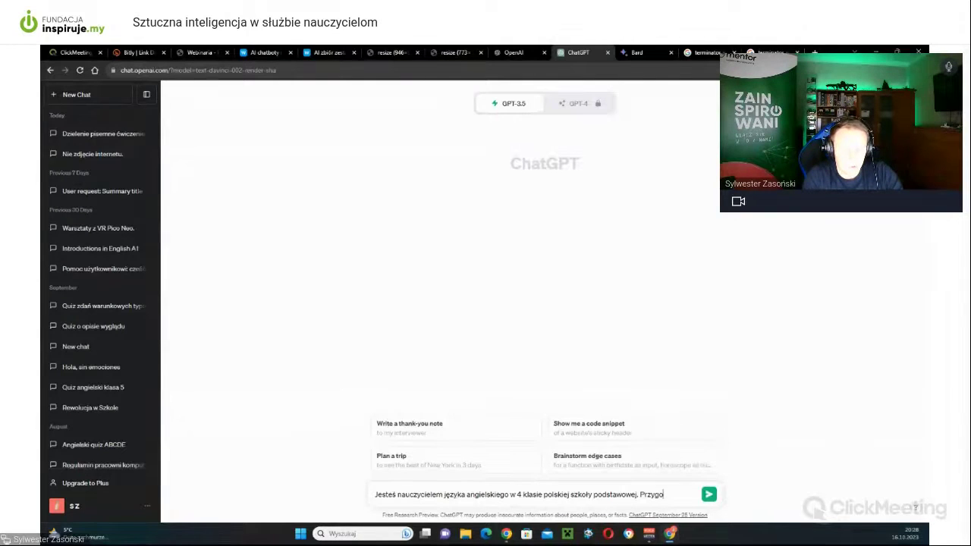
pyautogui.write('tuj sprawdzian')
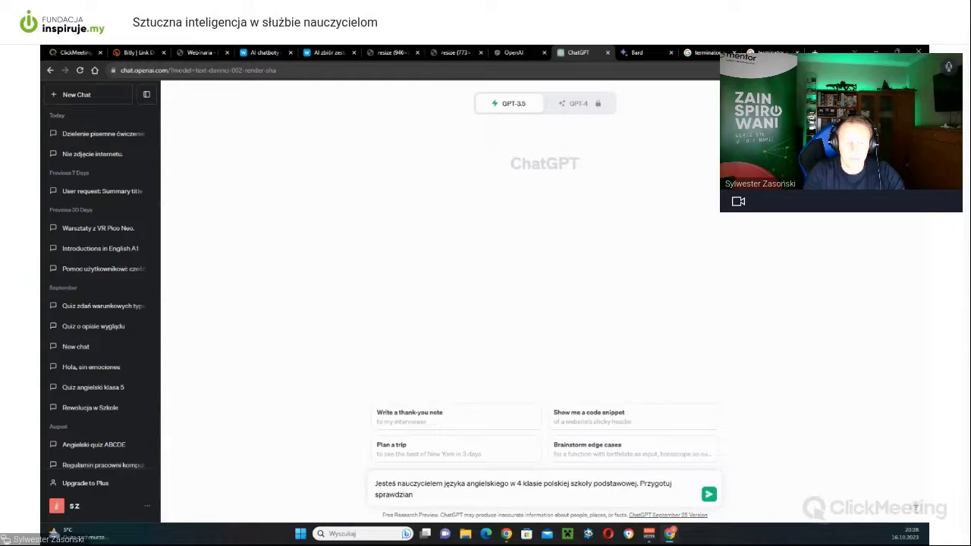
pyautogui.write('z')
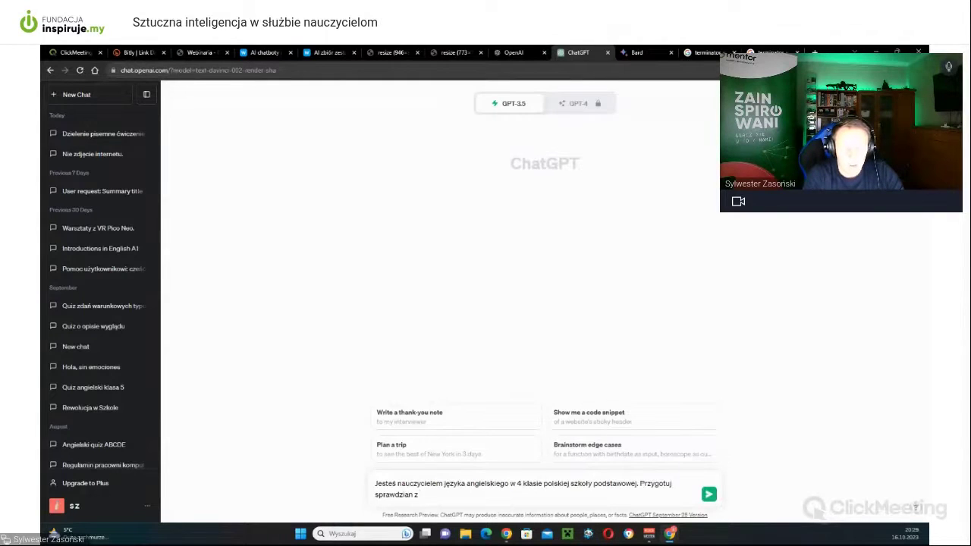
pyautogui.write(' angielskich')
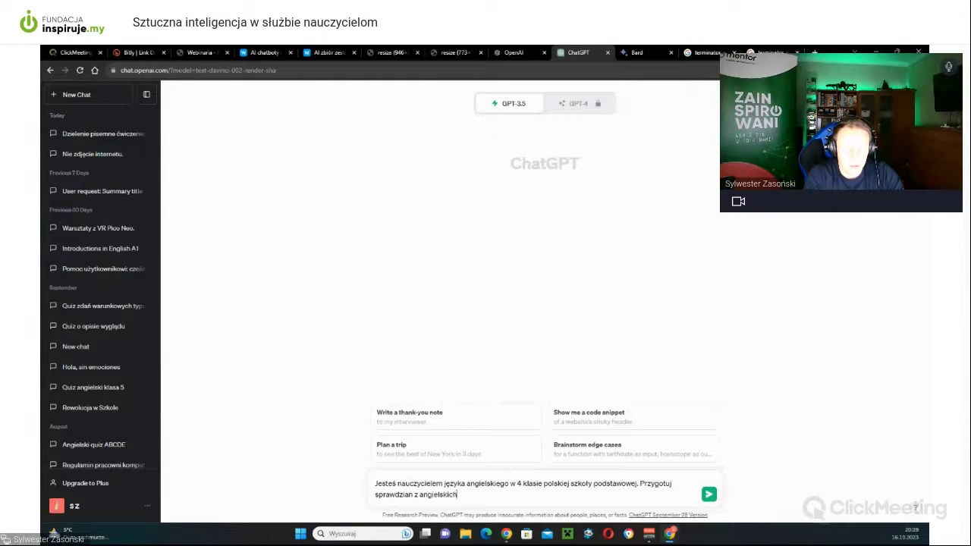
pyautogui.write(' nazw')
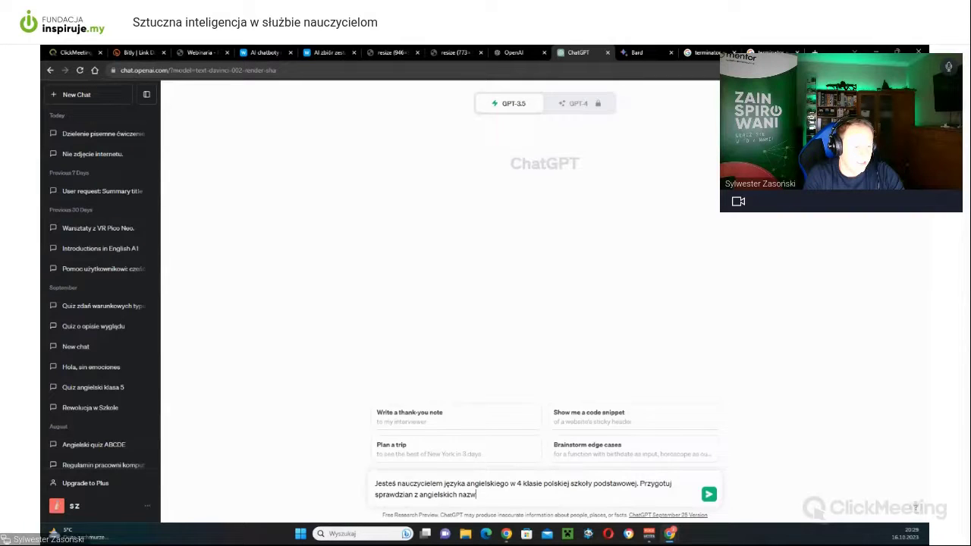
pyautogui.write(' członko')
pyautogui.write('w rodziny')
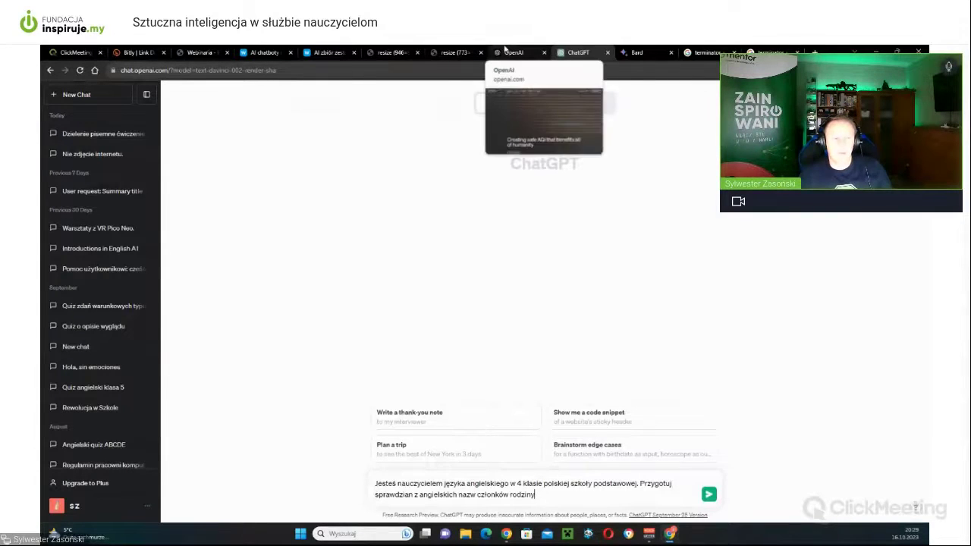
# Review the Prompt Planning Sheet and the role, task and format graphic, and insert "ABCD" after "sprawdzian" in the draft prompt
pyautogui.click(466, 52)
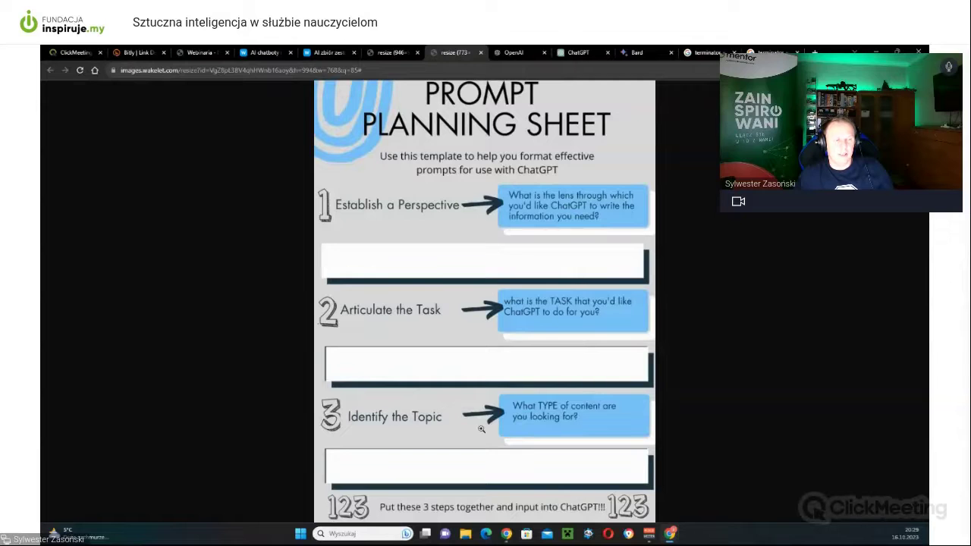
pyautogui.click(400, 54)
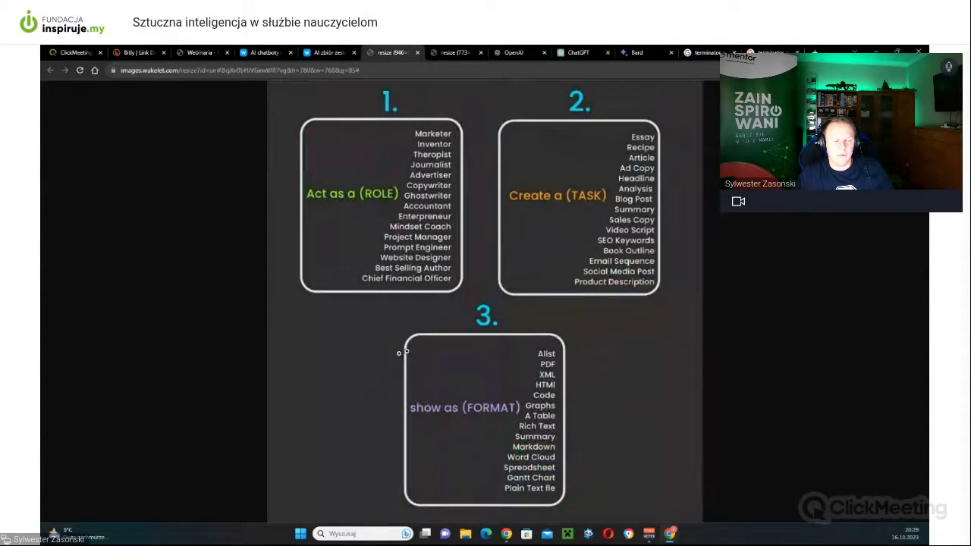
pyautogui.click(578, 52)
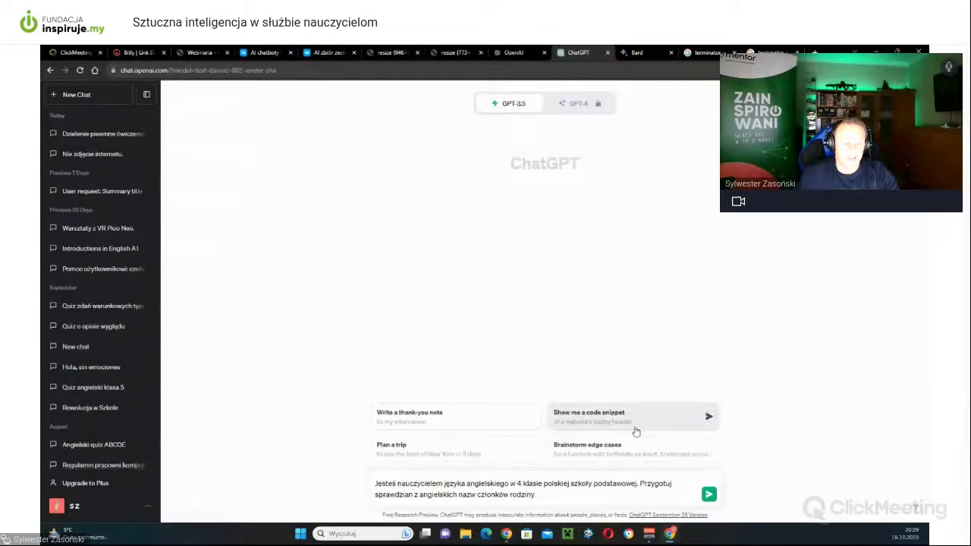
pyautogui.write('ABCD')
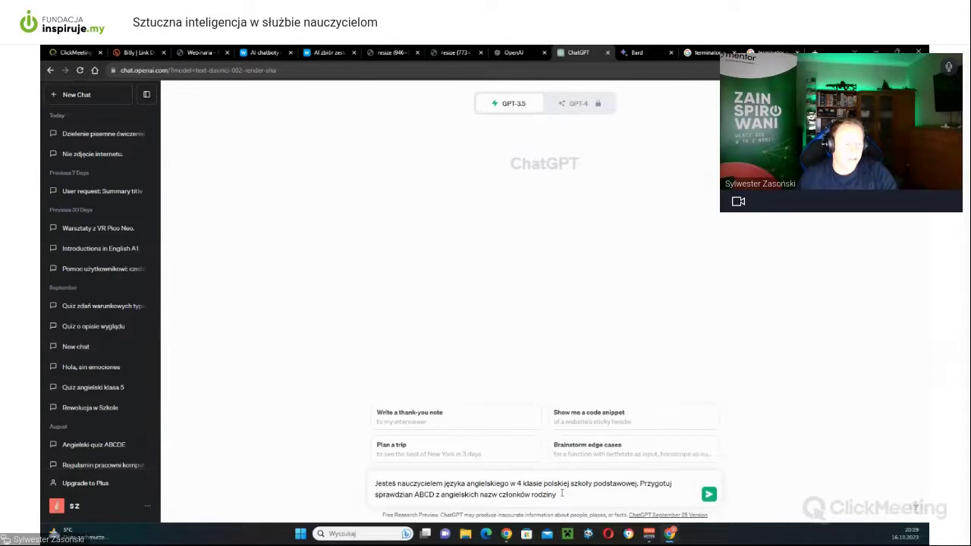
# Insert "składający się z 5 pytań dotyczących" after "ABCD" in the draft prompt, replacing the "z" before "angielskich"
pyautogui.click(436, 495)
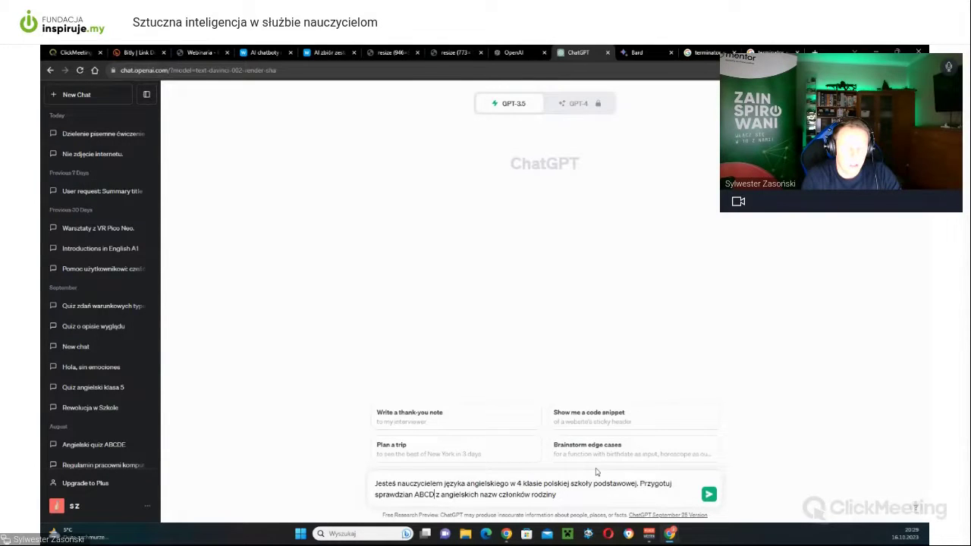
pyautogui.write('składa')
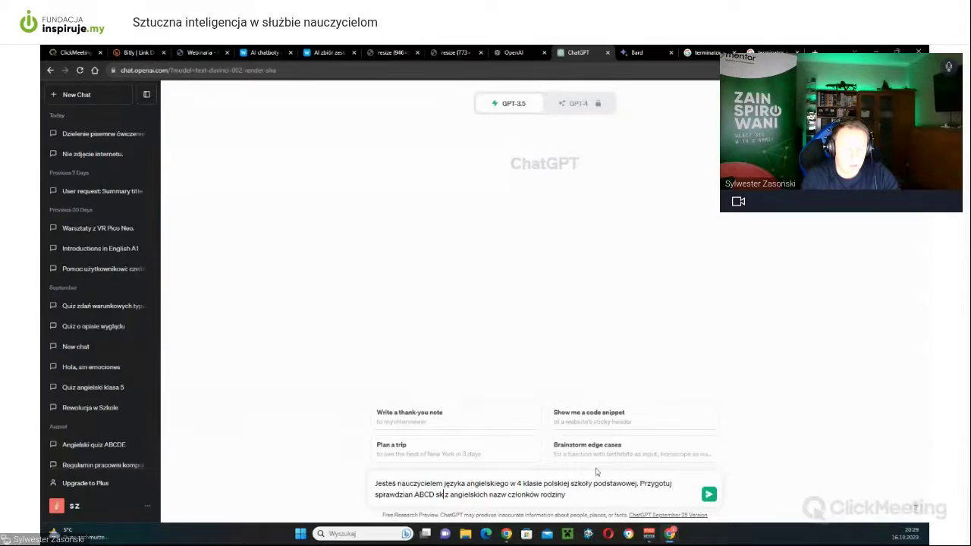
pyautogui.write('jący się')
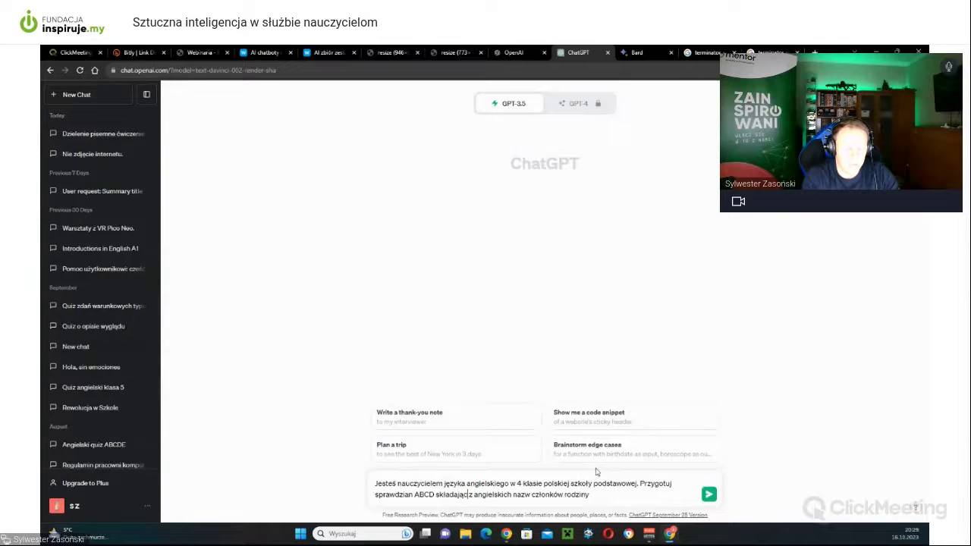
pyautogui.write(' z 5 pytań')
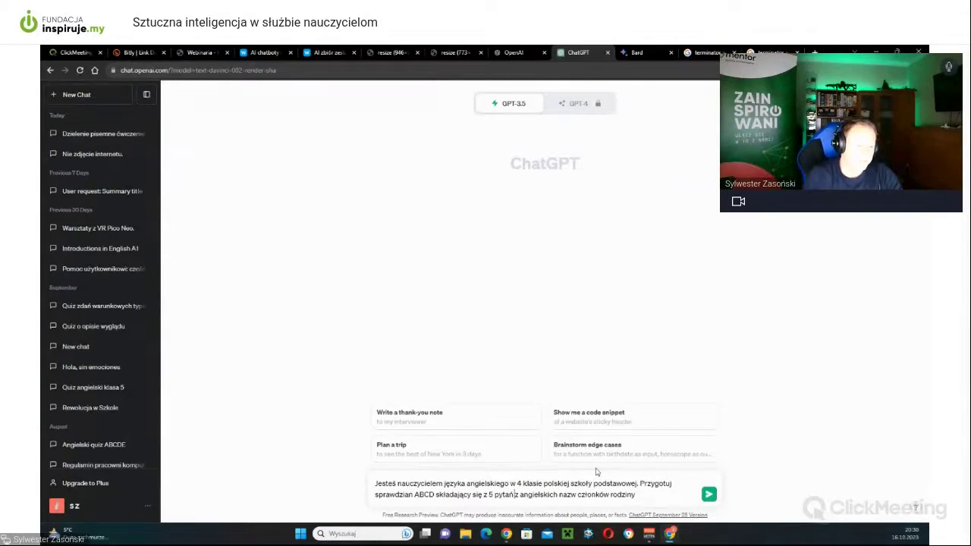
pyautogui.press('Delete')
pyautogui.write('dotycz')
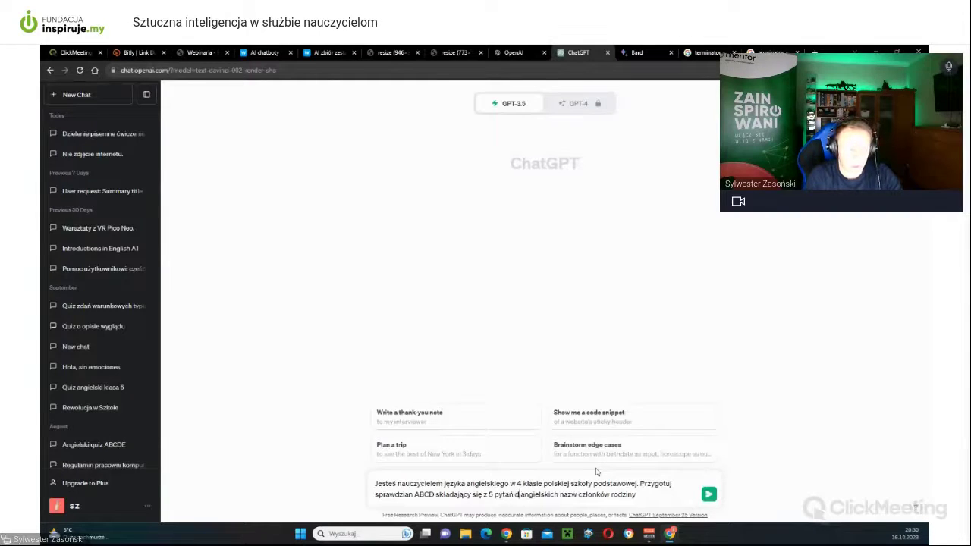
pyautogui.write('ących')
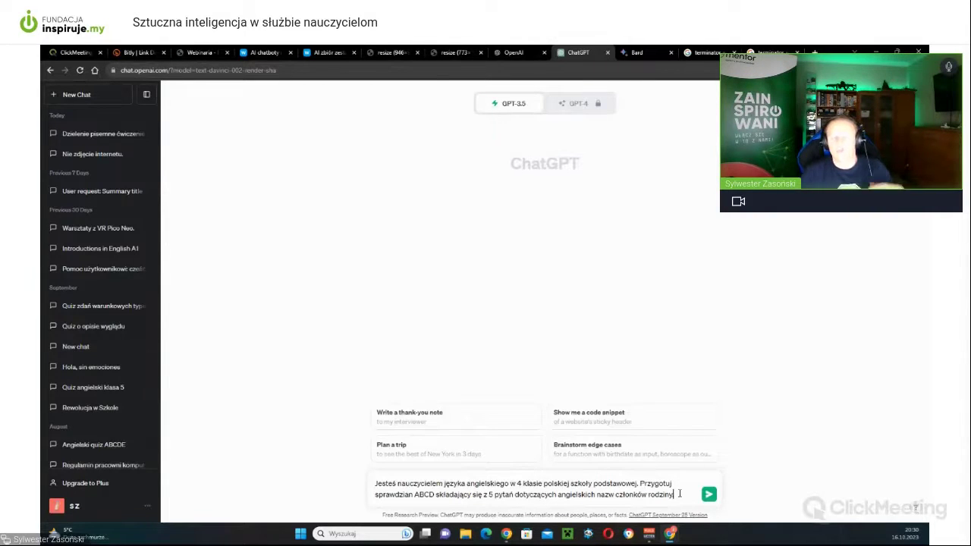
# Consult the Prompt Planning Sheet, return to the draft and send the five-question ABCD family-names test prompt
pyautogui.click(453, 52)
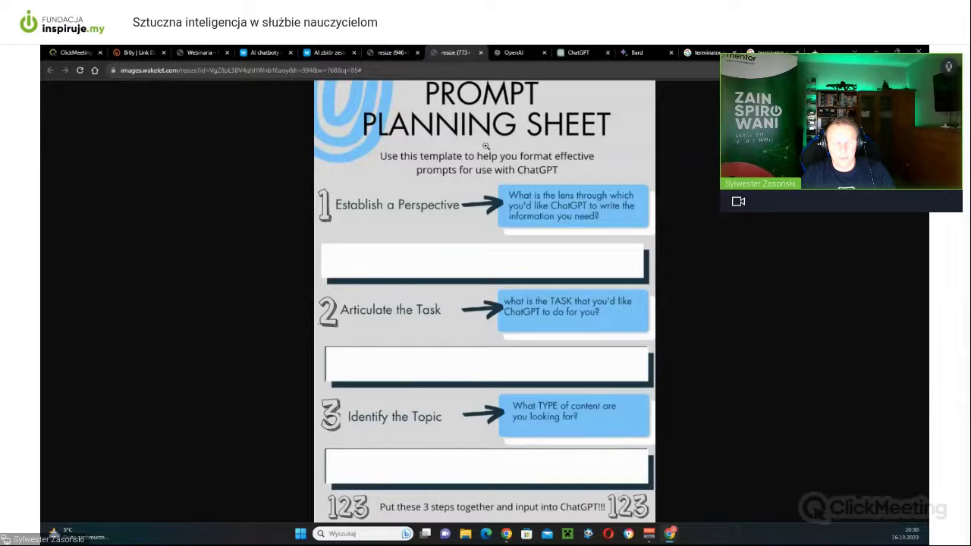
pyautogui.click(579, 51)
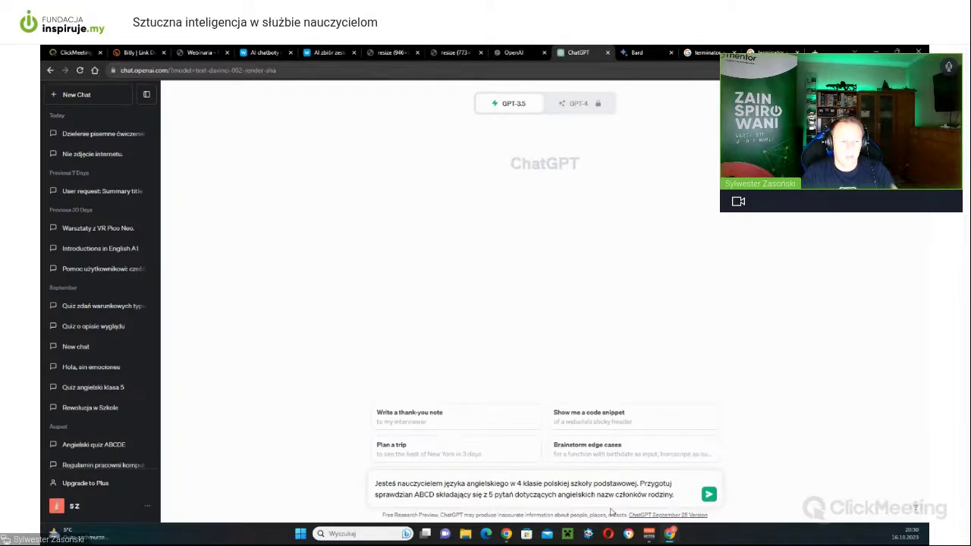
pyautogui.click(678, 494)
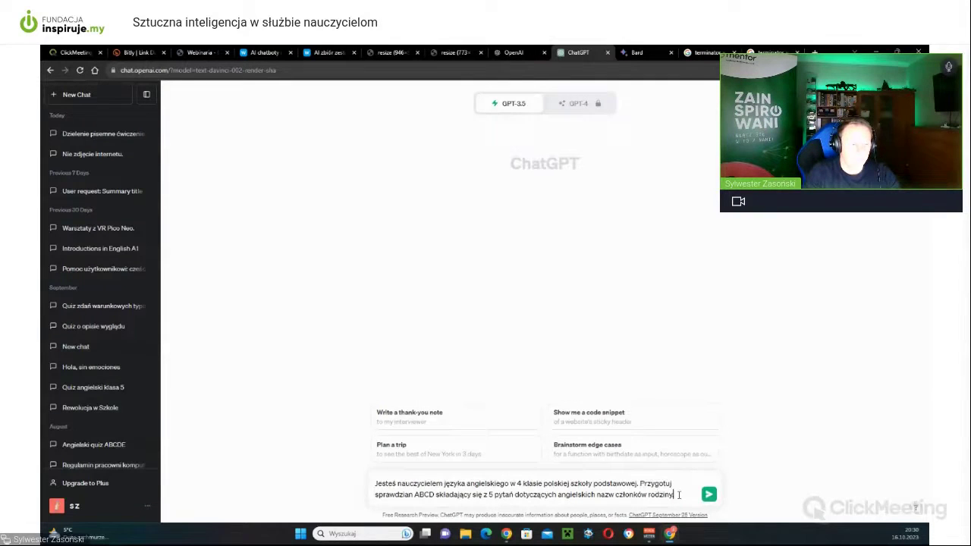
pyautogui.press('Return')
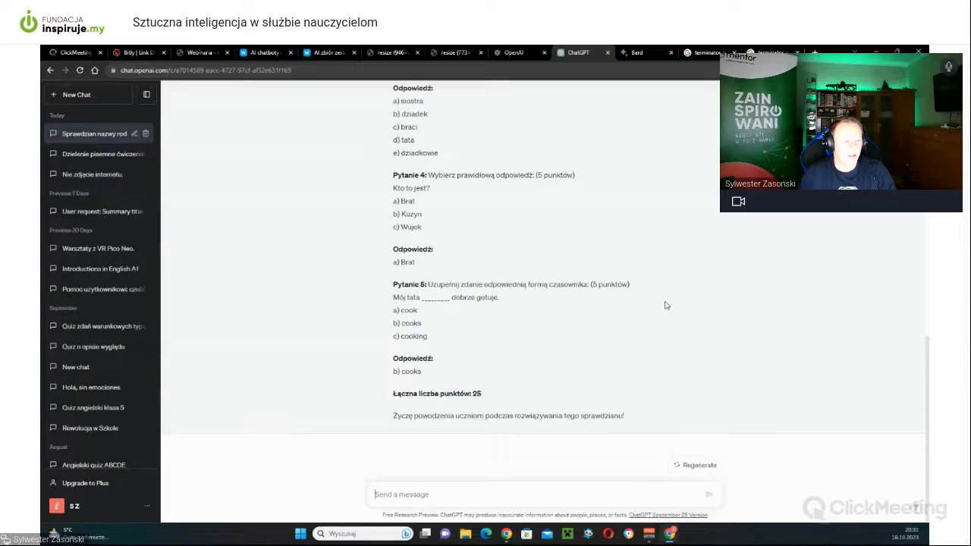
# Review the generated test and copy the original prompt from the start of the chat into a new message
pyautogui.scroll(10, 665, 305)
pyautogui.scroll(5, 665, 305)
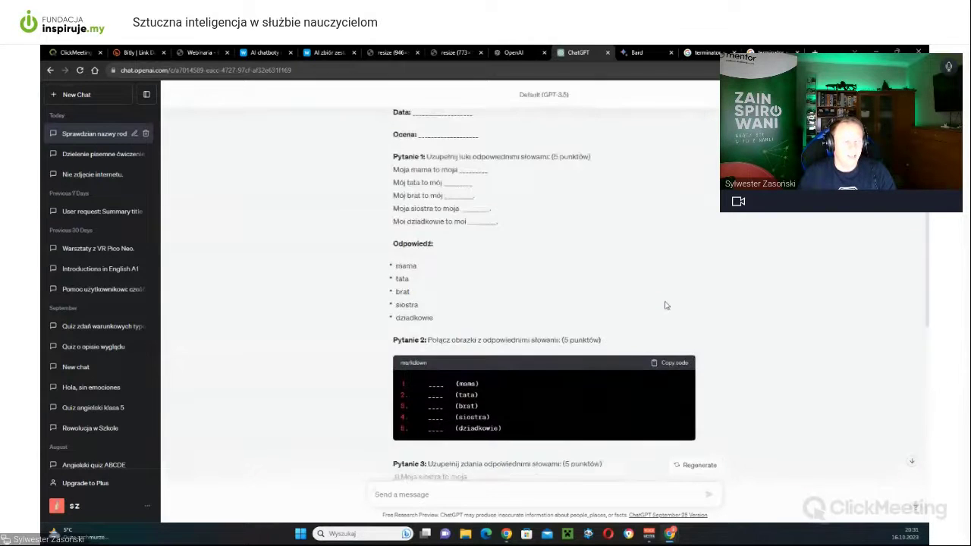
pyautogui.scroll(-3, 462, 246)
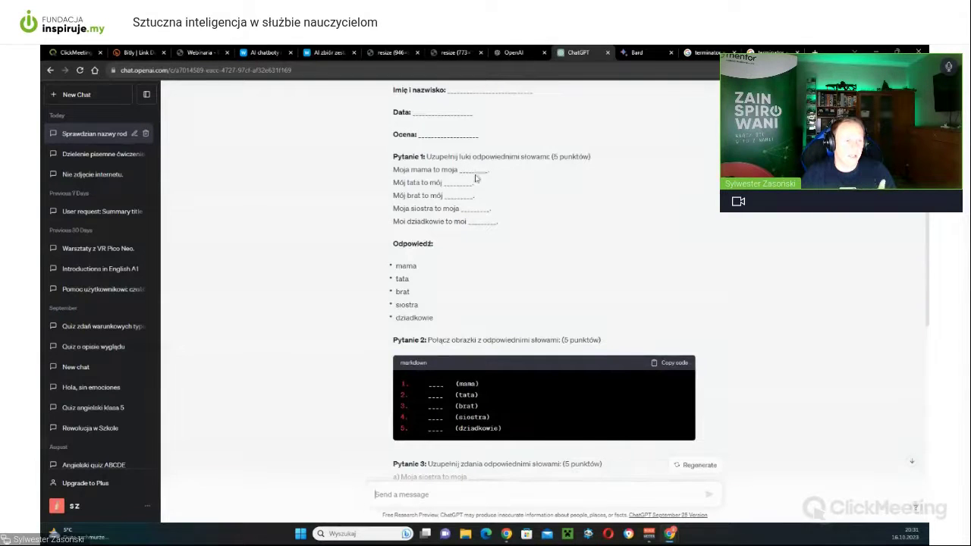
pyautogui.scroll(3, 455, 246)
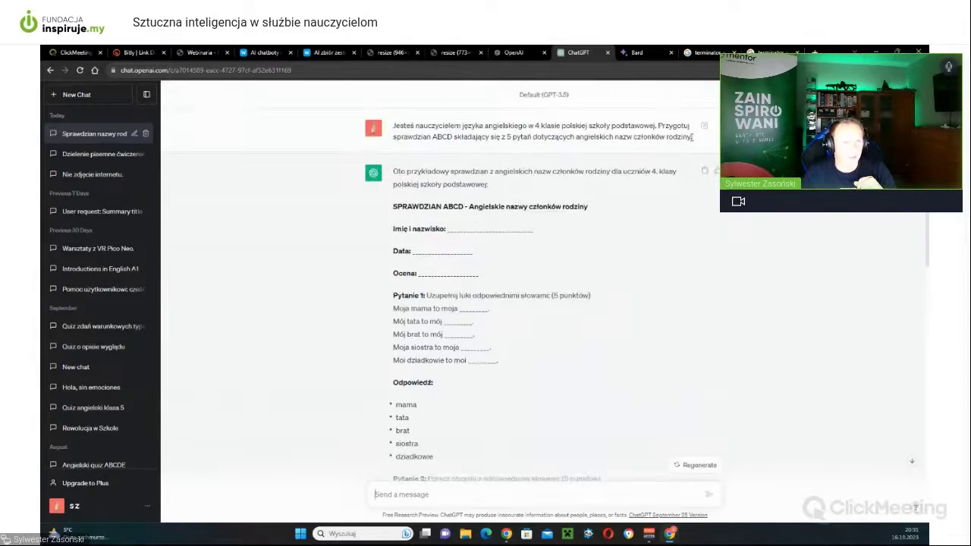
pyautogui.moveTo(692, 138); pyautogui.dragTo(394, 130)
pyautogui.hotkey('ctrl', 'c')
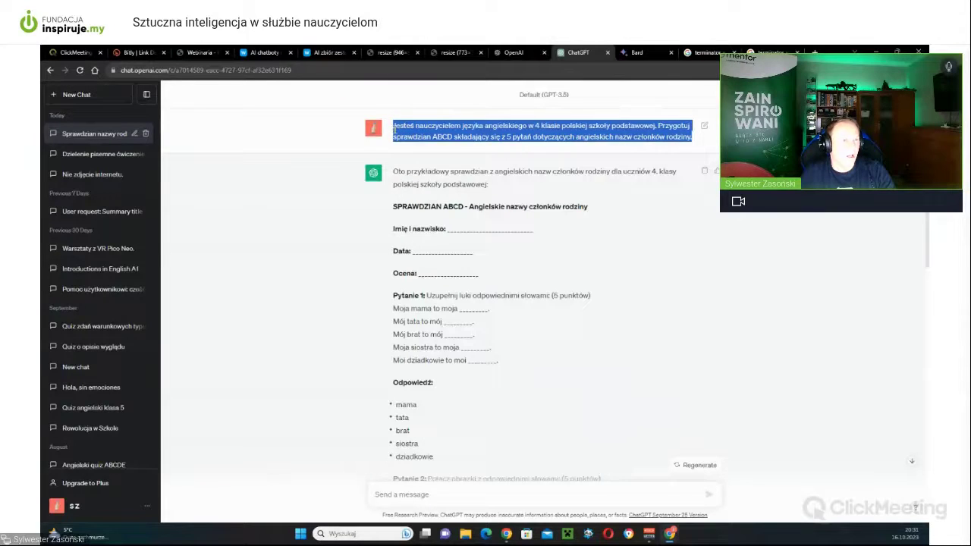
pyautogui.scroll(-4, 477, 232)
pyautogui.click(527, 495)
pyautogui.hotkey('ctrl', 'v')
# Insert "wielokrotnego wyboru" between "sprawdzian" and "ABCD" in the new message
pyautogui.click(413, 494)
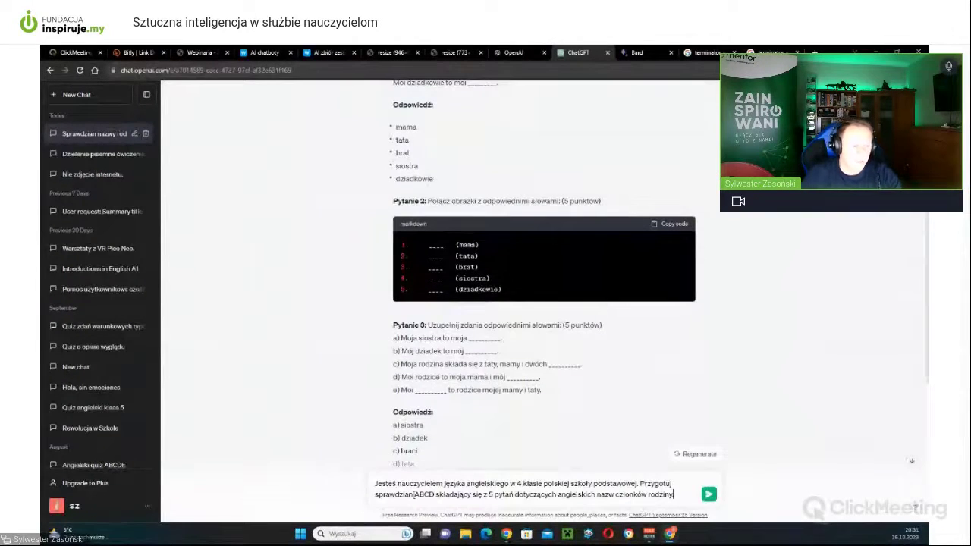
pyautogui.write('wielo')
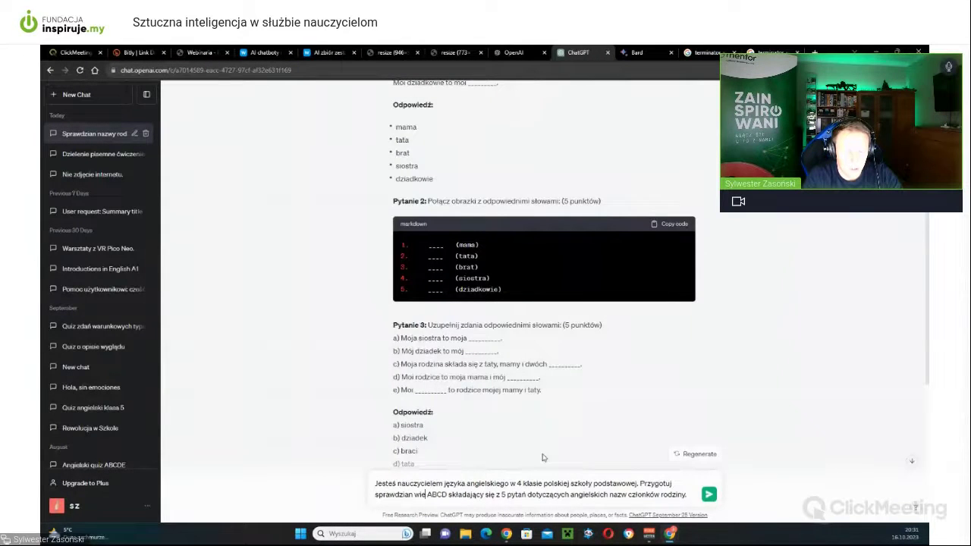
pyautogui.write('krotnego w')
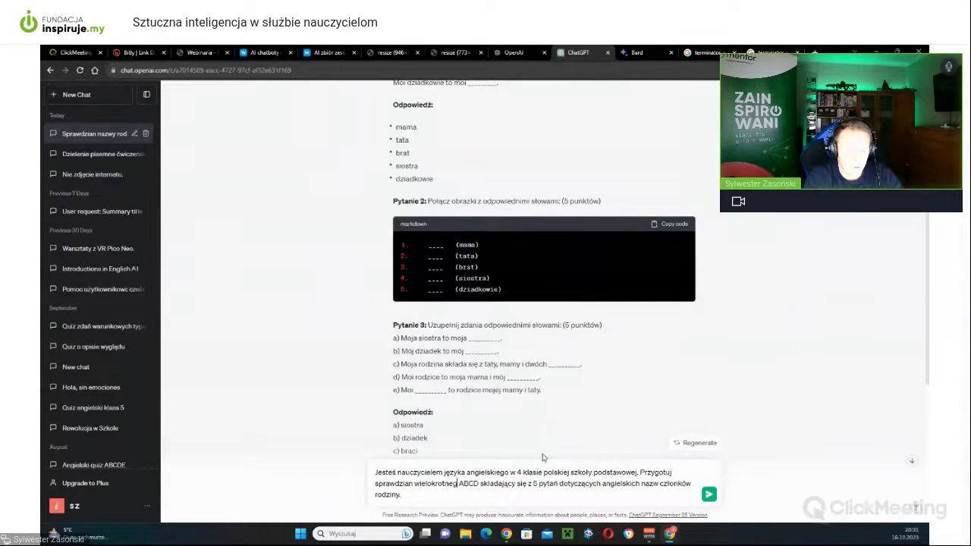
pyautogui.write('yboru')
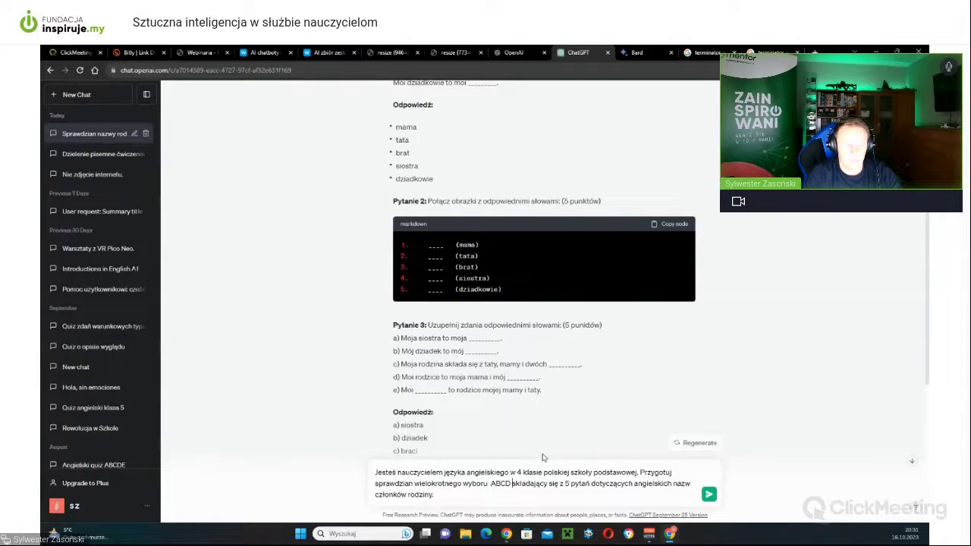
# Add commas after "ABCD" and "pytań", change "dotyczących" to "dotyczący", and send the revised prompt
pyautogui.write(',')
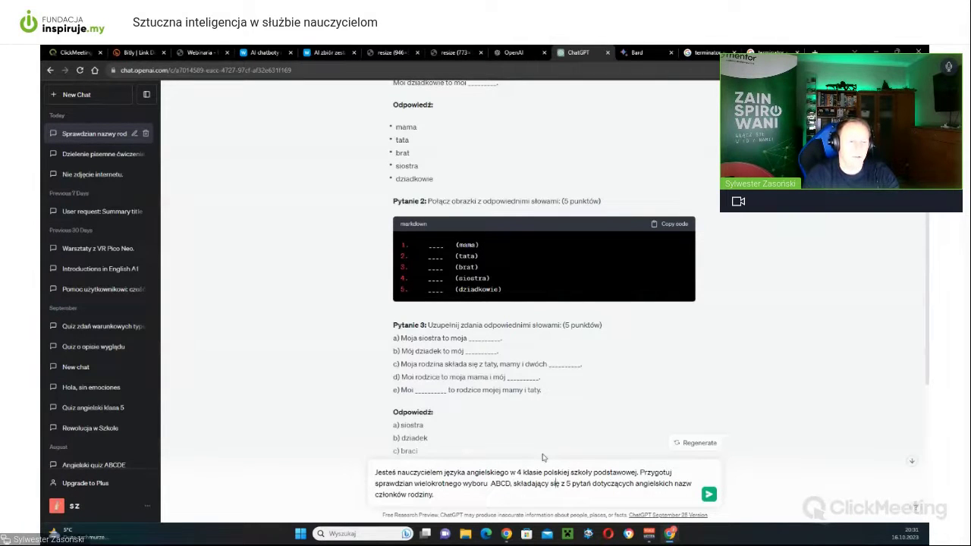
pyautogui.write(',')
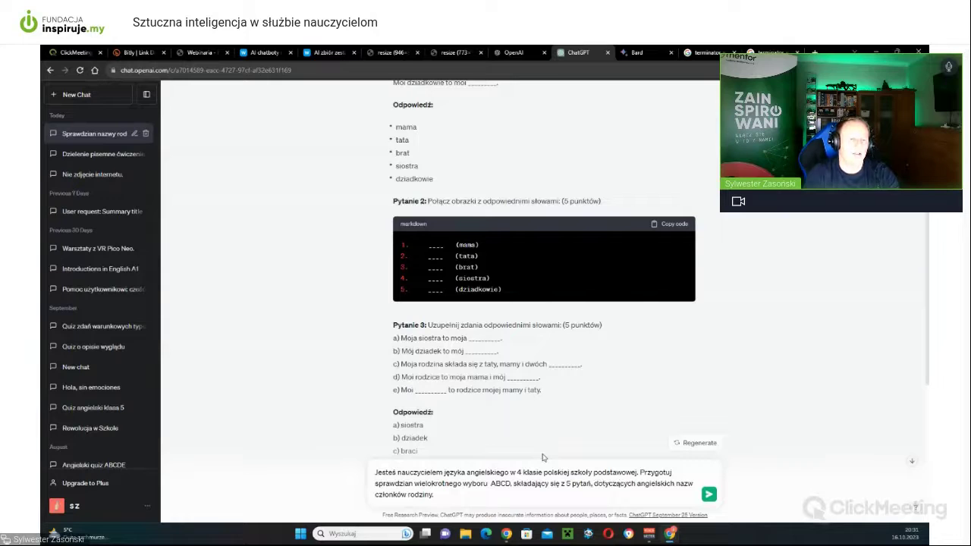
pyautogui.press('BackSpace')
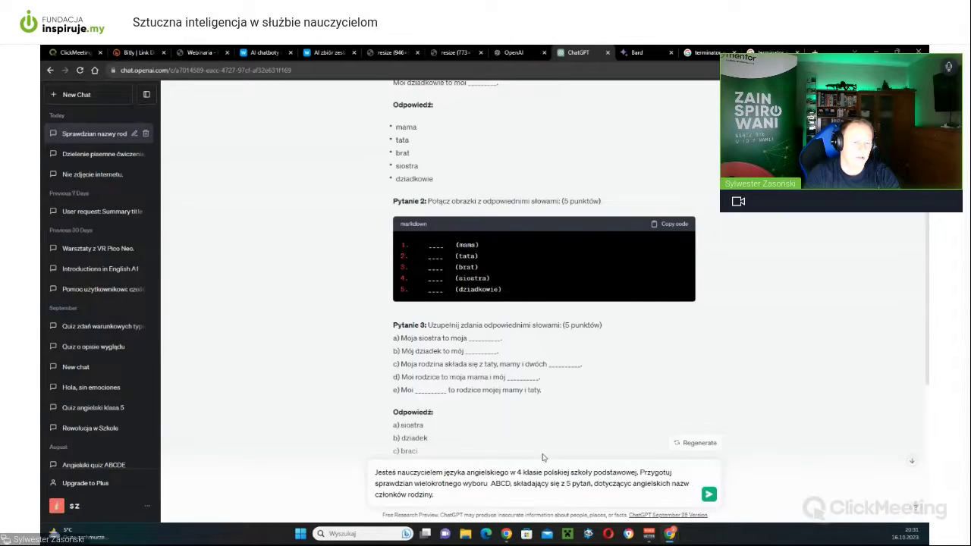
pyautogui.press('BackSpace')
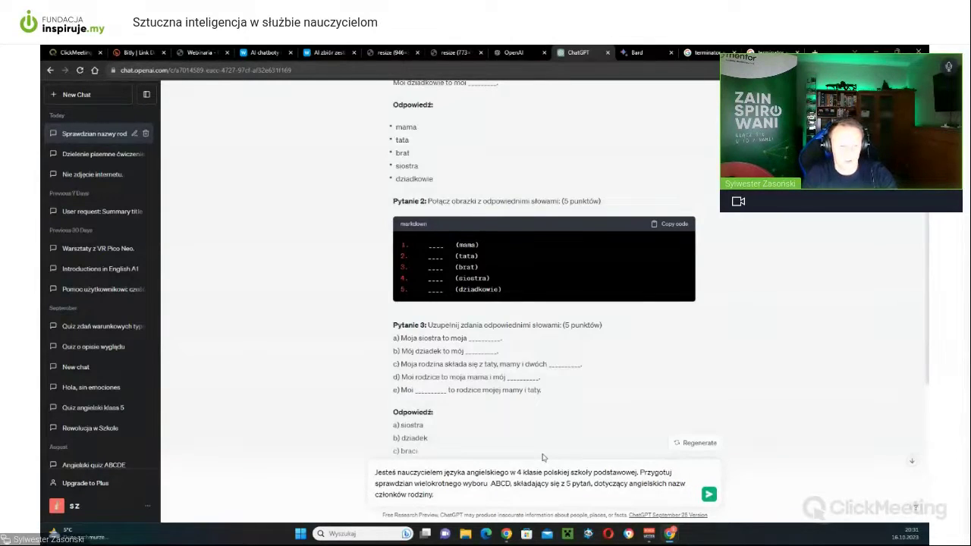
pyautogui.press('Return')
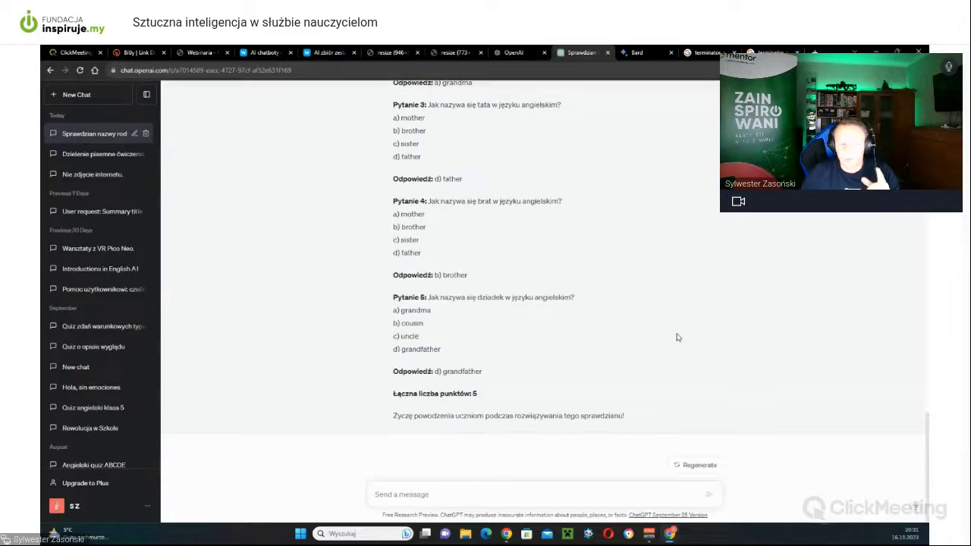
# Look back through the new and first responses and select the original prompt's text at the start of the chat
pyautogui.scroll(3, 683, 357)
pyautogui.scroll(8, 683, 364)
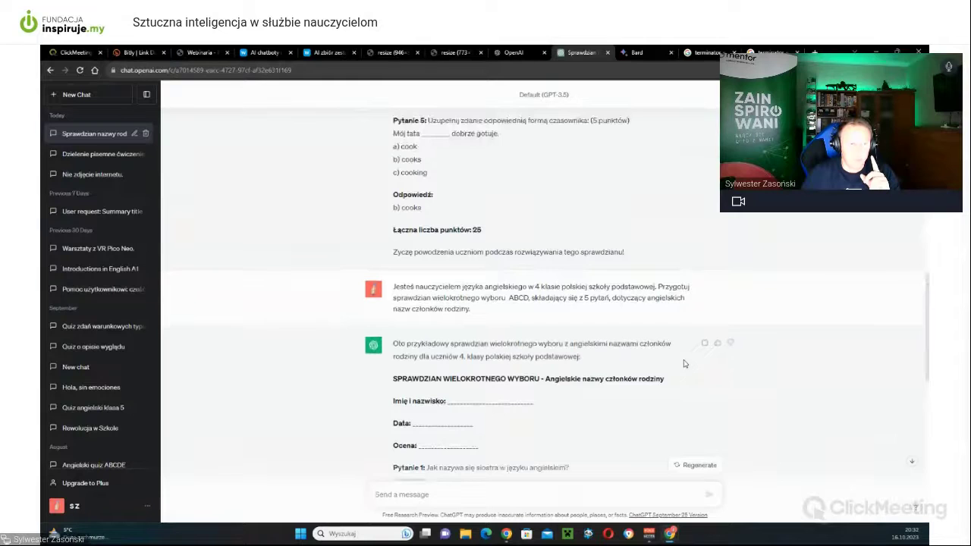
pyautogui.scroll(-5, 643, 383)
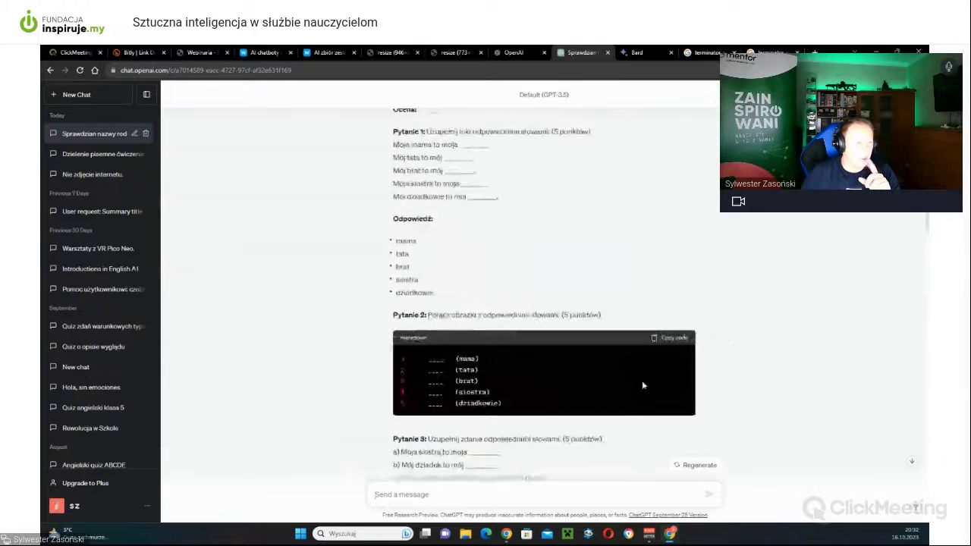
pyautogui.scroll(3, 643, 385)
pyautogui.moveTo(692, 138); pyautogui.dragTo(389, 133)
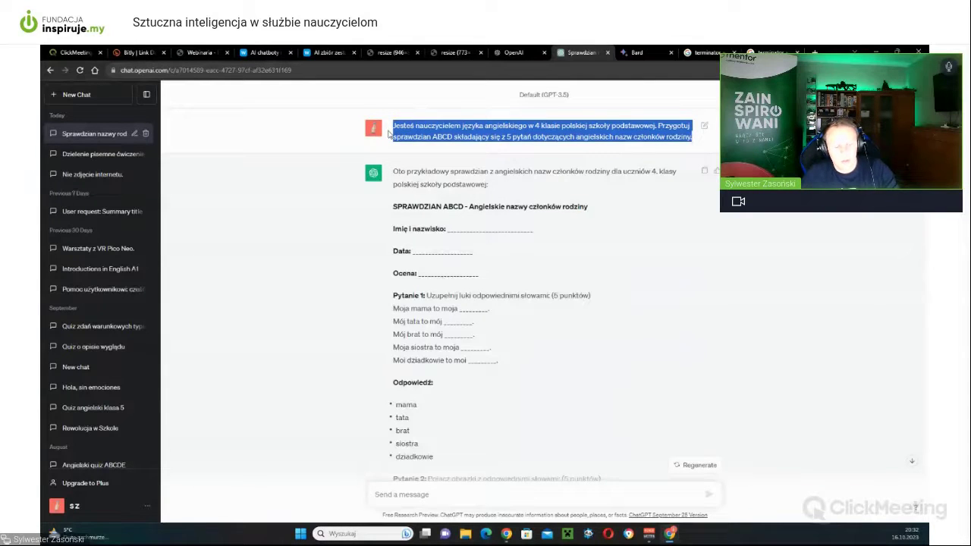
pyautogui.hotkey('alt', 'Tab')
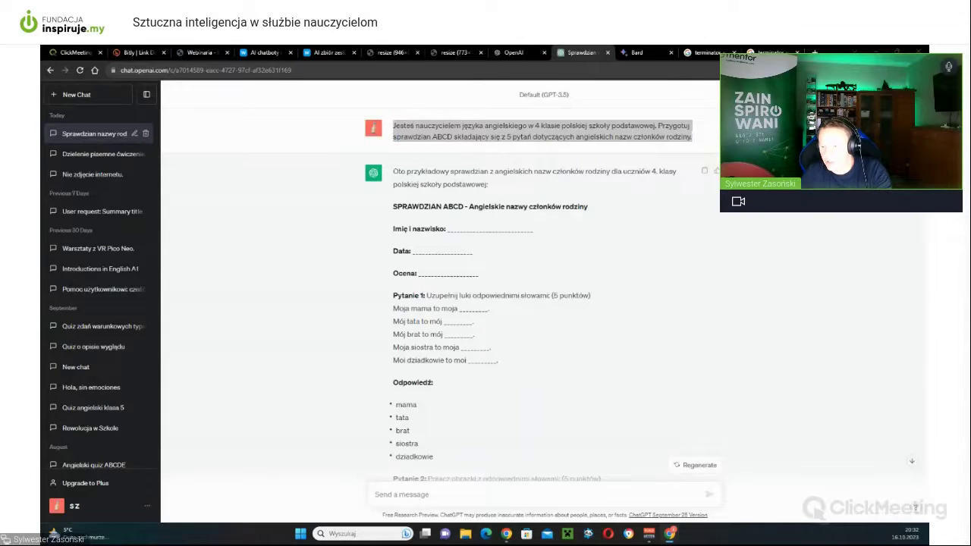
# Copy the text of the revised "wielokrotnego wyboru" prompt from the conversation
pyautogui.scroll(-6, 709, 395)
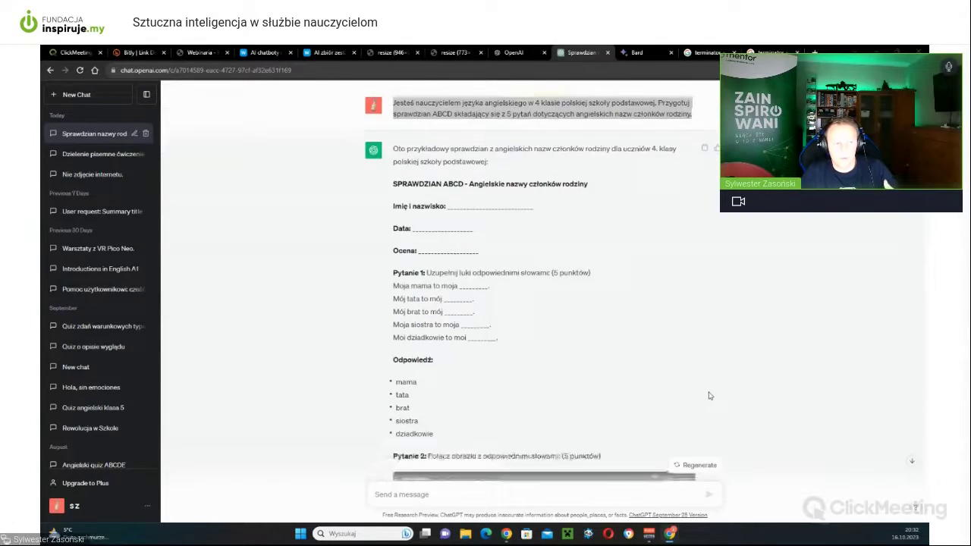
pyautogui.scroll(-5, 709, 395)
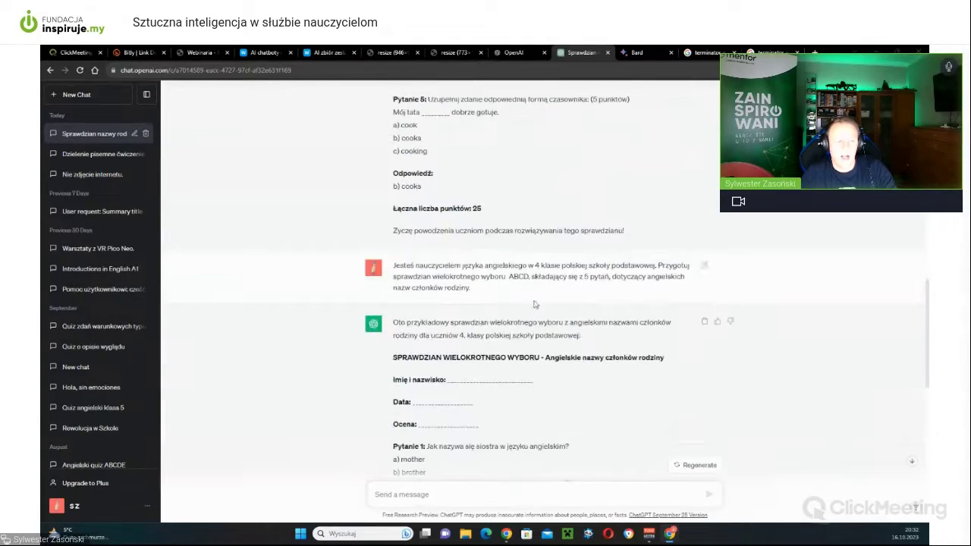
pyautogui.moveTo(489, 299); pyautogui.dragTo(393, 271)
pyautogui.hotkey('ctrl', 'c')
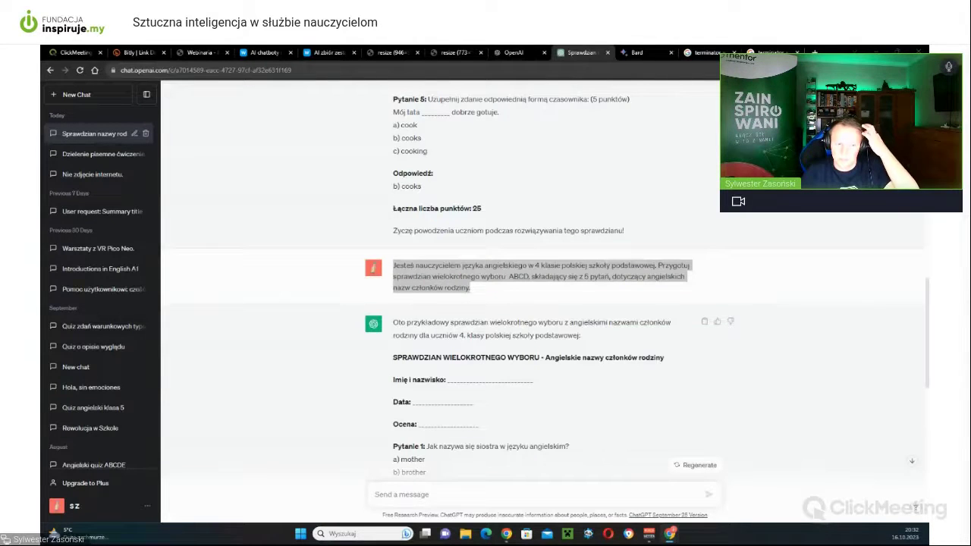
# Examine the multiple-choice test's questions and answers against the revised prompt that produced it
pyautogui.scroll(-2, 763, 432)
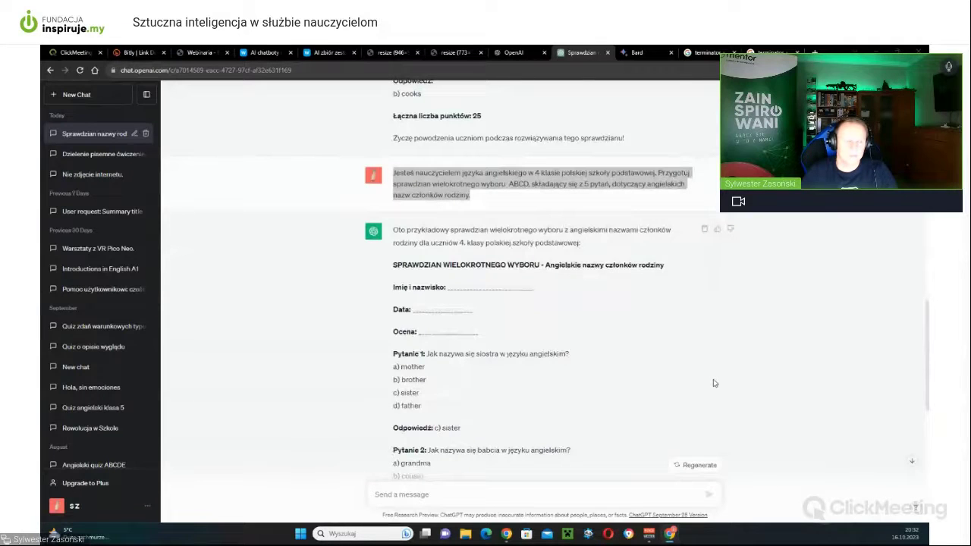
pyautogui.scroll(-5, 711, 381)
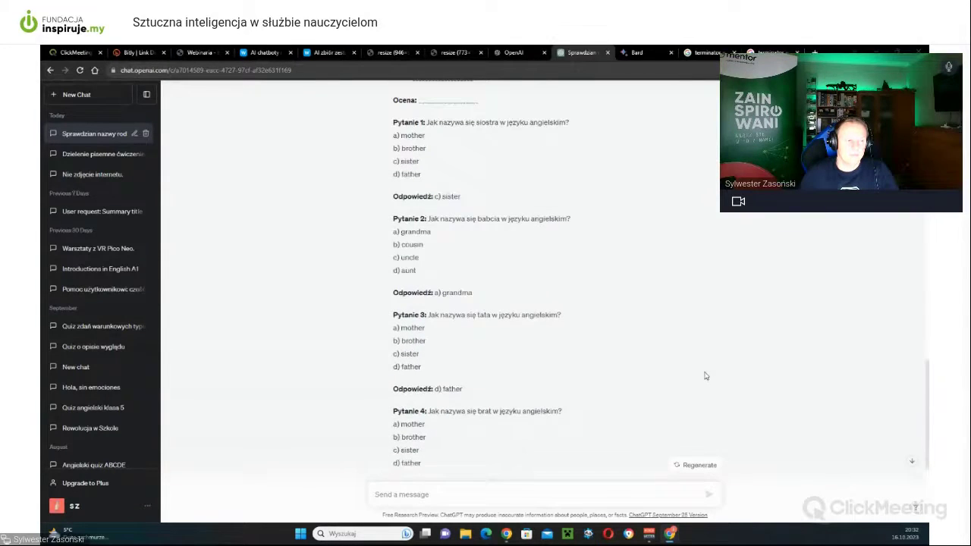
pyautogui.scroll(-5, 705, 375)
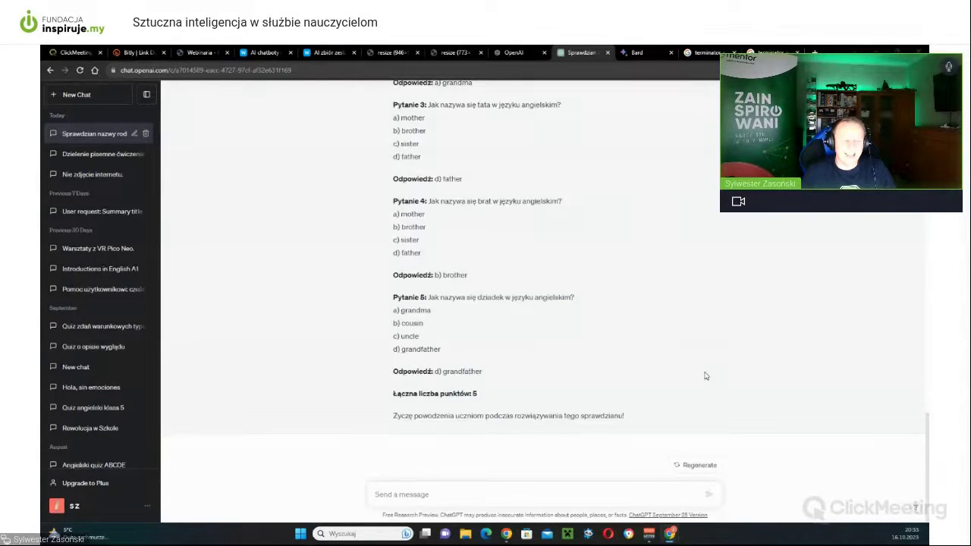
pyautogui.scroll(10, 667, 359)
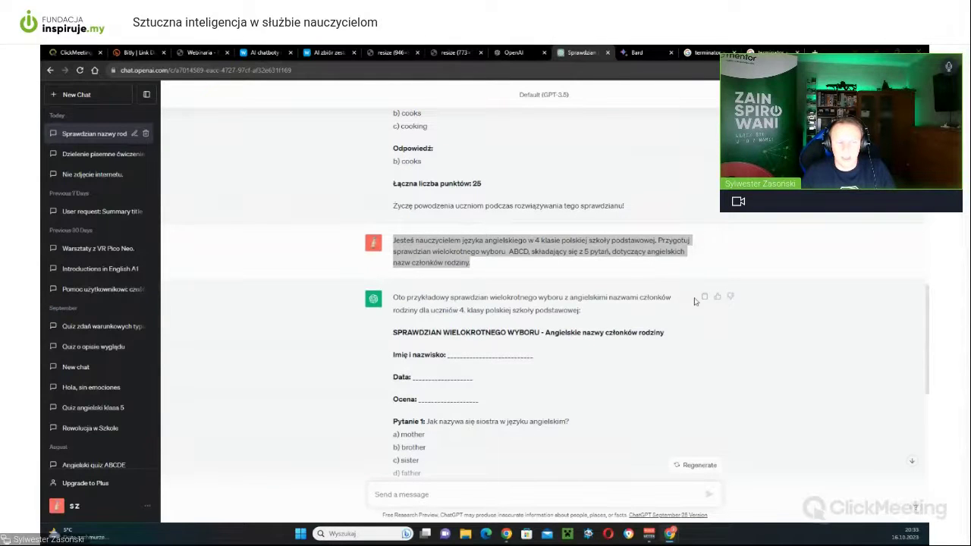
pyautogui.click(796, 355)
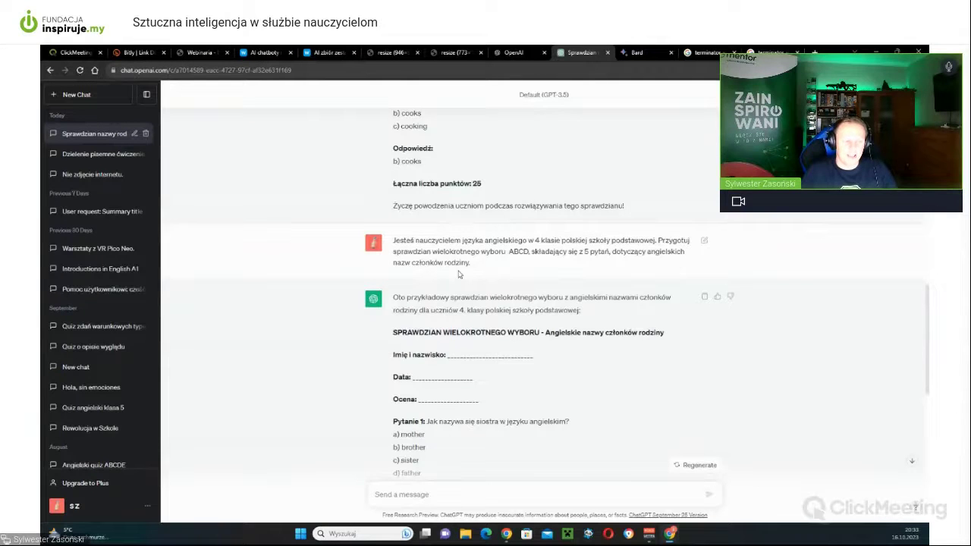
pyautogui.scroll(-3, 463, 281)
pyautogui.scroll(-3, 478, 310)
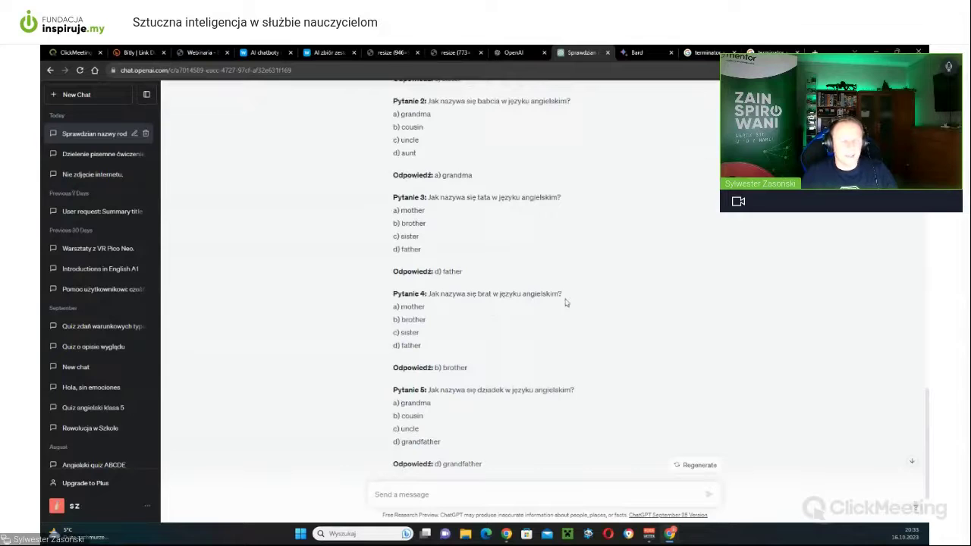
pyautogui.scroll(-2, 565, 300)
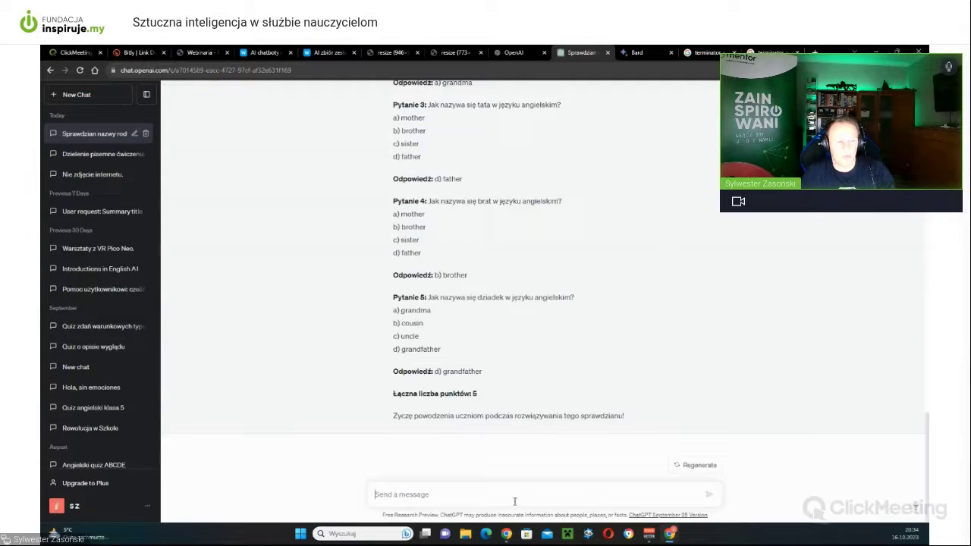
# Paste the revised prompt into a new message and delete its ending "członków rodziny."
pyautogui.hotkey('ctrl', 'v')
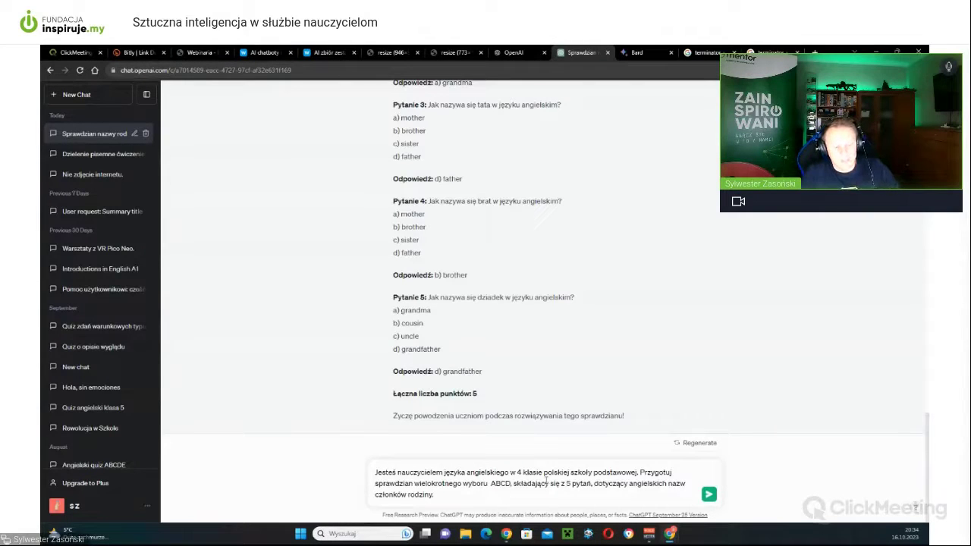
pyautogui.moveTo(433, 494); pyautogui.dragTo(374, 497)
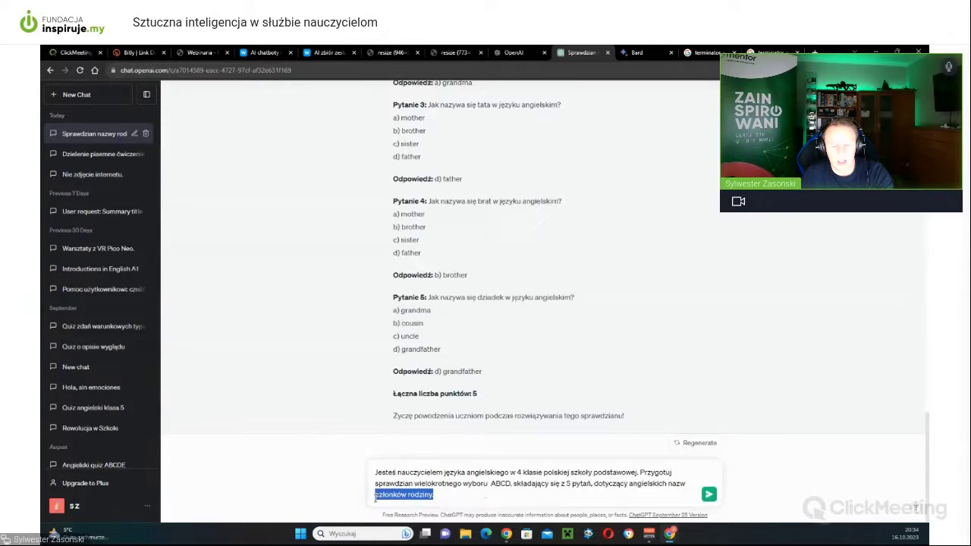
pyautogui.press('BackSpace')
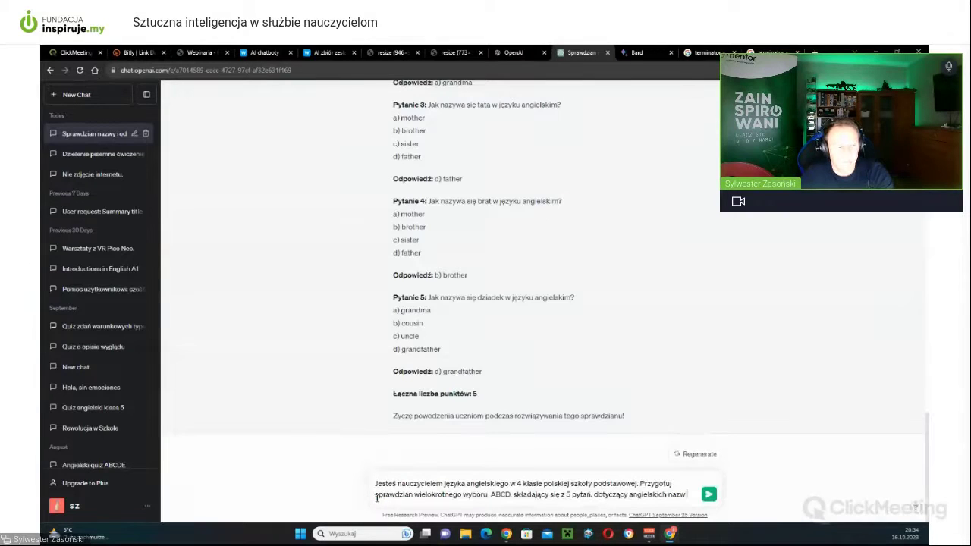
# Show the already opened John Connor meme about making friends with AI
pyautogui.click(772, 50)
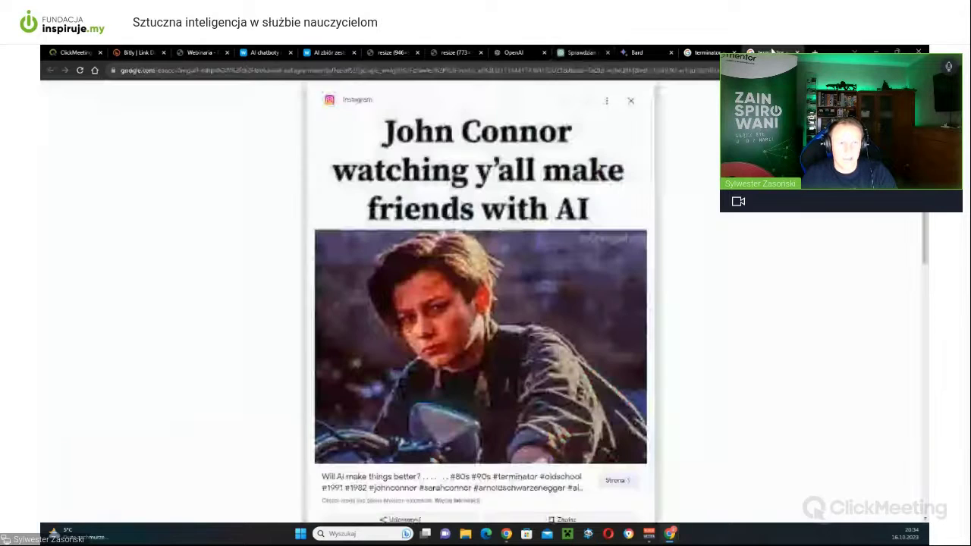
# Search the web for "angielskie nazwy budynków" in place of the meme page
pyautogui.click(417, 70)
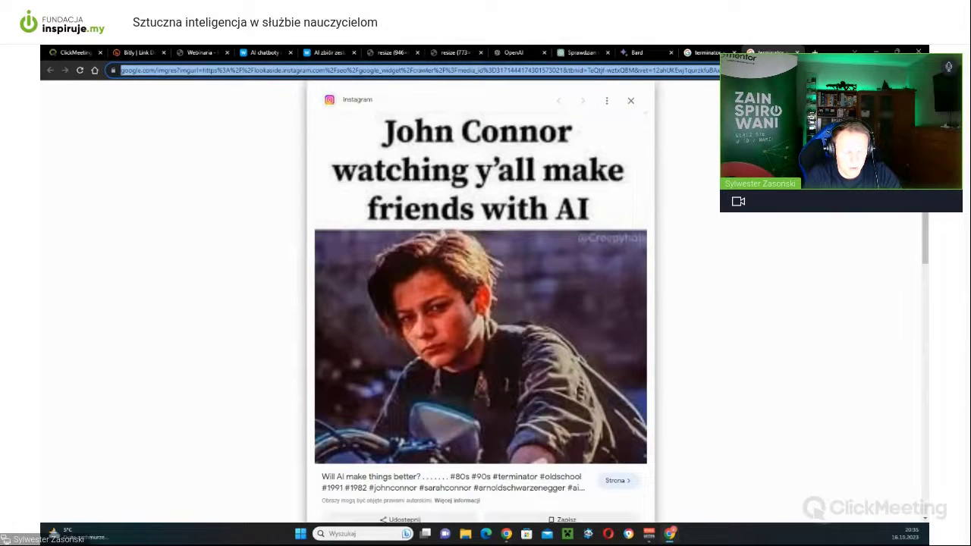
pyautogui.write('na')
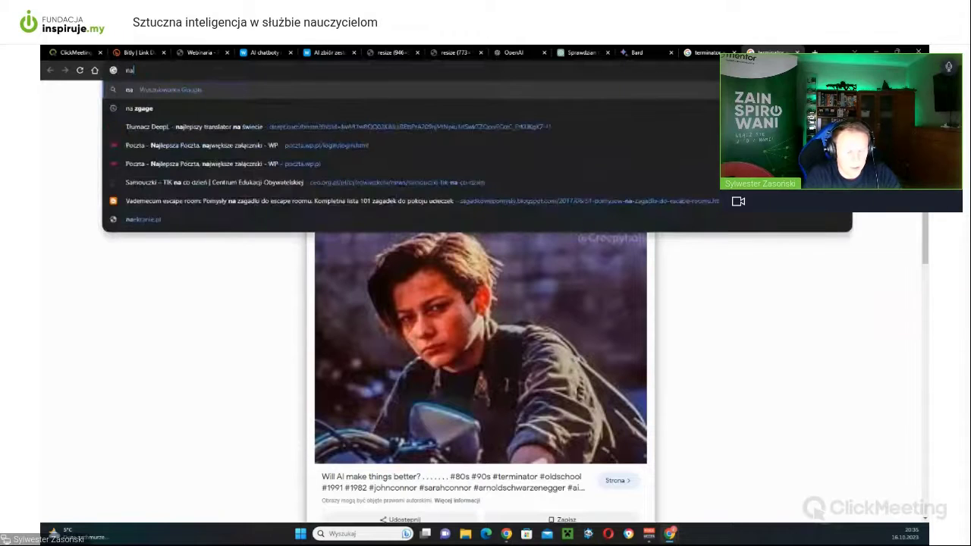
pyautogui.write('zwy')
pyautogui.press('BackSpace')
pyautogui.press('BackSpace')
pyautogui.press('BackSpace')
pyautogui.press('BackSpace')
pyautogui.press('BackSpace')
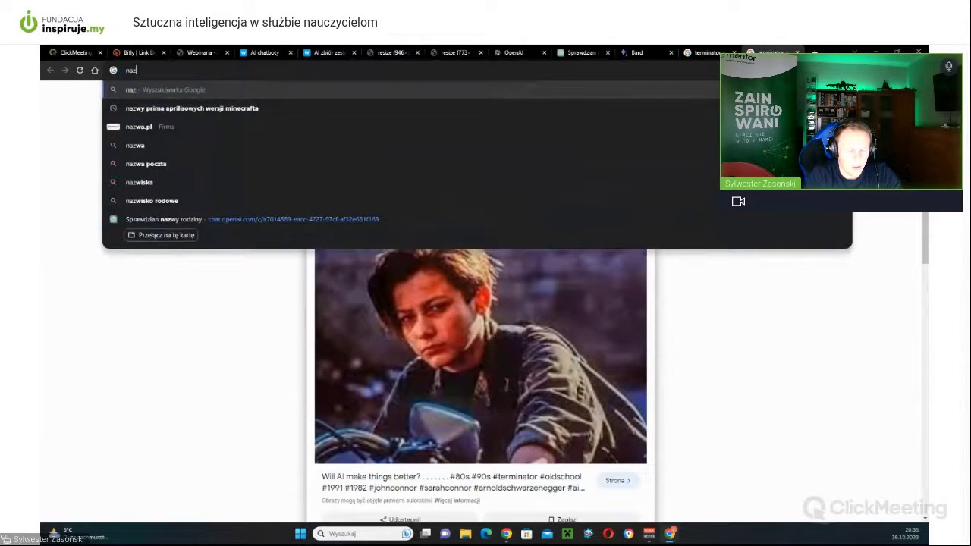
pyautogui.write('angi')
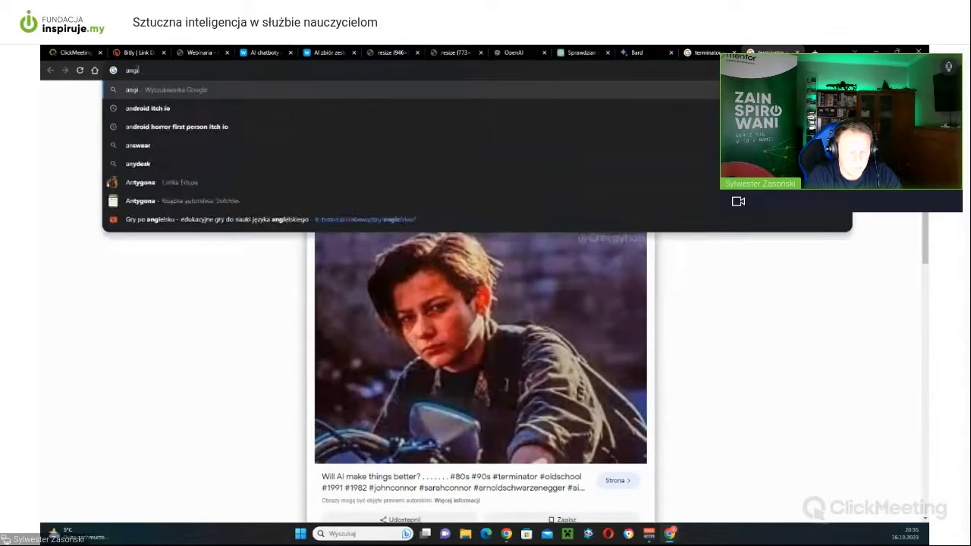
pyautogui.write('elskie nazwy')
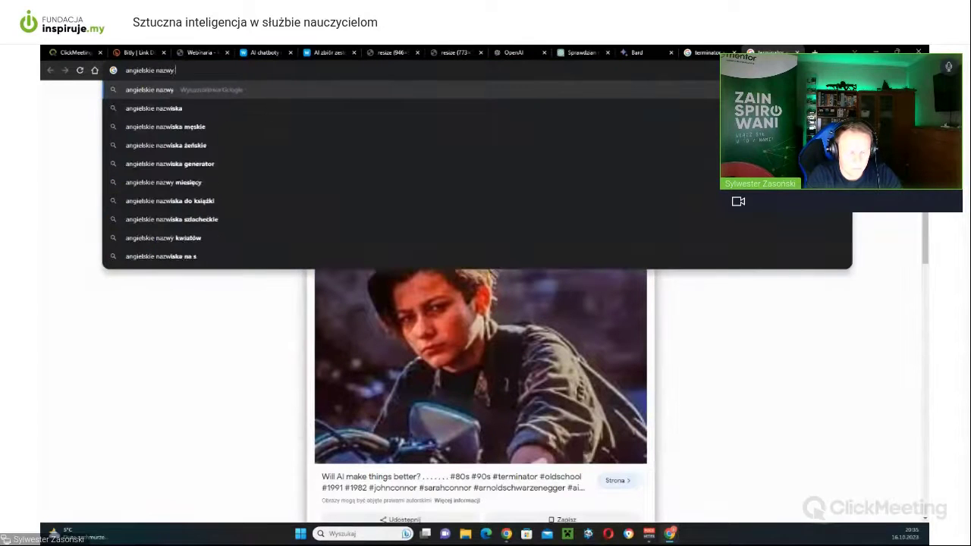
pyautogui.write(' budynków')
pyautogui.press('Return')
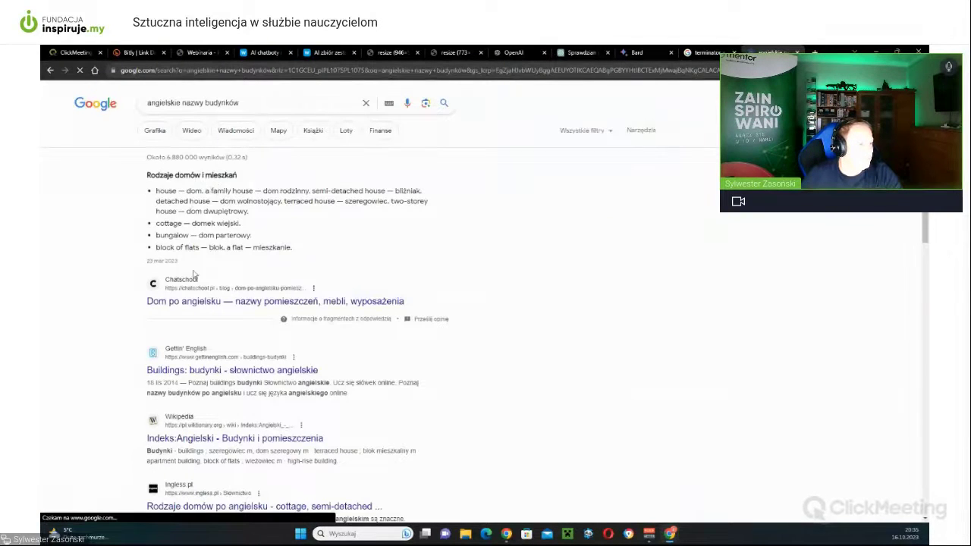
# Open the Chatschool article "Dom po angielsku" and copy its word list under "Rodzaje domów i mieszkań"
pyautogui.click(204, 305)
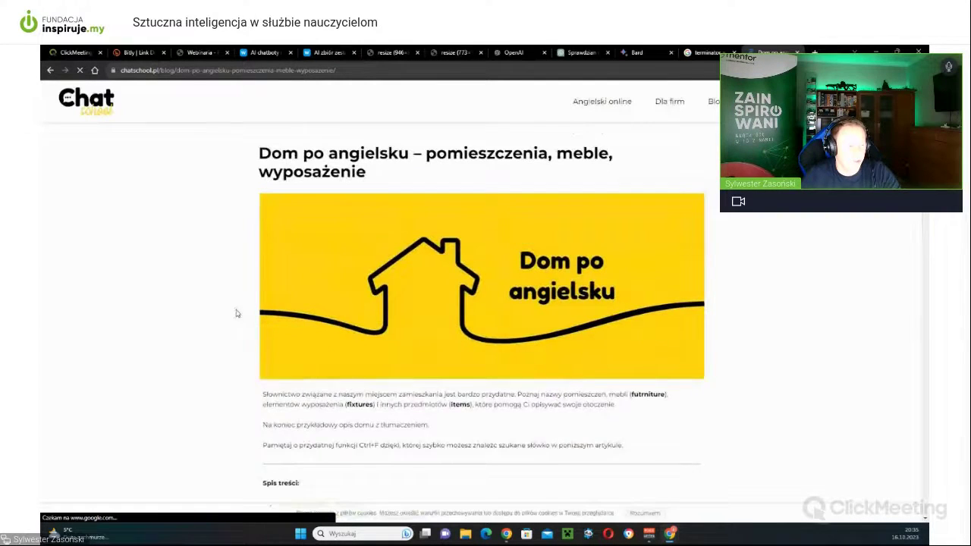
pyautogui.scroll(-4, 235, 303)
pyautogui.scroll(-3, 231, 298)
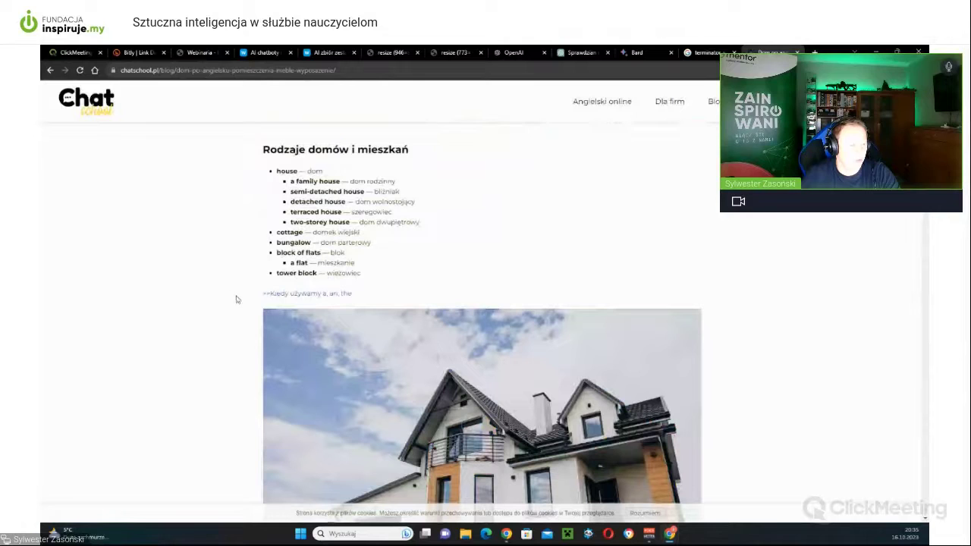
pyautogui.moveTo(360, 273); pyautogui.dragTo(267, 173)
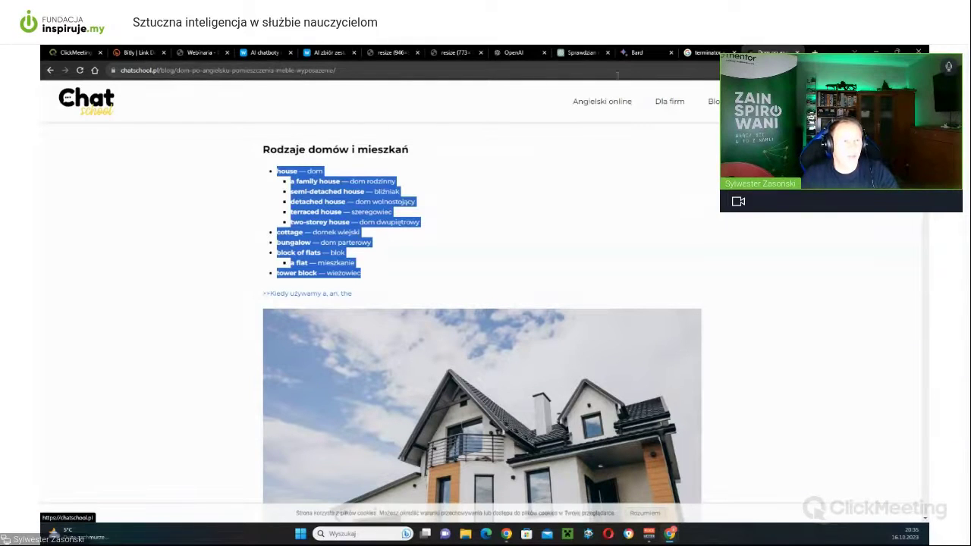
# Return to the ChatGPT conversation and paste the copied housing word list at the end of the unfinished prompt
pyautogui.click(574, 51)
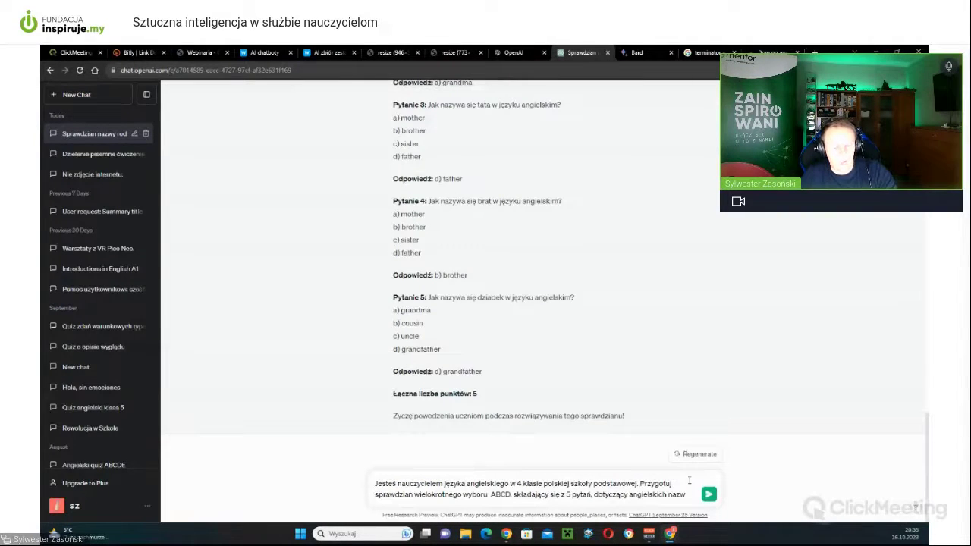
pyautogui.hotkey('ctrl', 'v')
pyautogui.scroll(3, 493, 473)
pyautogui.scroll(5, 493, 473)
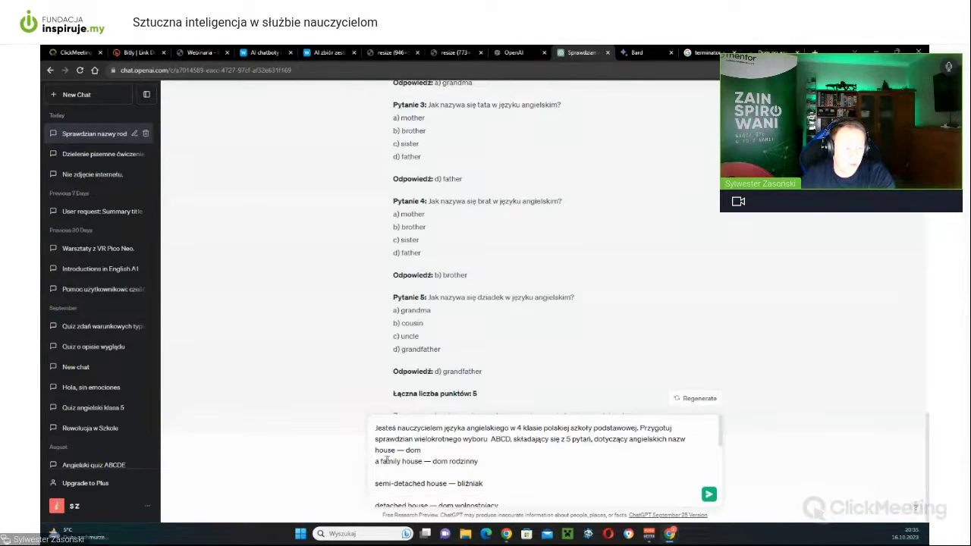
# Remove the blank lines between the pasted vocabulary entries, from "a family house" down to "tower block"
pyautogui.click(386, 472)
pyautogui.press('BackSpace')
pyautogui.click(388, 485)
pyautogui.press('BackSpace')
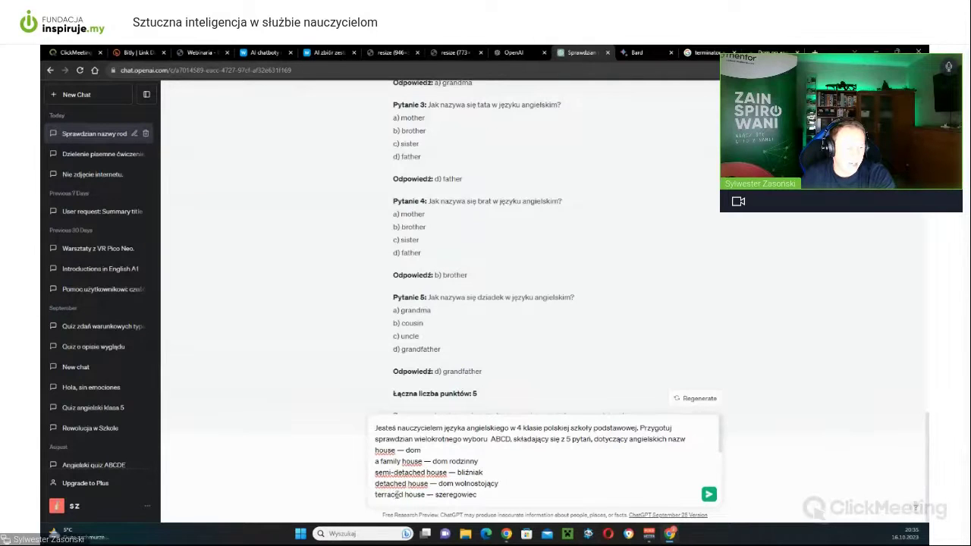
pyautogui.scroll(-2, 395, 485)
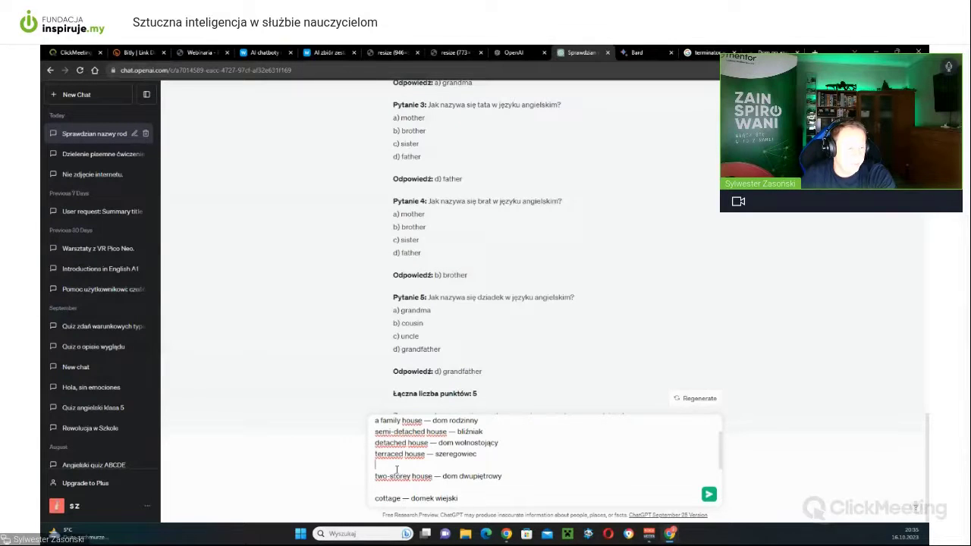
pyautogui.press('BackSpace')
pyautogui.press('BackSpace')
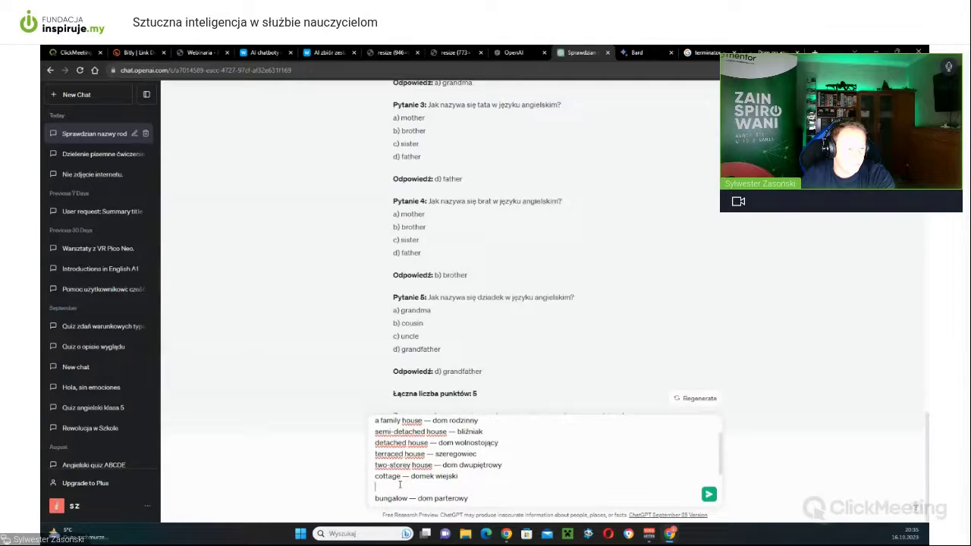
pyautogui.press('BackSpace')
pyautogui.scroll(-2, 400, 484)
pyautogui.click(398, 453)
pyautogui.press('BackSpace')
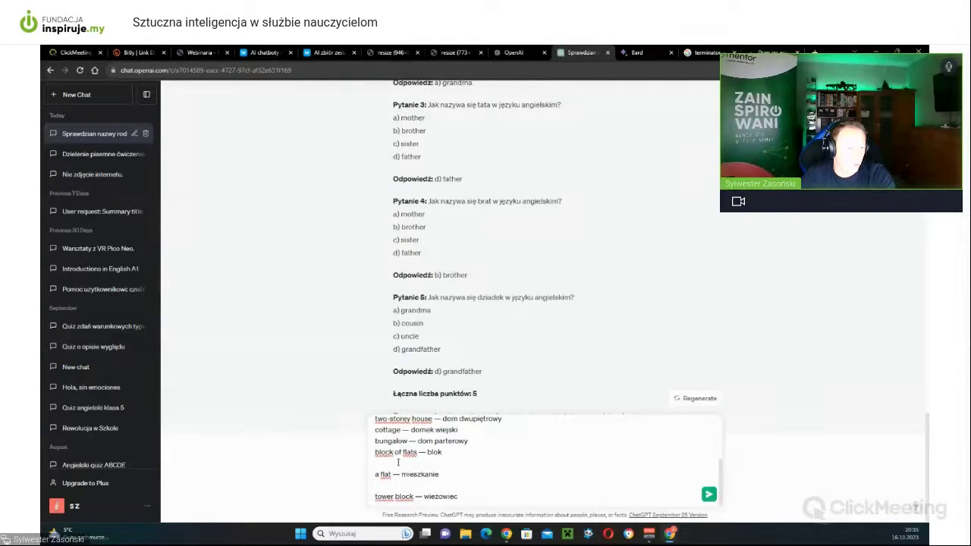
pyautogui.click(398, 462)
pyautogui.press('BackSpace')
pyautogui.click(400, 482)
pyautogui.press('BackSpace')
# Add a colon after "nazw" in the prompt and start the word list on the line below it
pyautogui.scroll(5, 399, 482)
pyautogui.click(695, 440)
pyautogui.press('Delete')
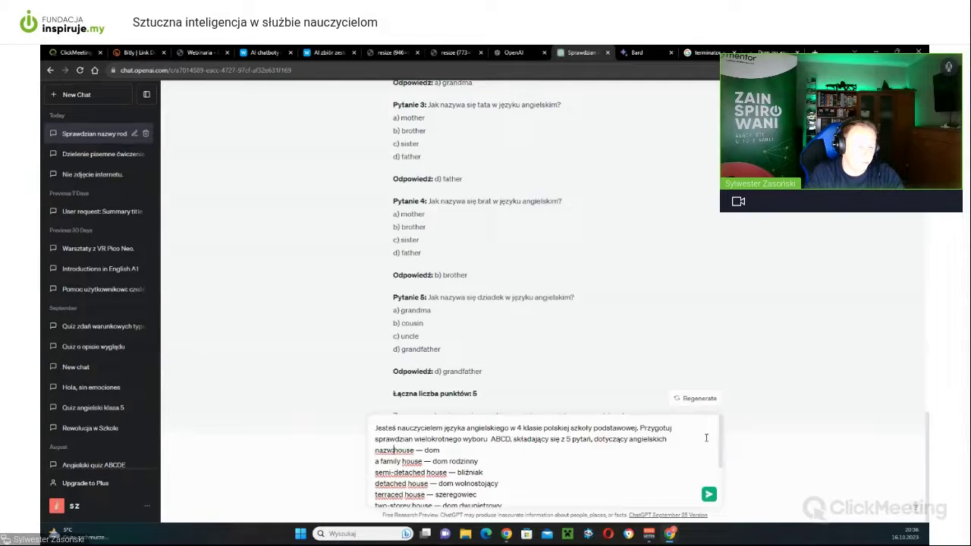
pyautogui.write(':')
pyautogui.hotkey('shift', 'Return')
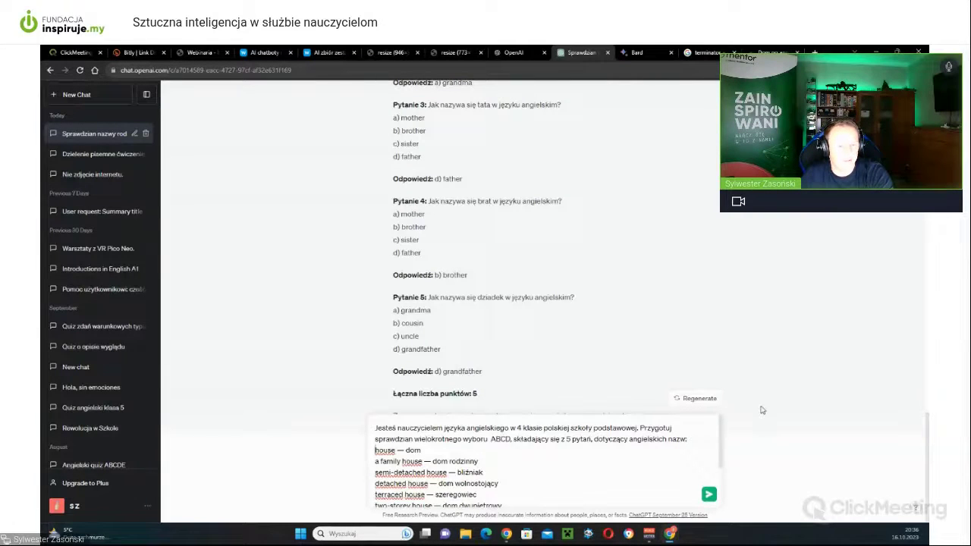
# Check the assembled prompt with its housing word list and send it to ChatGPT
pyautogui.scroll(-4, 637, 443)
pyautogui.scroll(2, 641, 449)
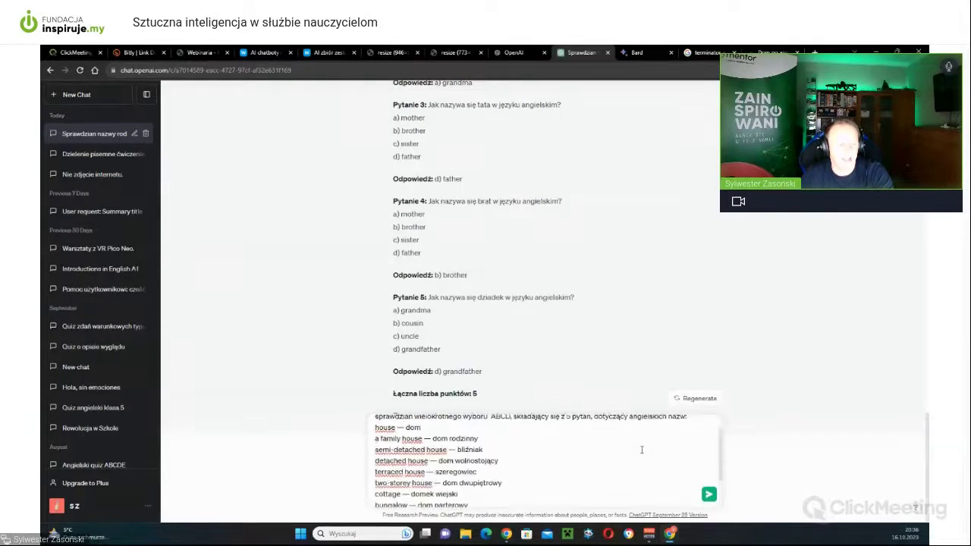
pyautogui.scroll(1, 641, 450)
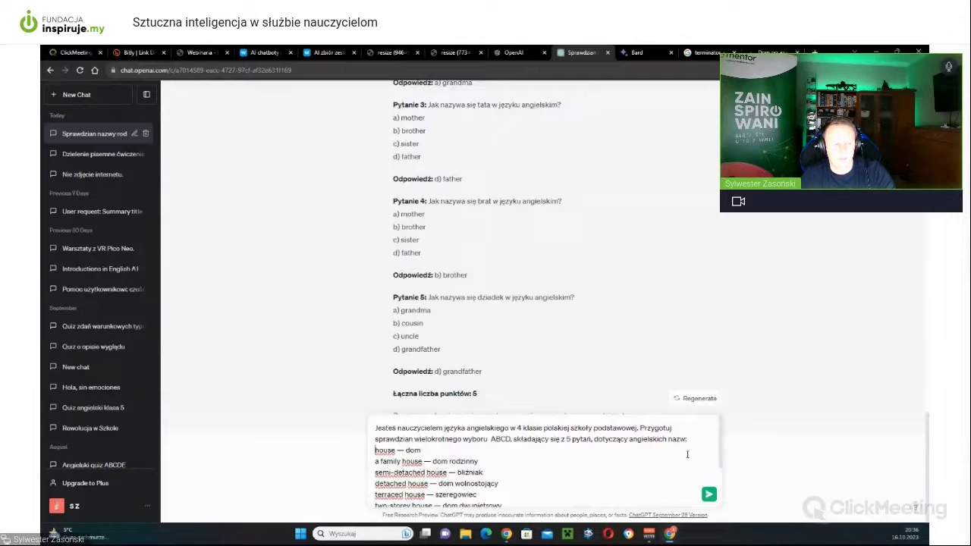
pyautogui.click(709, 495)
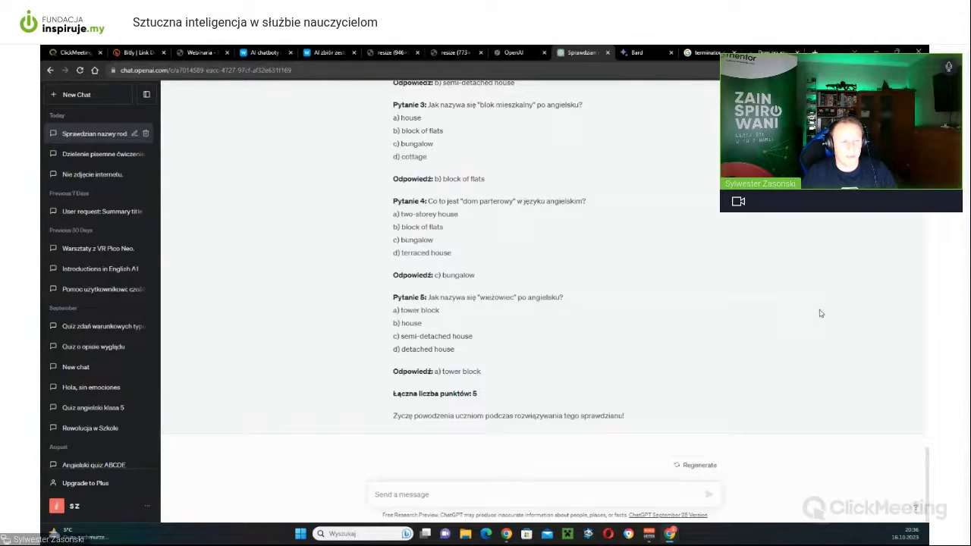
# Compare the new housing vocabulary test with the earlier family tests and prompts in the conversation
pyautogui.scroll(10, 662, 320)
pyautogui.scroll(3, 662, 320)
pyautogui.scroll(-2, 659, 320)
pyautogui.scroll(3, 654, 321)
pyautogui.scroll(-10, 654, 320)
pyautogui.scroll(6, 655, 320)
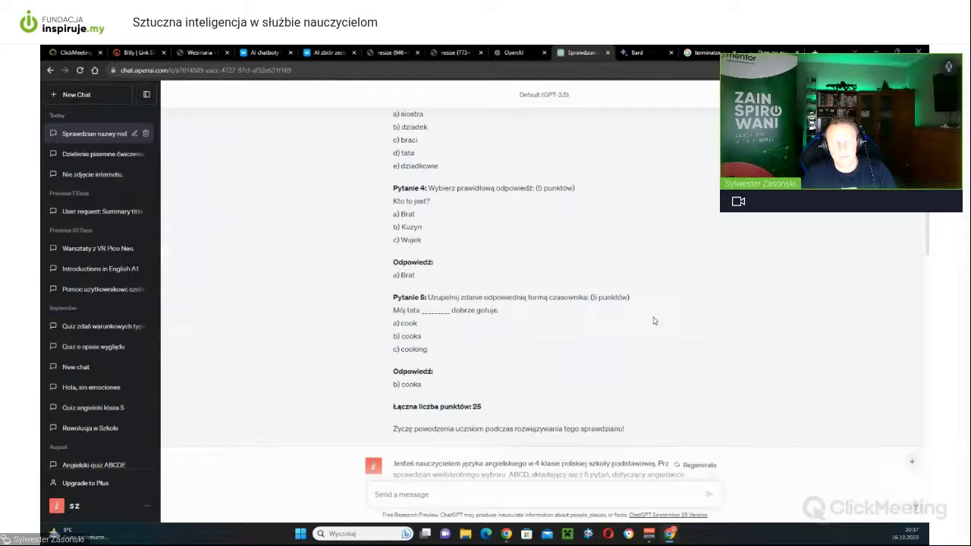
pyautogui.scroll(-15, 651, 319)
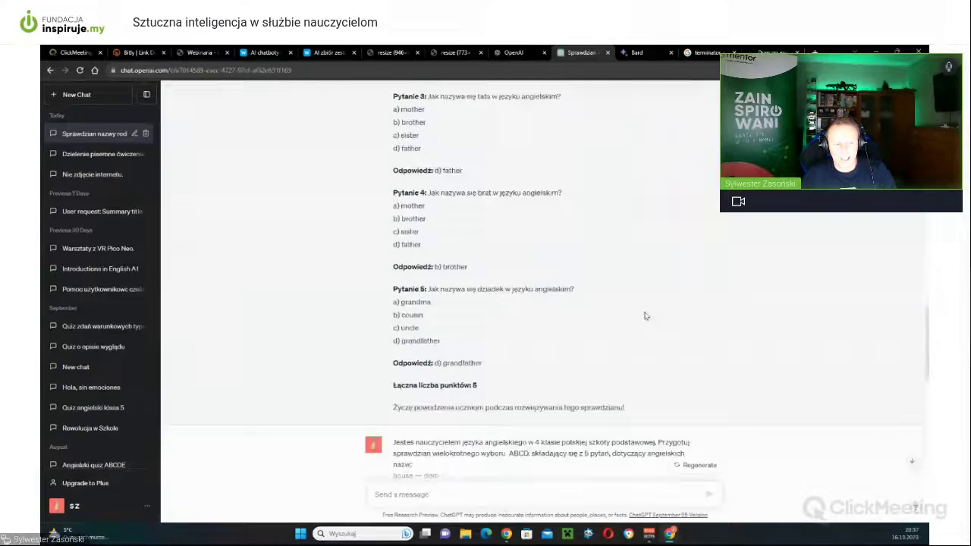
pyautogui.scroll(-3, 639, 315)
# Write the follow-up message "napisz mi teraz krótki tekst opisujący miasto z wykorzystaniem powyższych słów"
pyautogui.click(622, 494)
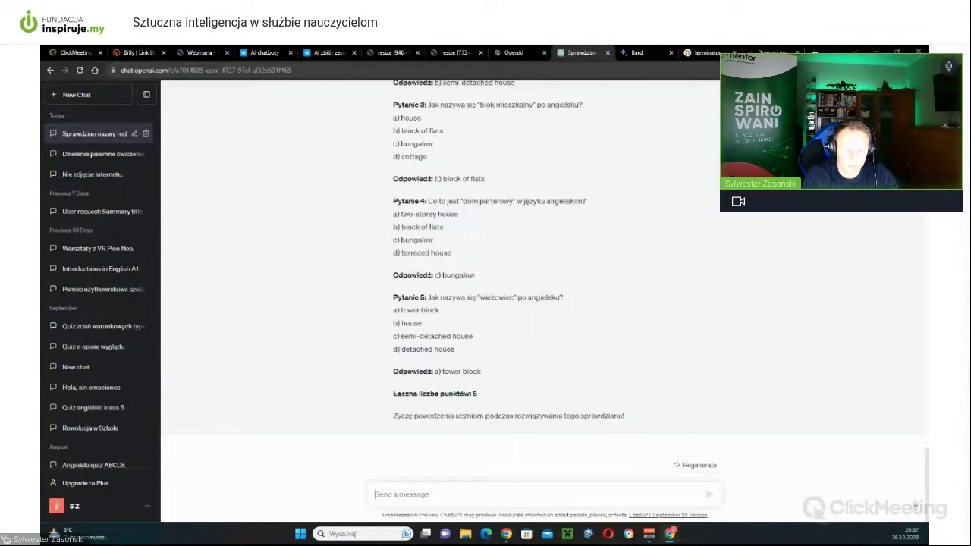
pyautogui.write('n')
pyautogui.press('BackSpace')
pyautogui.write('nap')
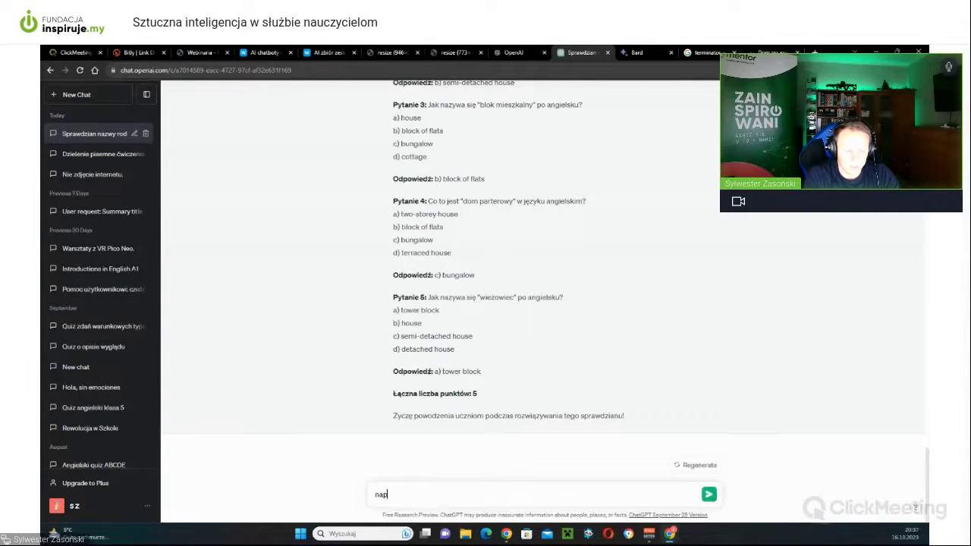
pyautogui.write('isz mi teraz ')
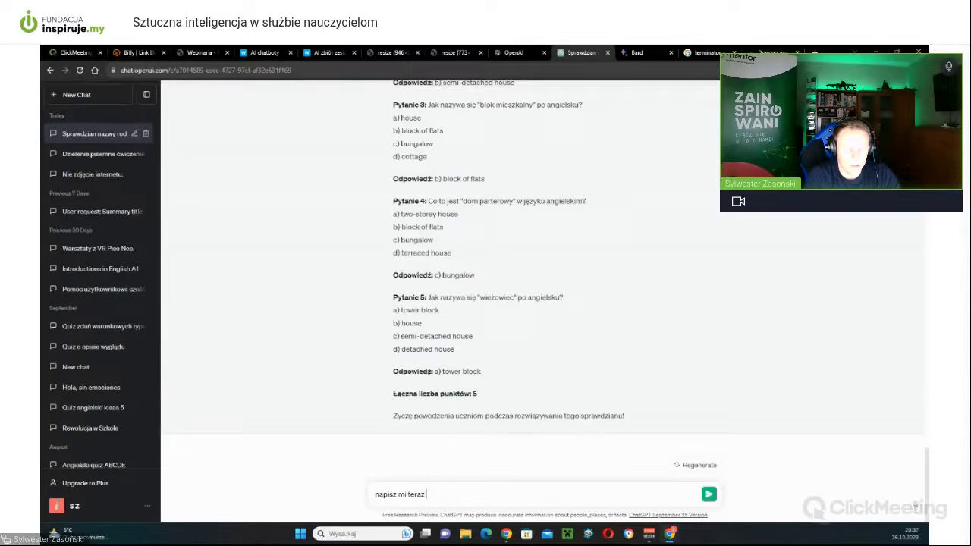
pyautogui.write('krótki')
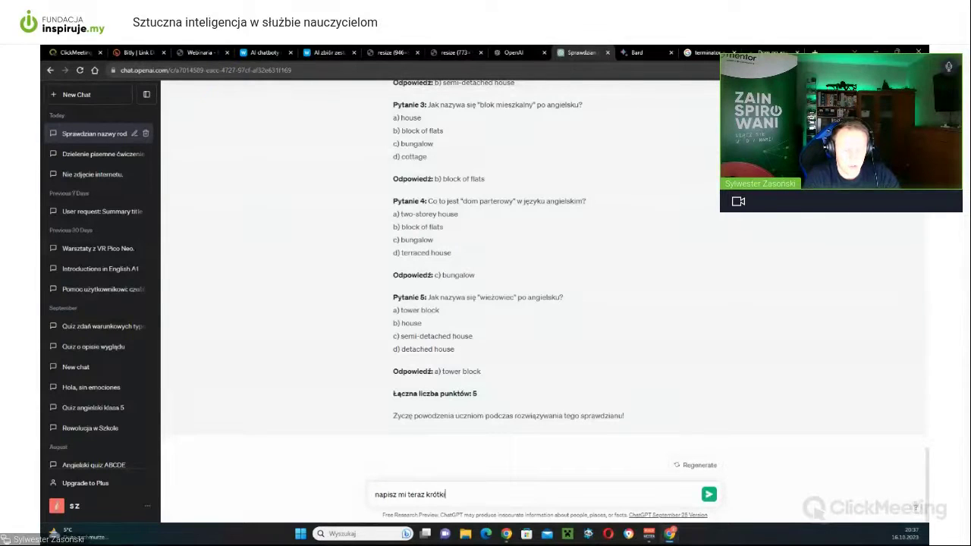
pyautogui.write(' tekst')
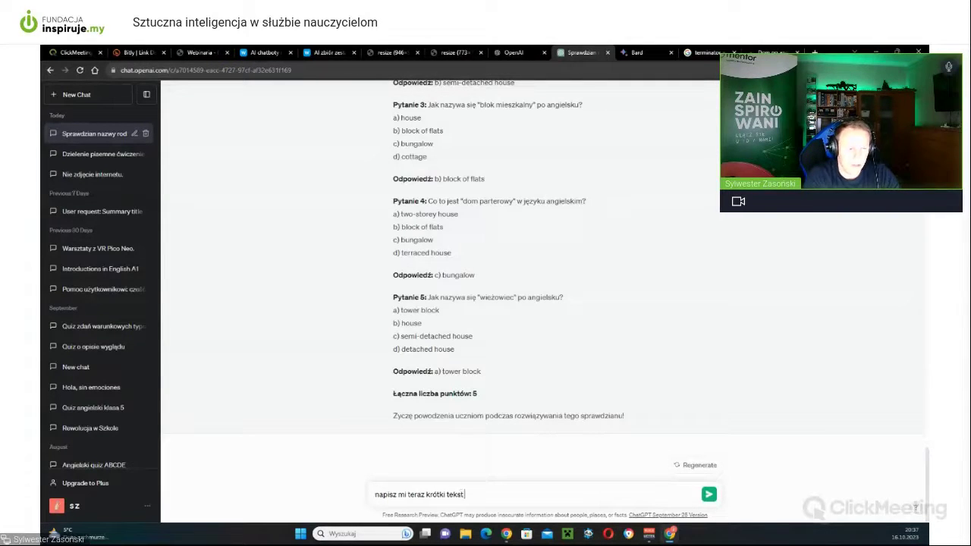
pyautogui.write(' o')
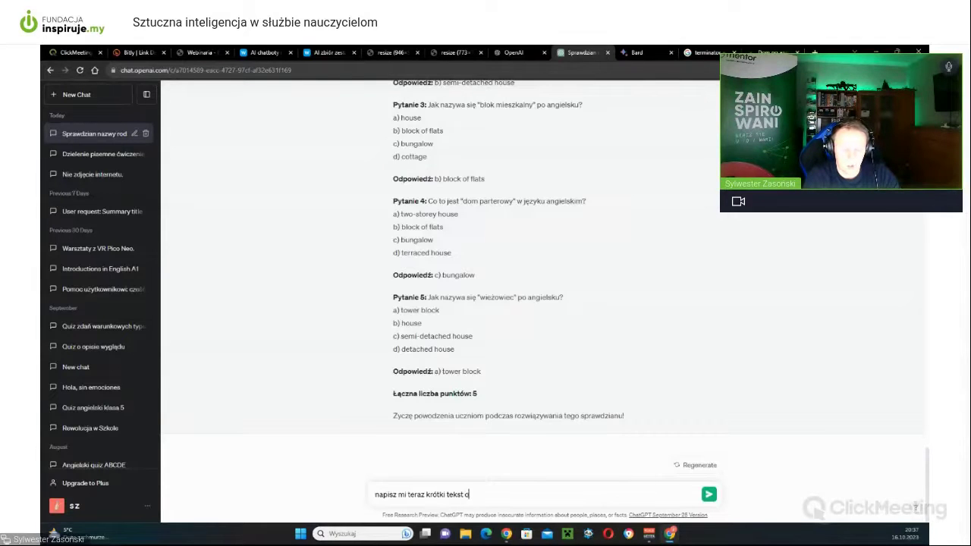
pyautogui.write('pisujący')
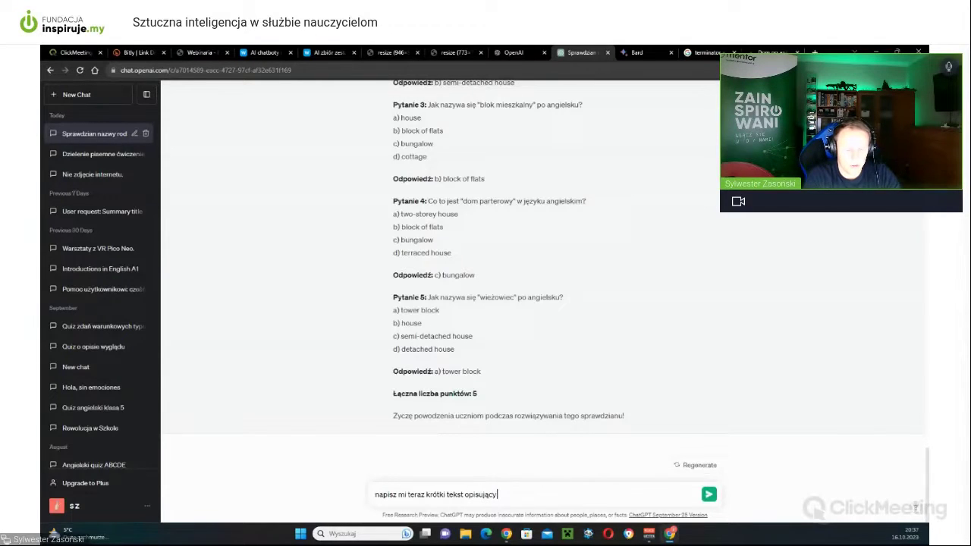
pyautogui.write(' miasto z wykorzystaniem ')
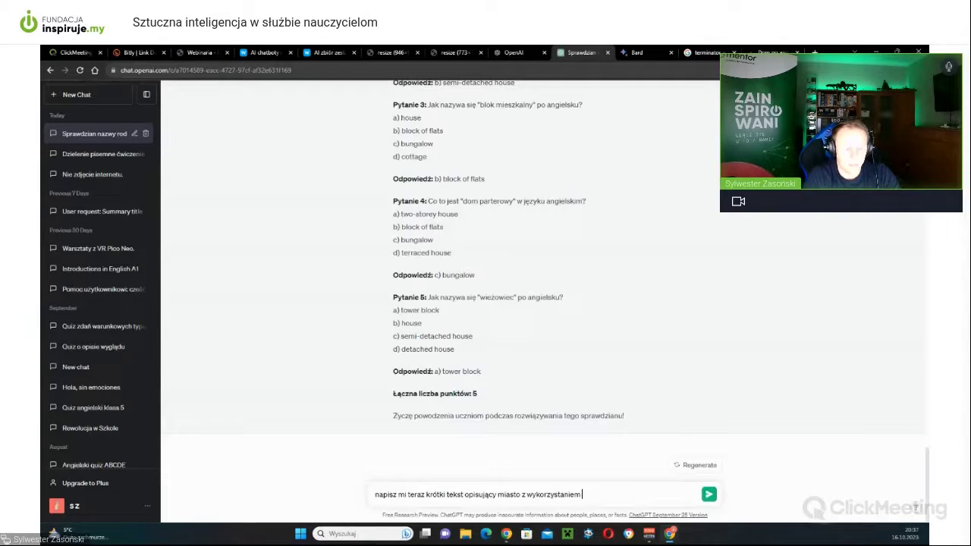
pyautogui.write('powy')
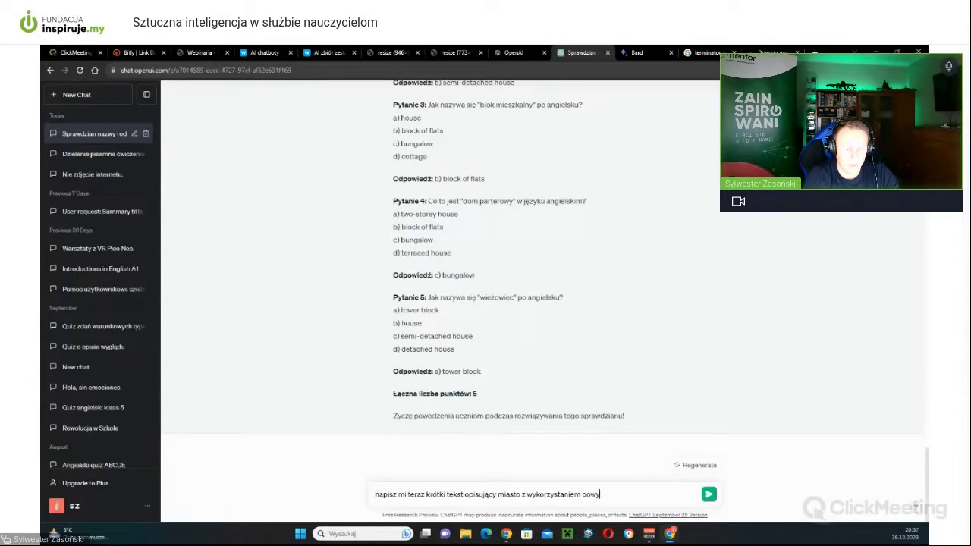
pyautogui.write('ższych słów')
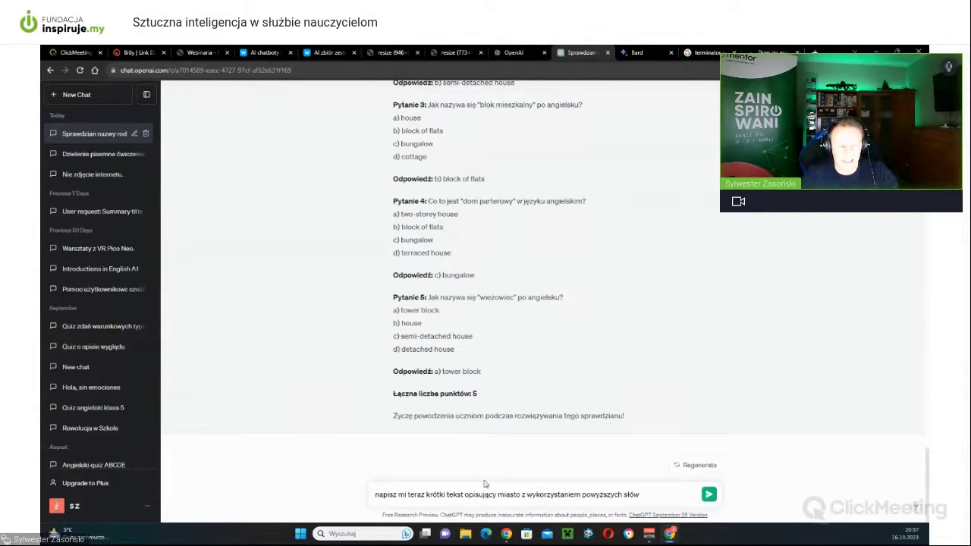
# Insert "w języku angielskim" after "tekst" in the follow-up message and send it
pyautogui.click(463, 494)
pyautogui.write('w język')
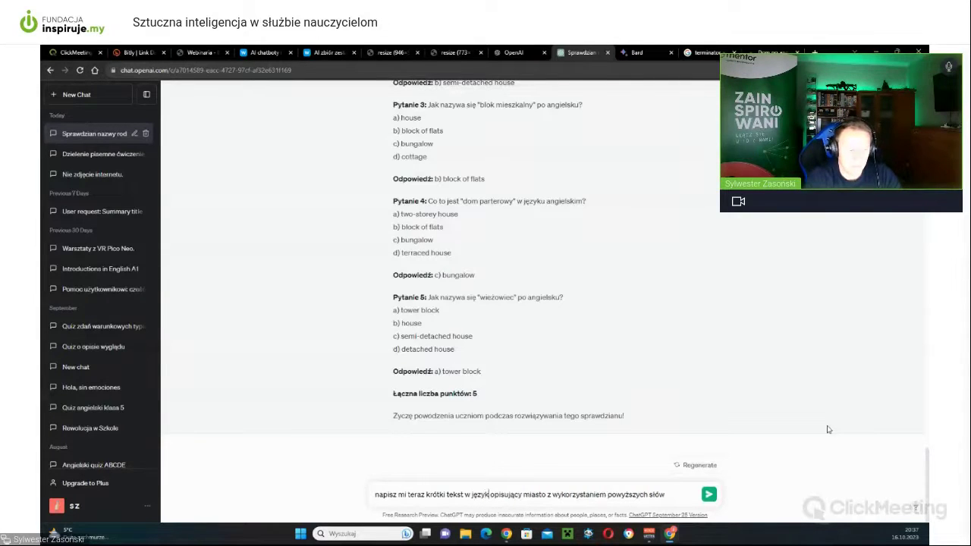
pyautogui.write('u angielskim')
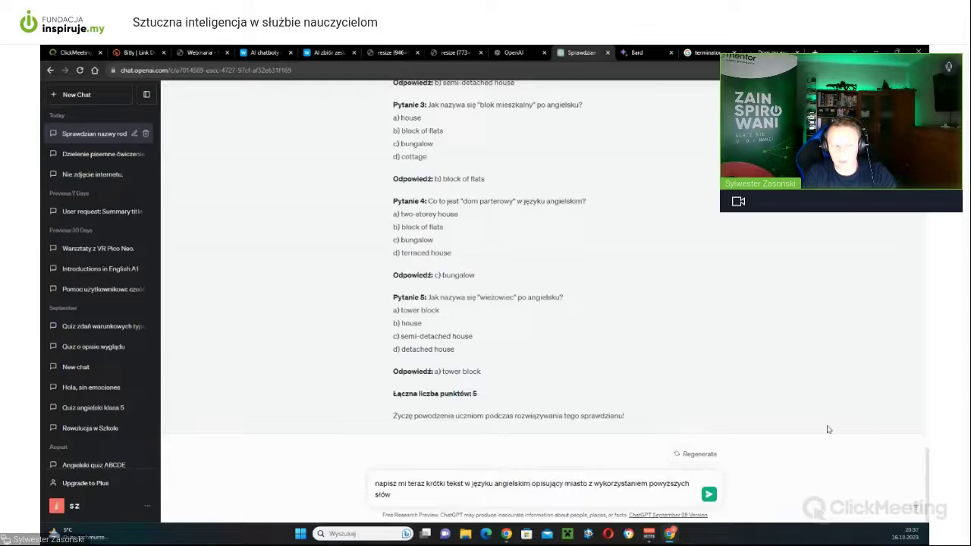
pyautogui.press('Return')
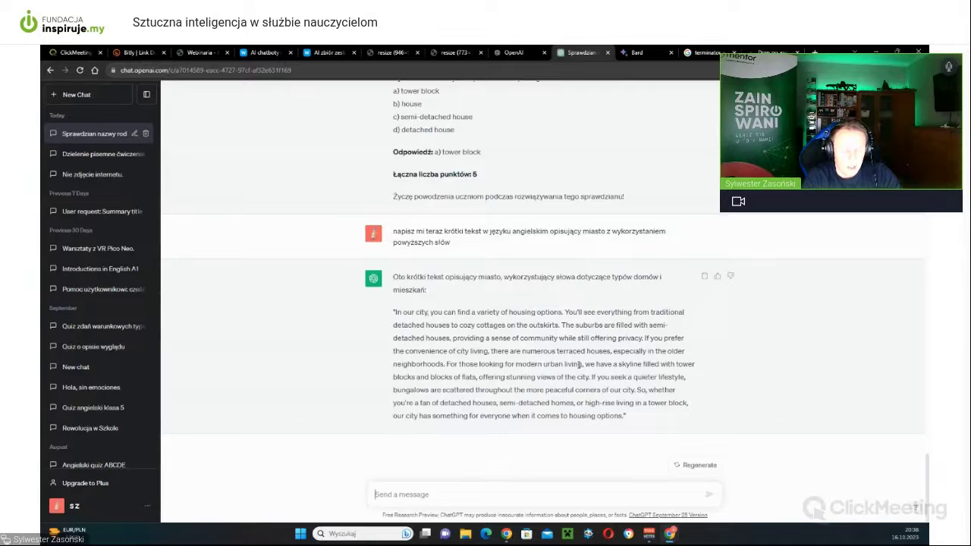
# Send the follow-up message "Zrób z tego ćwiczenie z uzupełnianiem luk, ma ich być 5"
pyautogui.write('Z')
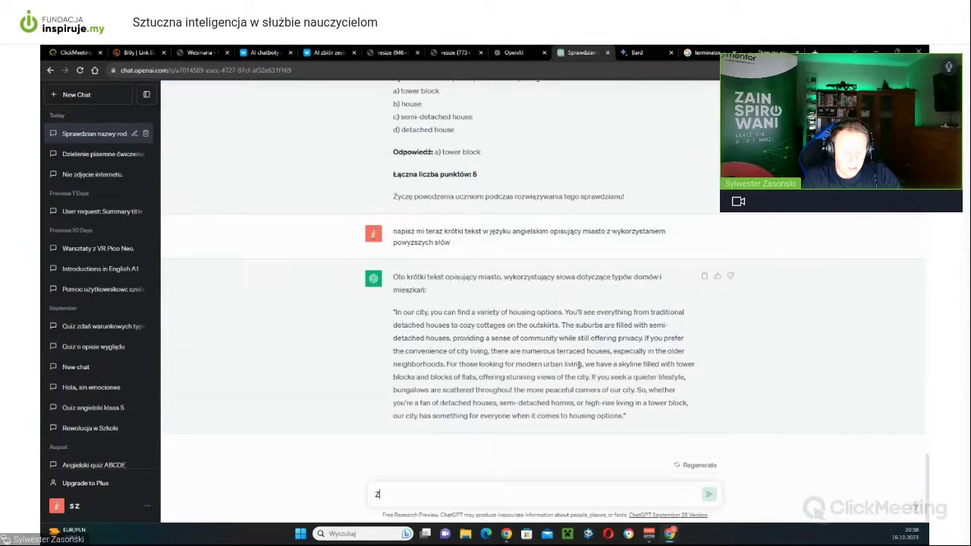
pyautogui.write('rób z te')
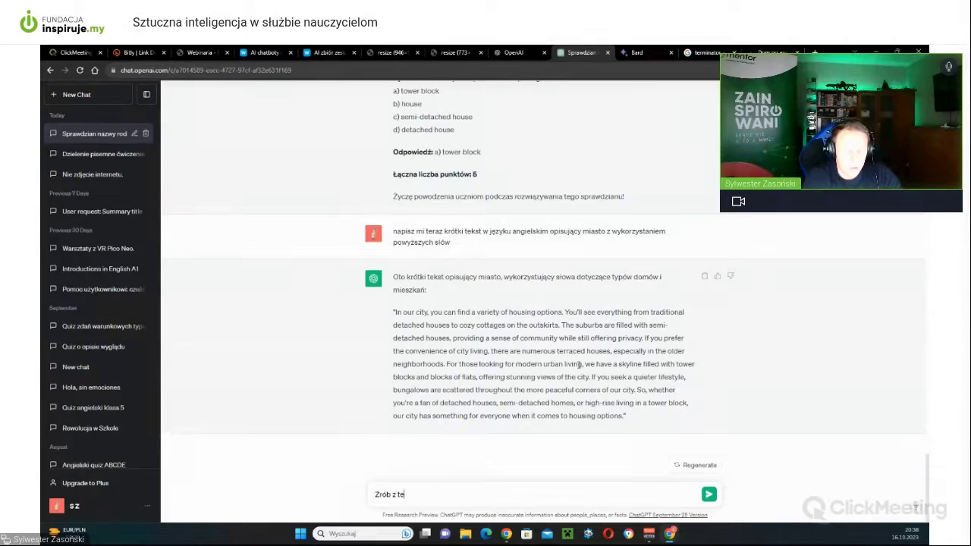
pyautogui.write('go ćwicze')
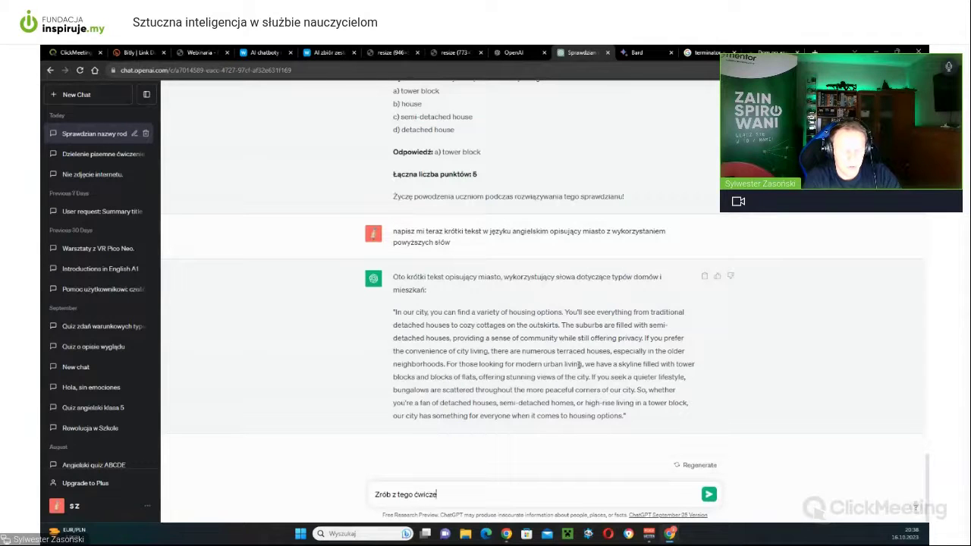
pyautogui.write('nie z uzupe')
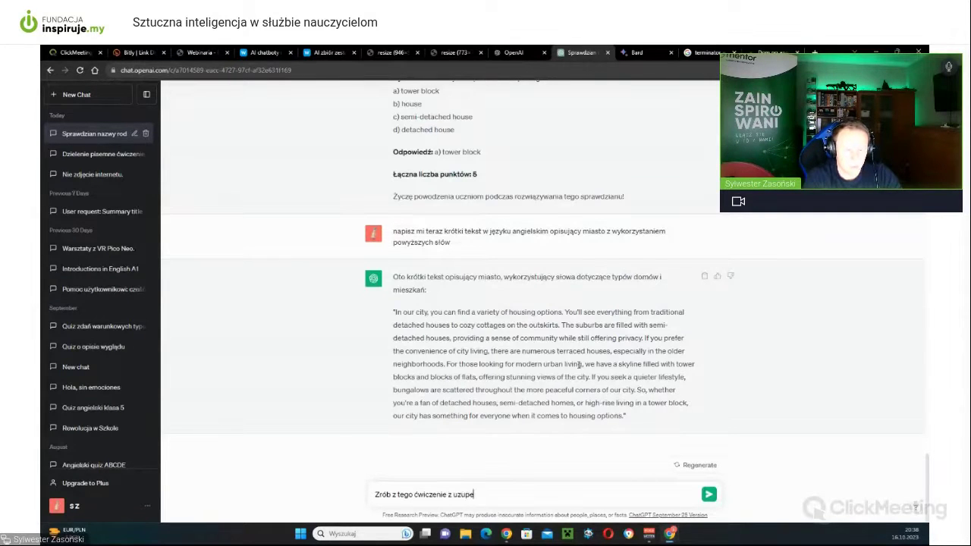
pyautogui.write('łnianiem luk')
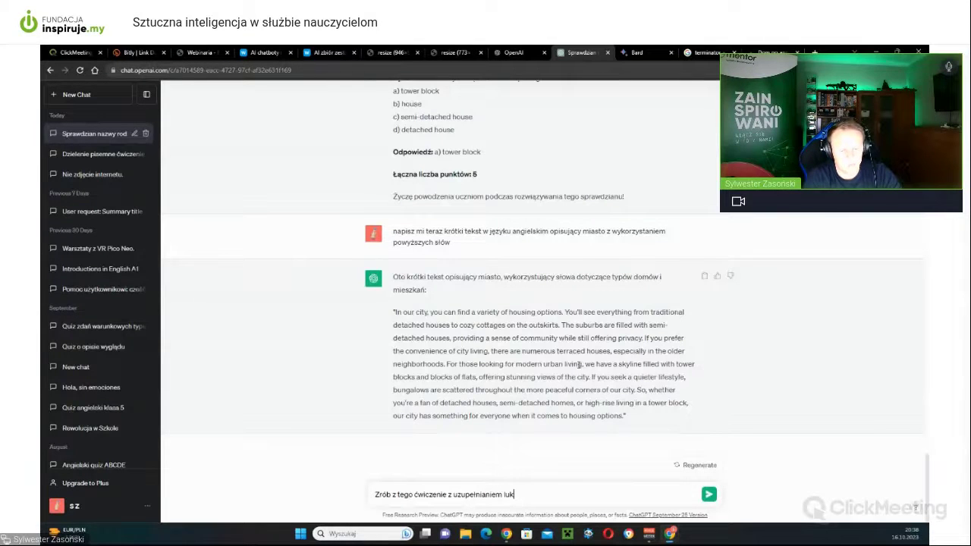
pyautogui.write(', ma i')
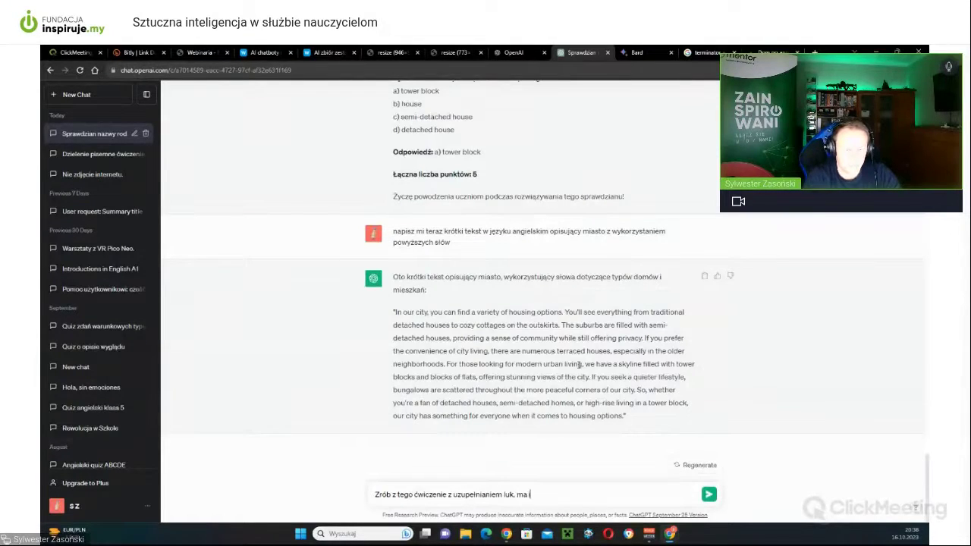
pyautogui.write('ch być 5')
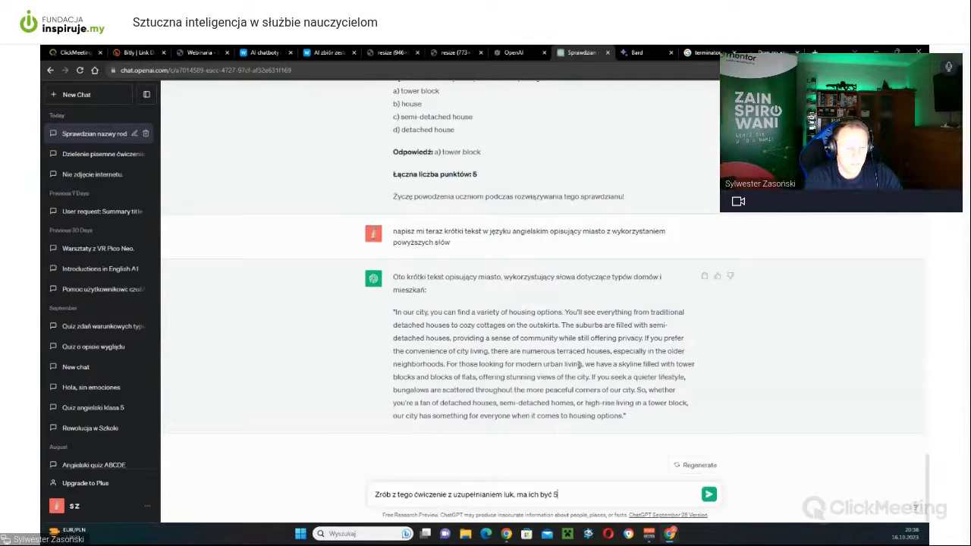
pyautogui.press('Return')
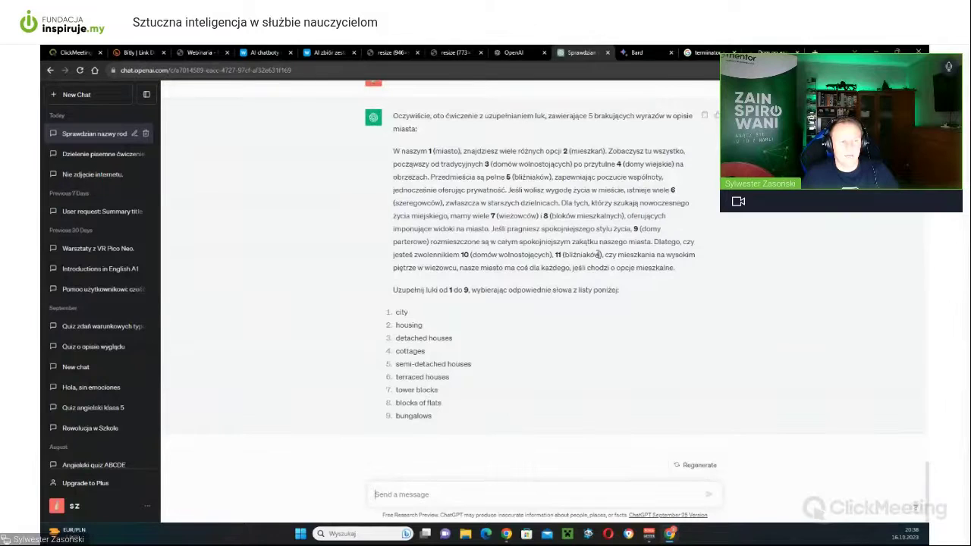
# Ask for the gap-fill exercise in English by sending "ale po angielsku"
pyautogui.write('ale')
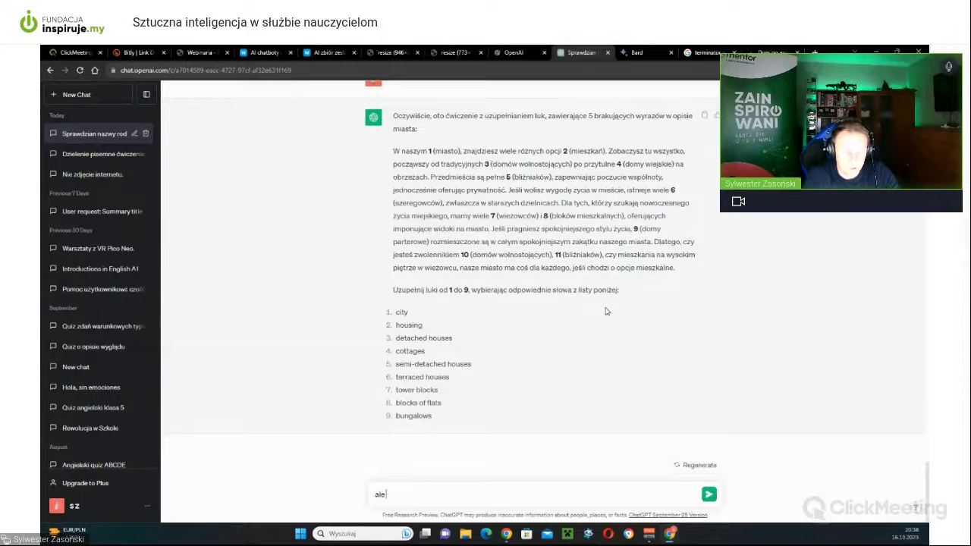
pyautogui.write(' po angielsku')
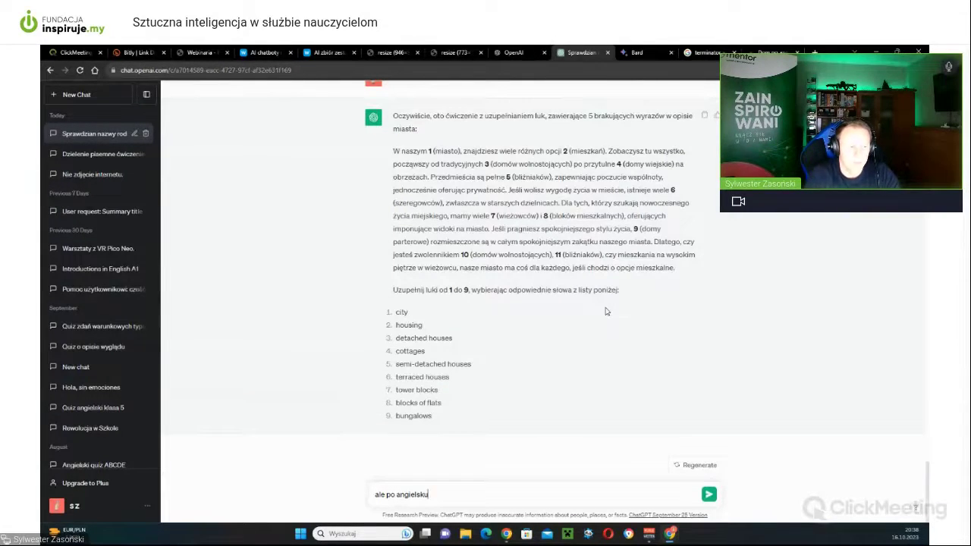
pyautogui.press('Return')
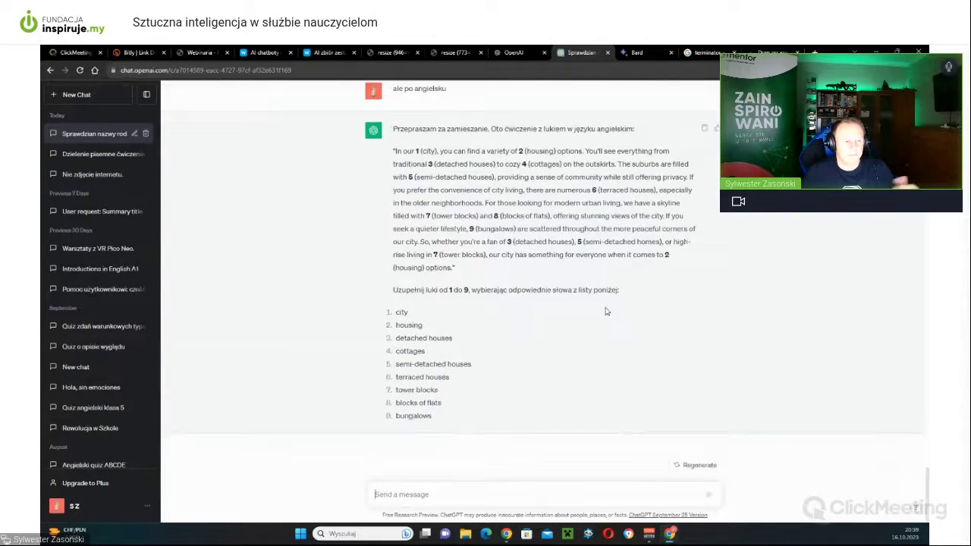
# Review the English exercise and send the correction "miało być 5 luk w tekście w języku angielskim"
pyautogui.scroll(3, 606, 311)
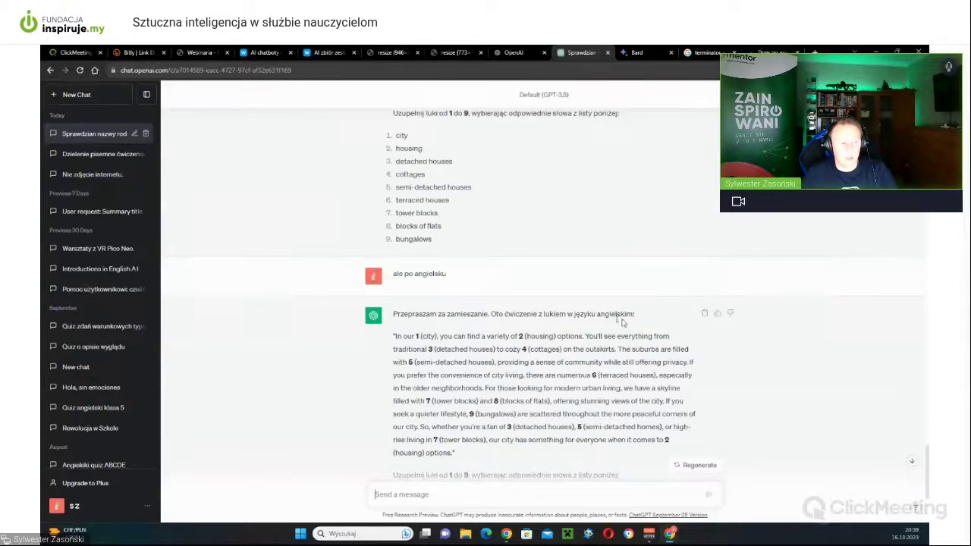
pyautogui.scroll(-3, 609, 354)
pyautogui.write('m')
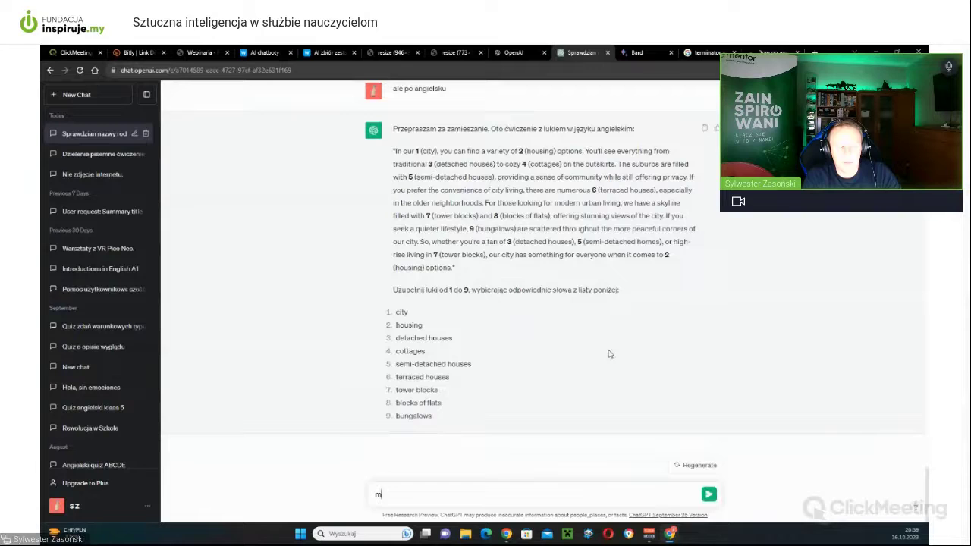
pyautogui.write('iało by')
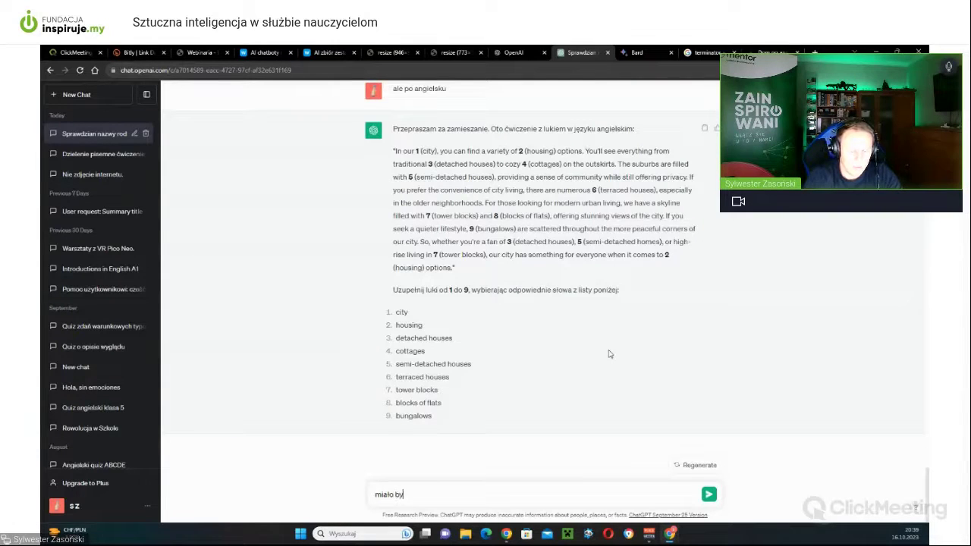
pyautogui.write('ć 5 lu')
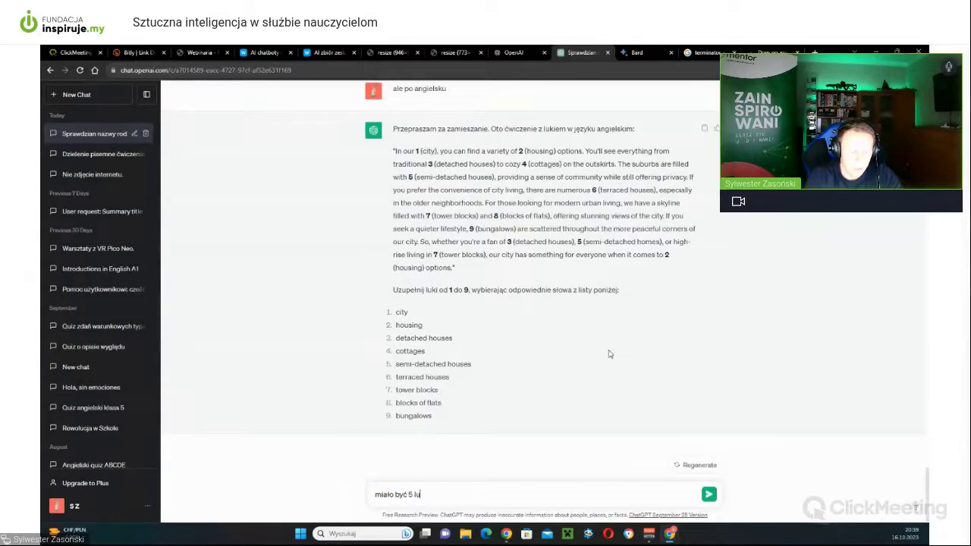
pyautogui.write('k w tekście ')
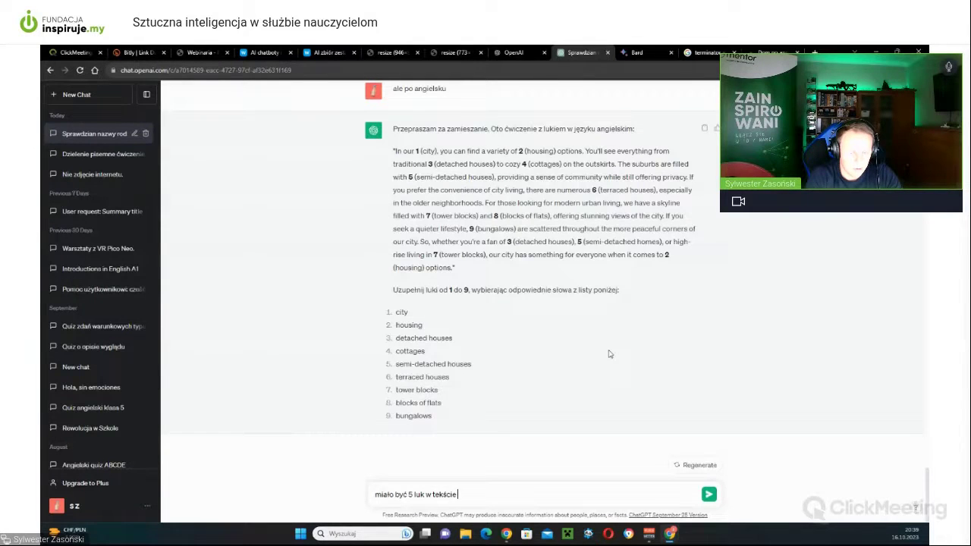
pyautogui.write('w je')
pyautogui.write('zyku ang')
pyautogui.write('ielskim')
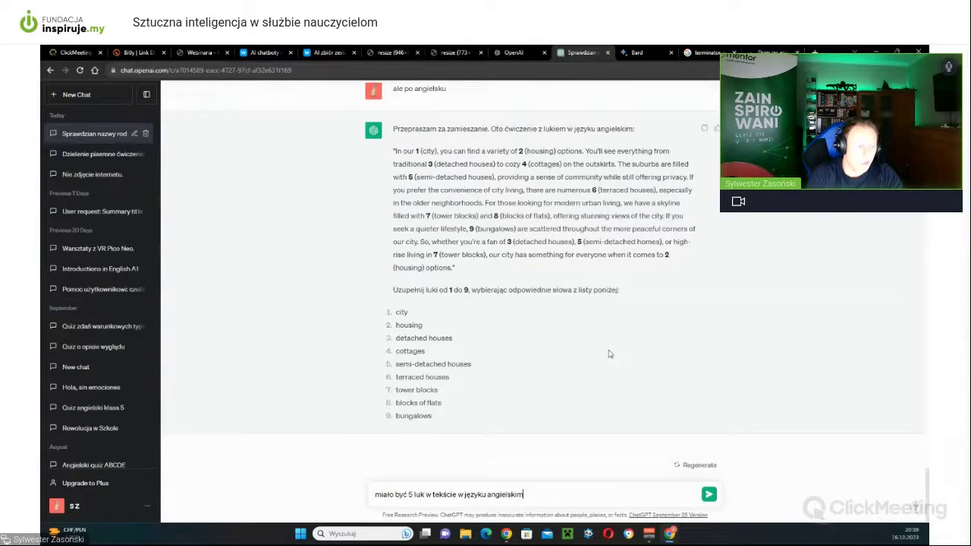
pyautogui.press('Return')
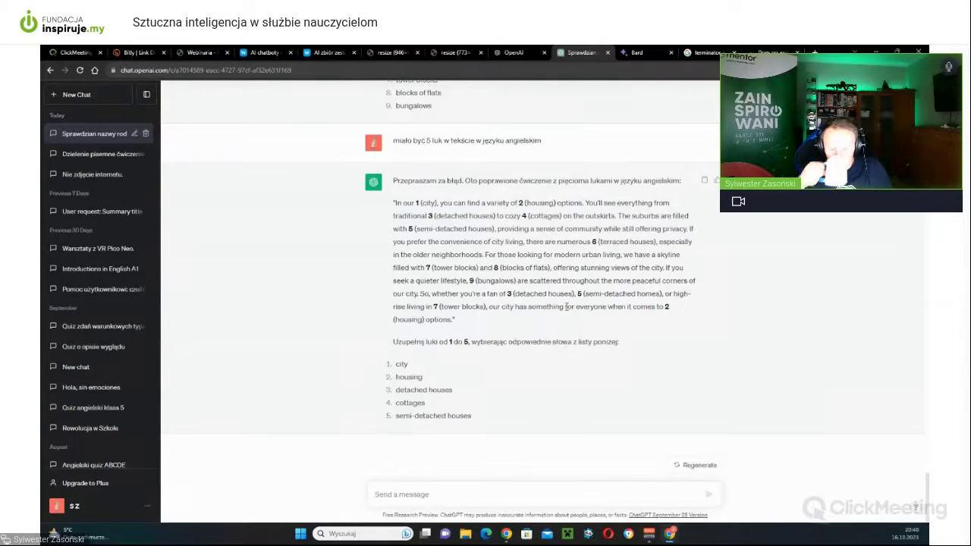
# Copy the housing word list, from "house — dom" to "tower block — wieżowiec", out of the earlier test prompt
pyautogui.scroll(10, 566, 306)
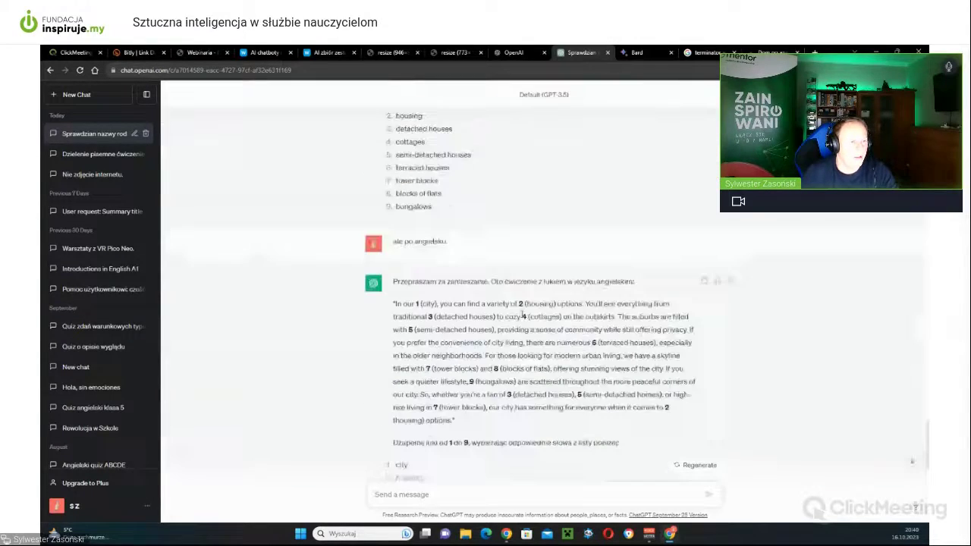
pyautogui.scroll(15, 514, 332)
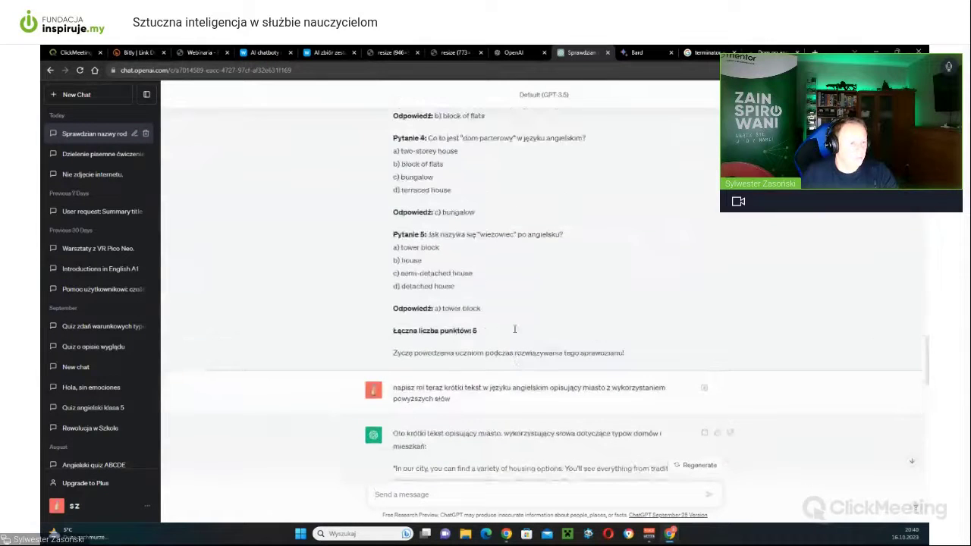
pyautogui.scroll(2, 514, 332)
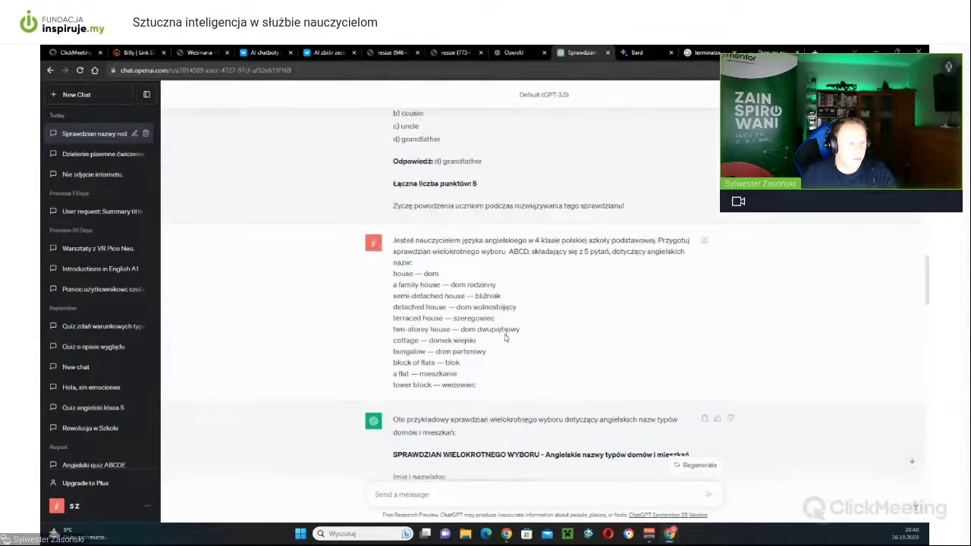
pyautogui.moveTo(473, 381); pyautogui.dragTo(392, 280)
pyautogui.hotkey('ctrl', 'c')
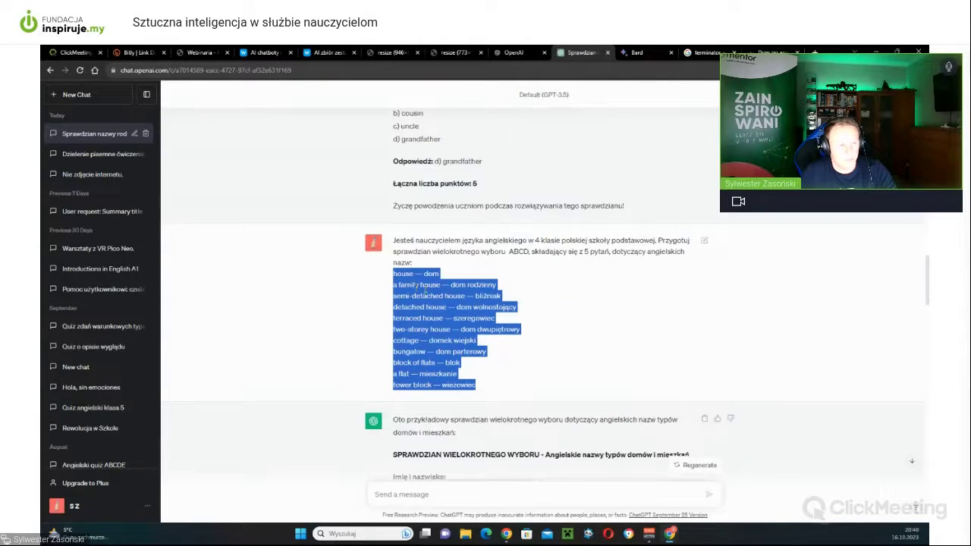
# Begin a new message at the end of the conversation with "Napisz tekst z lukami"
pyautogui.scroll(-20, 556, 361)
pyautogui.scroll(-3, 556, 362)
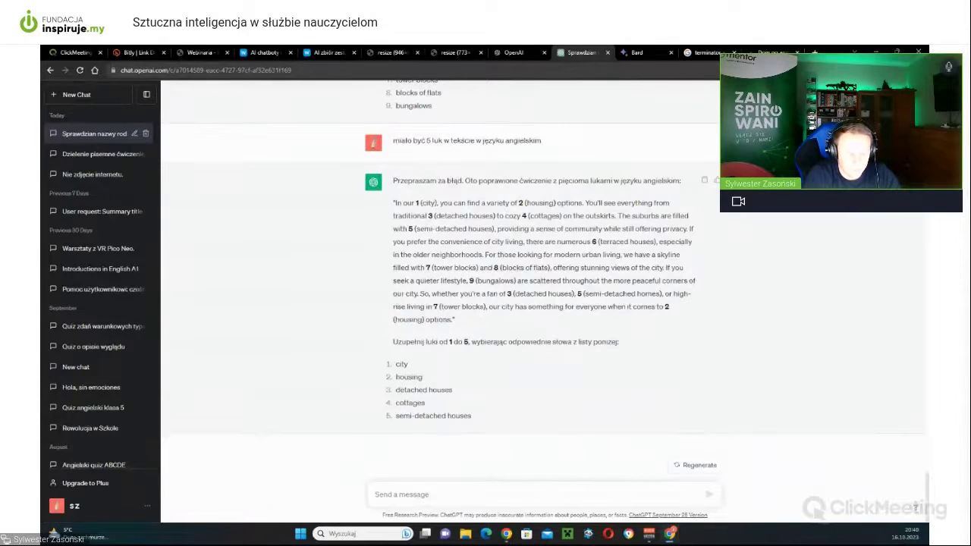
pyautogui.write('Napi')
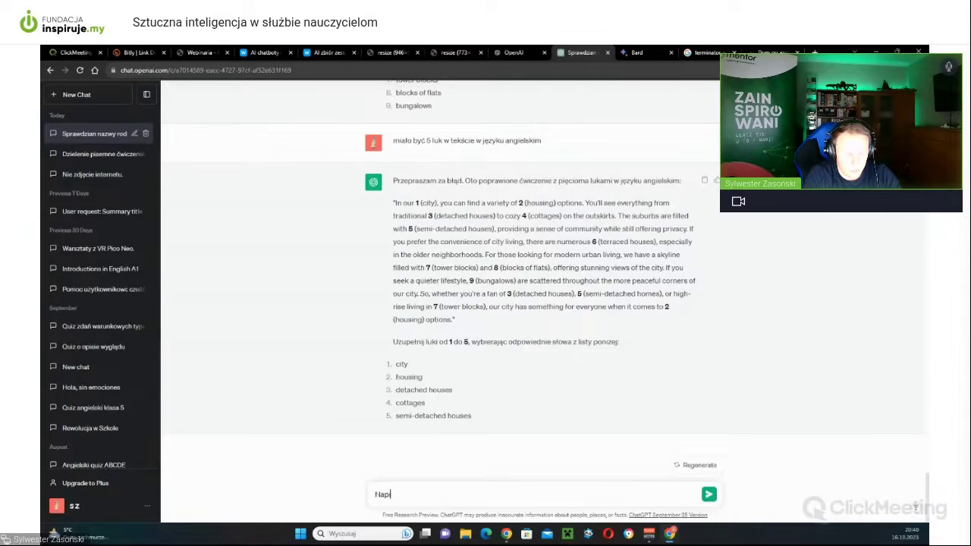
pyautogui.write('sz')
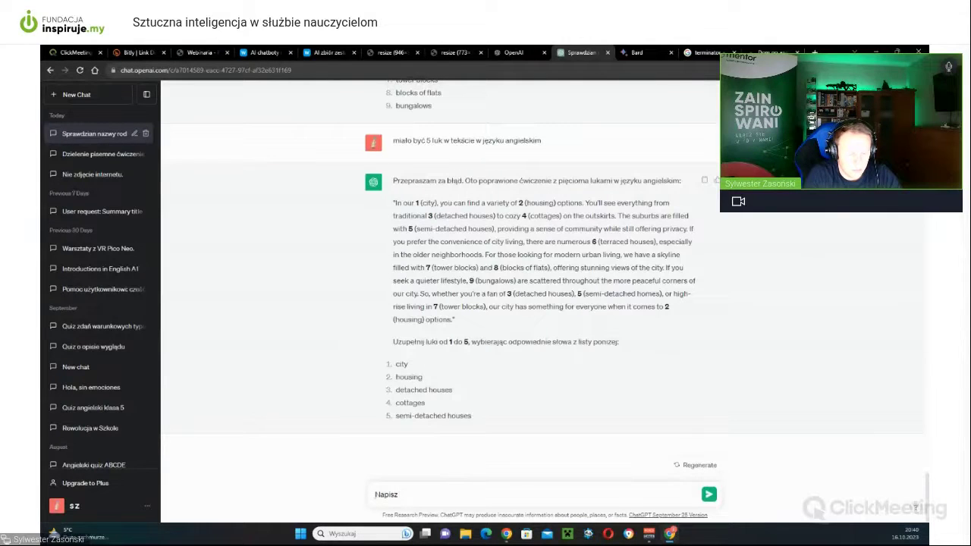
pyautogui.write(' tekst')
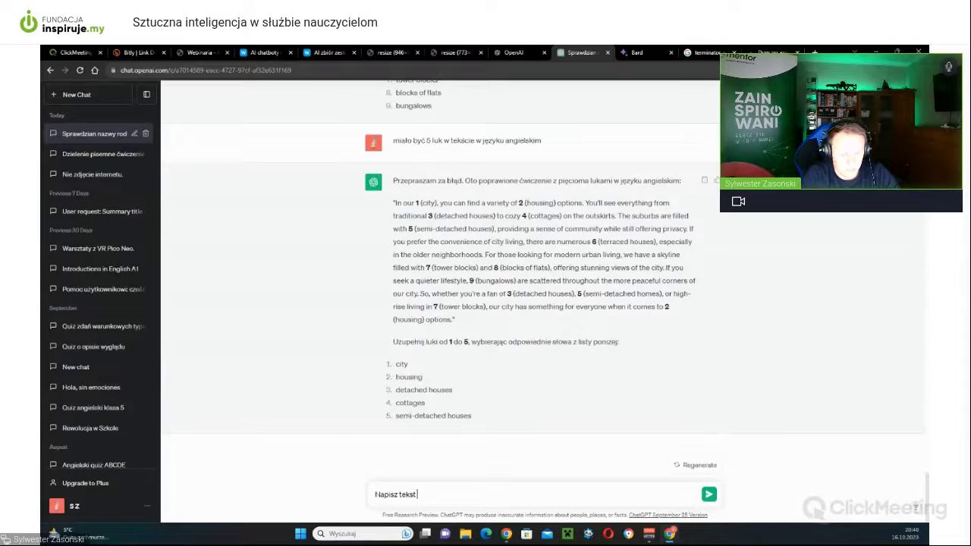
pyautogui.write(' z lukami')
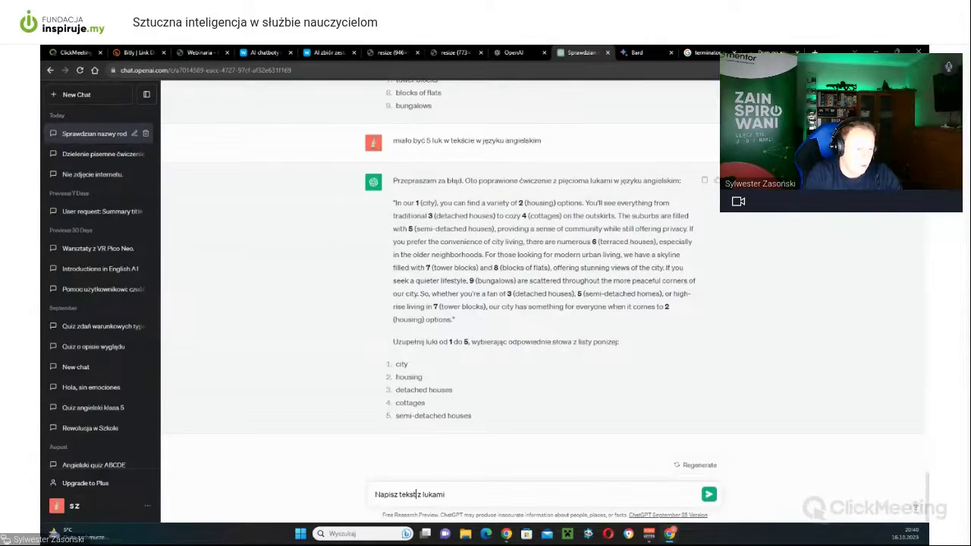
# Replace the word "tekst" with "ćwiczenie" in the drafted message
pyautogui.click(419, 494)
pyautogui.press('BackSpace')
pyautogui.press('BackSpace')
pyautogui.press('BackSpace')
pyautogui.press('BackSpace')
pyautogui.press('BackSpace')
pyautogui.press('BackSpace')
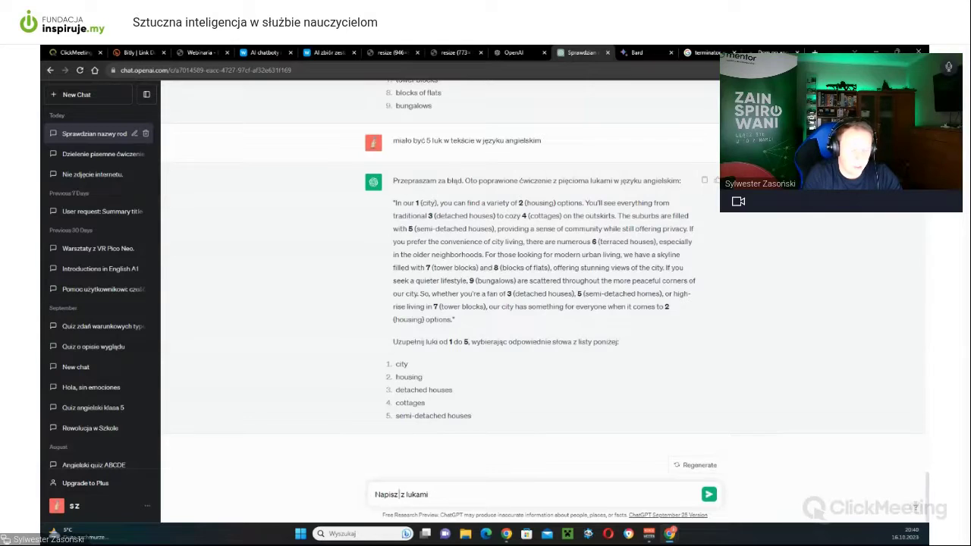
pyautogui.write('ćwiczenie')
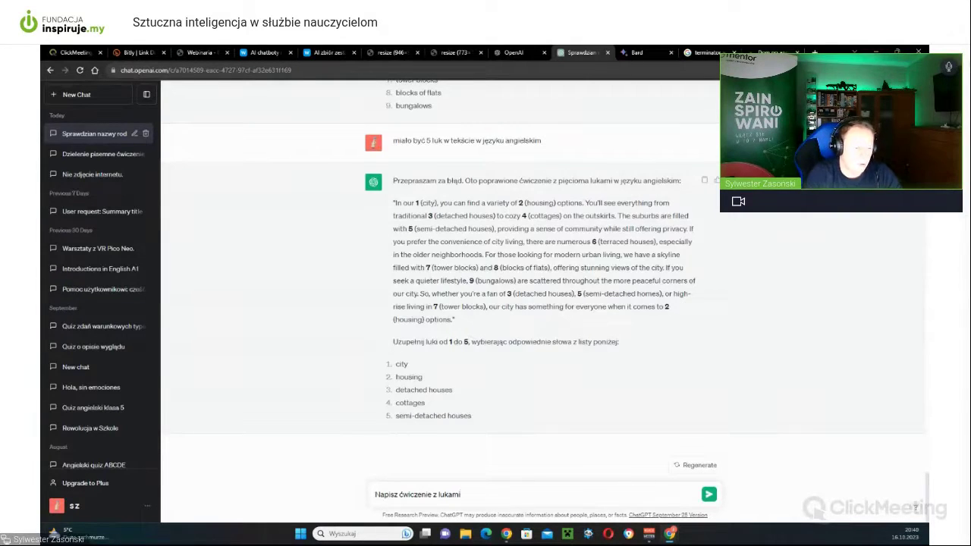
# Insert "5" before "lukami" and extend the message with "w języku angielskim wykorzystaj słownictwo:"
pyautogui.click(437, 493)
pyautogui.write('5')
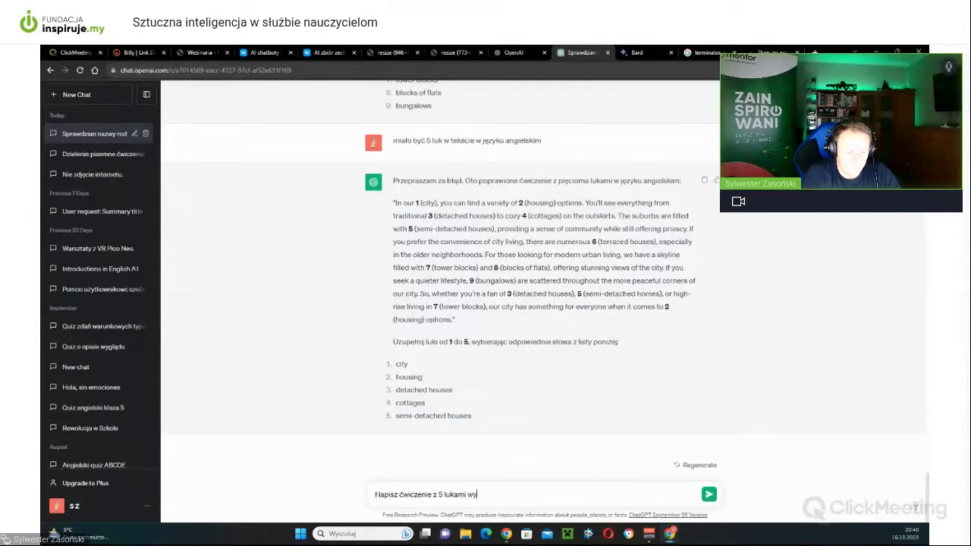
pyautogui.write('w języku angielskim')
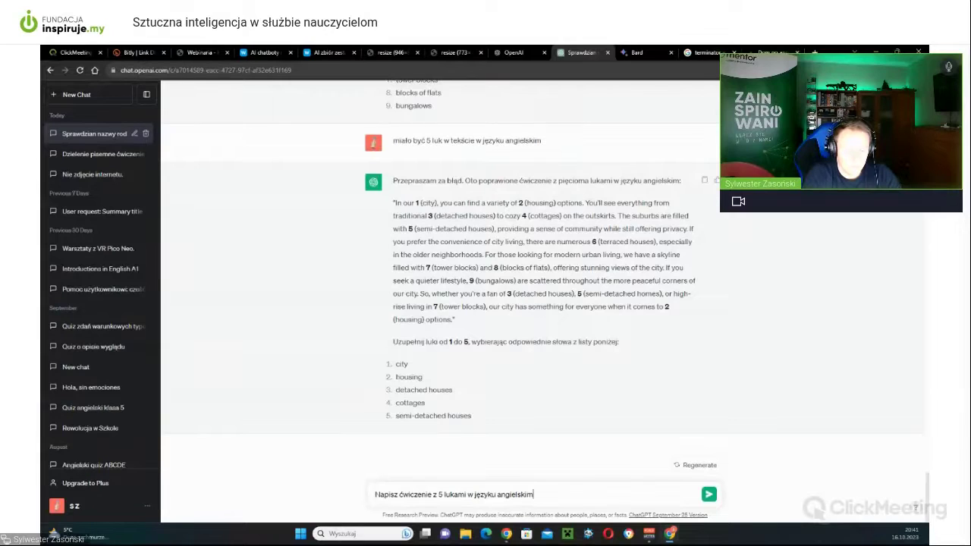
pyautogui.write(' wykor')
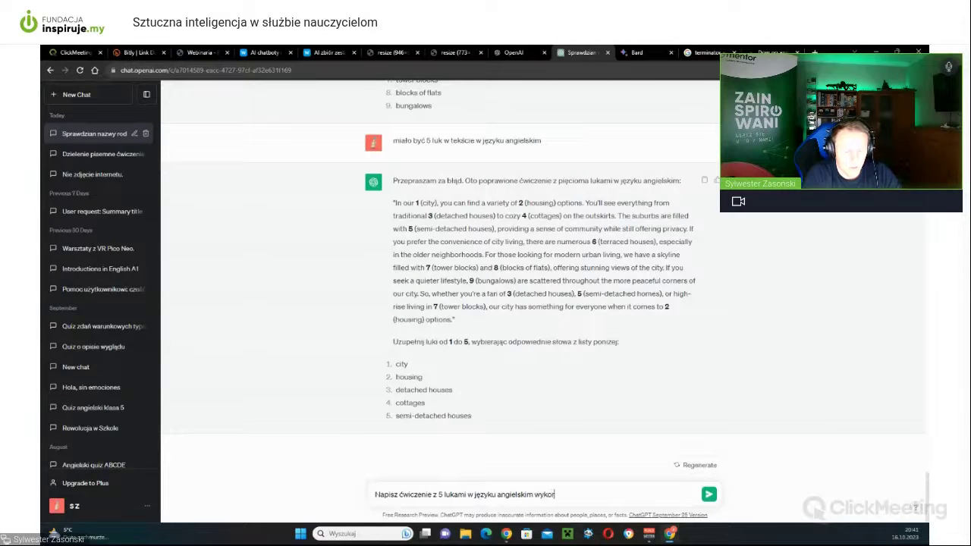
pyautogui.write('zyst')
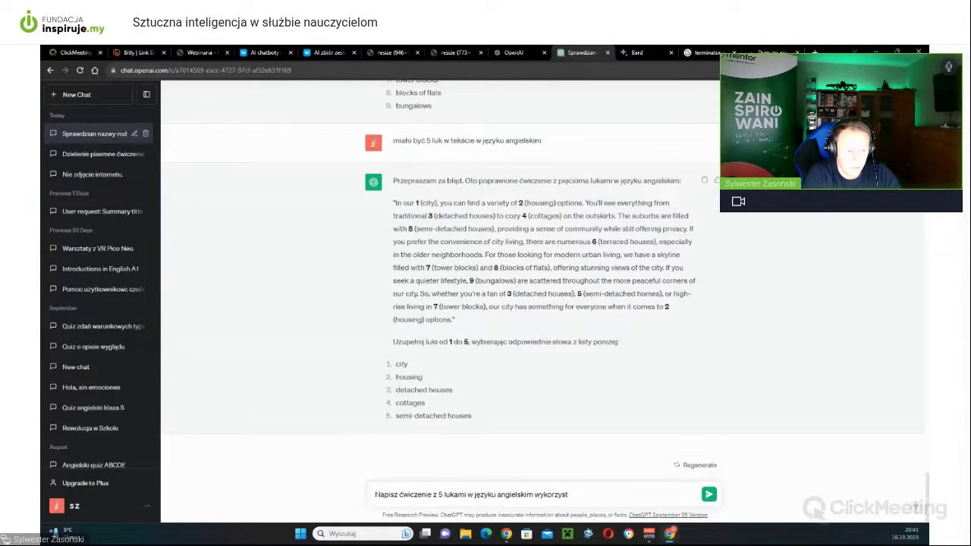
pyautogui.write('aj słow')
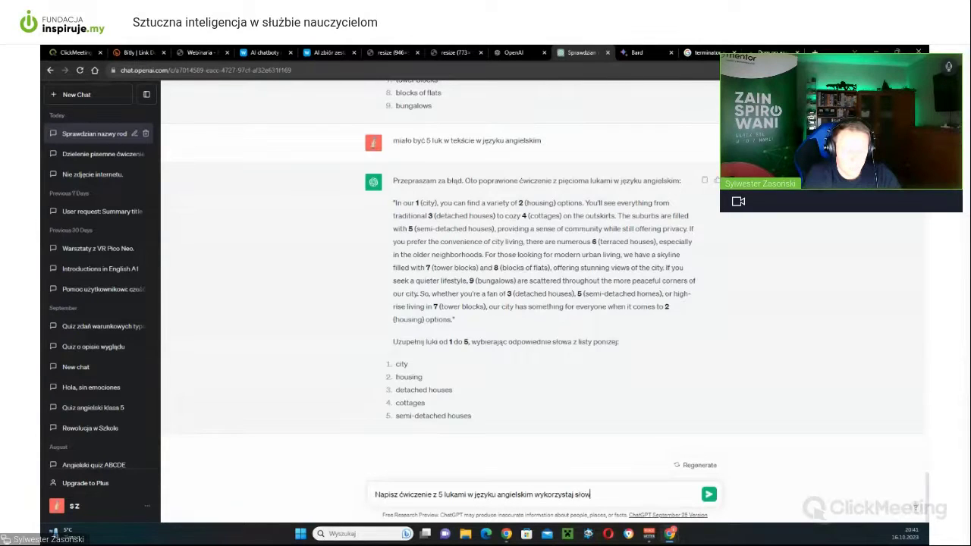
pyautogui.write('nictwo:')
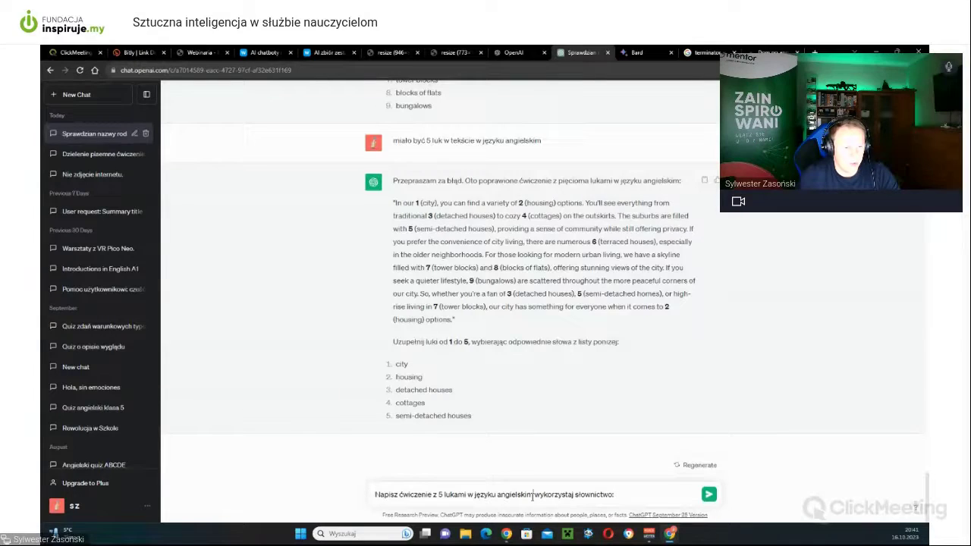
# Insert a comma after "angielskim", append the copied housing word list to the drafted message and send it
pyautogui.click(532, 495)
pyautogui.write('.')
pyautogui.click(626, 495)
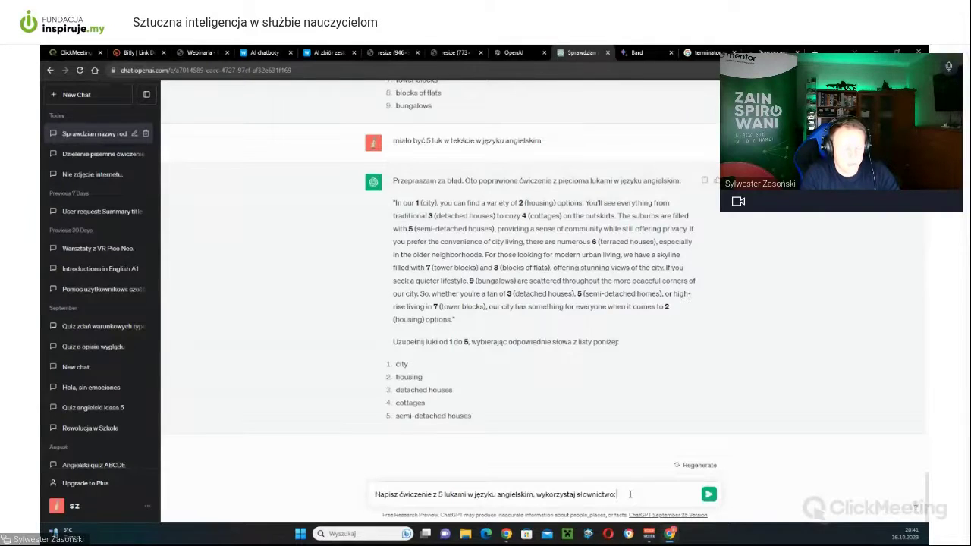
pyautogui.hotkey('ctrl', 'v')
pyautogui.press('Return')
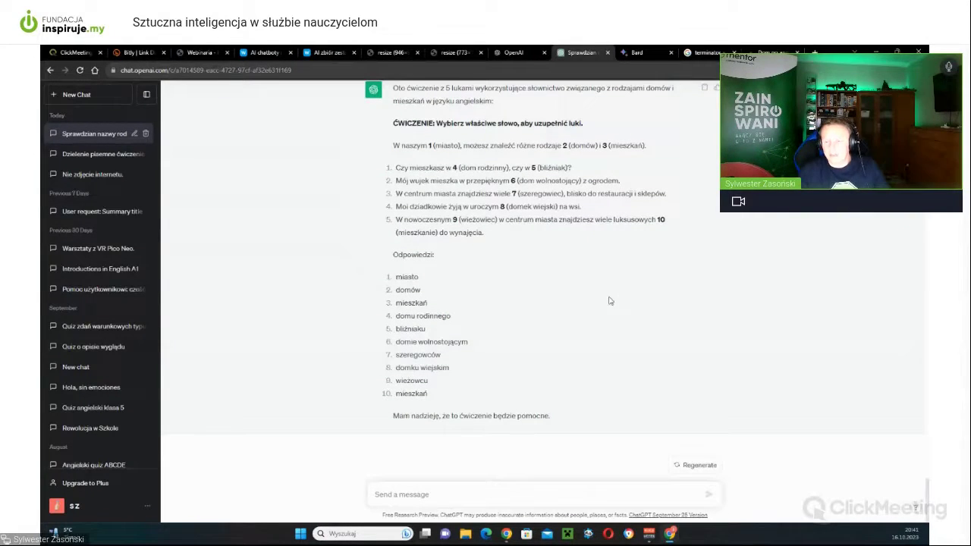
# Look over the new gap exercise and the earlier prompts and answers in the conversation
pyautogui.scroll(10, 610, 303)
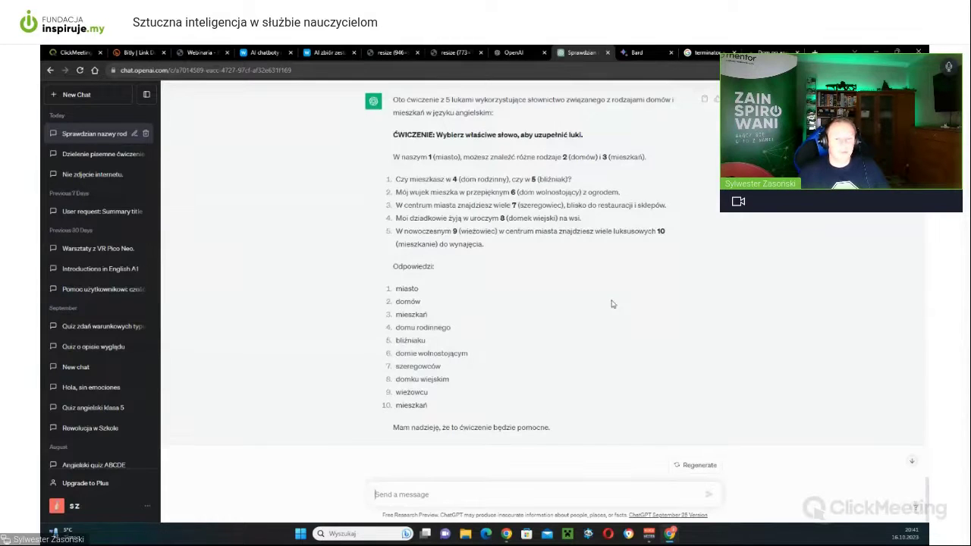
pyautogui.scroll(10, 610, 302)
pyautogui.moveTo(927, 358); pyautogui.dragTo(923, 265)
pyautogui.scroll(-10, 923, 266)
pyautogui.scroll(5, 923, 265)
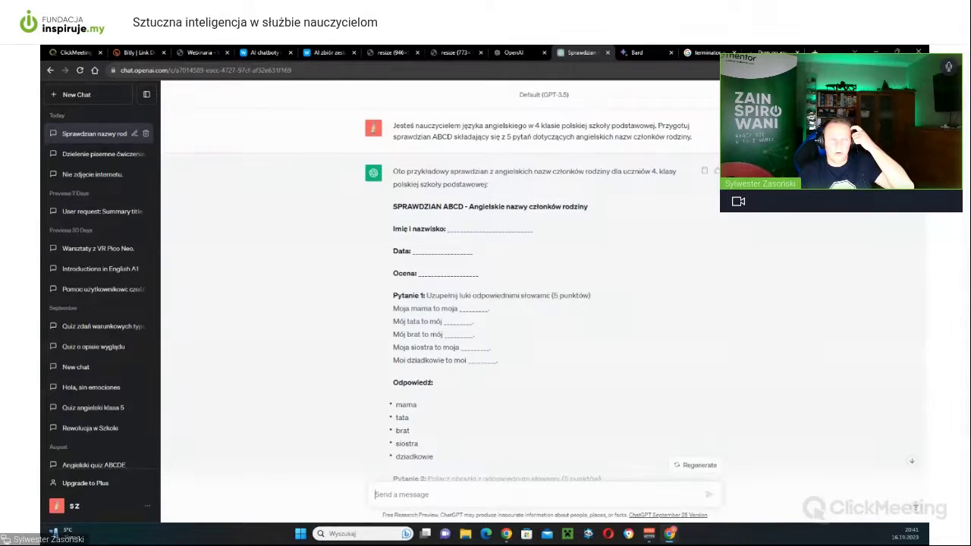
pyautogui.scroll(-10, 910, 443)
pyautogui.scroll(-10, 909, 443)
pyautogui.click(915, 505)
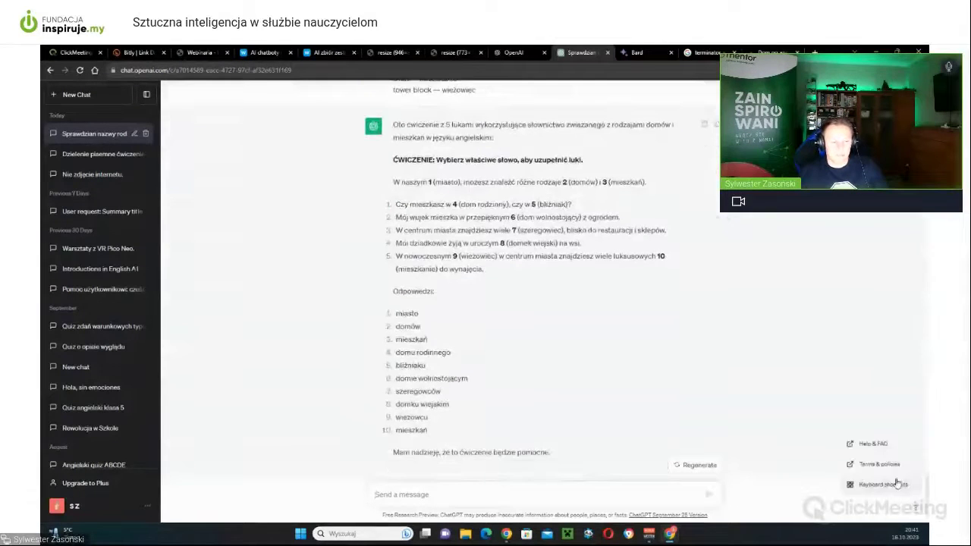
pyautogui.click(726, 391)
pyautogui.scroll(-2, 595, 303)
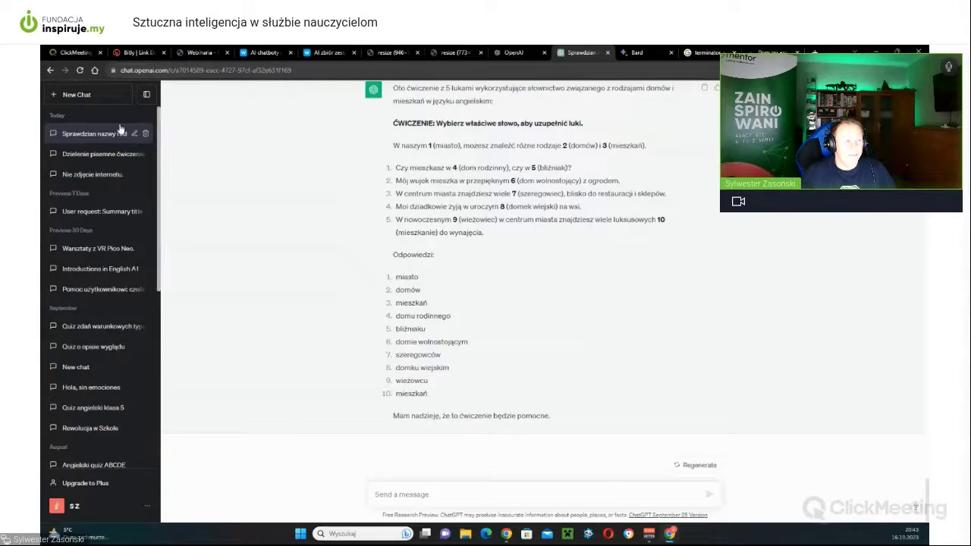
# Start a new chat and send the prompt "Napisz przepis na tort śmietanowo, śledziowo, śliwkowy"
pyautogui.click(109, 97)
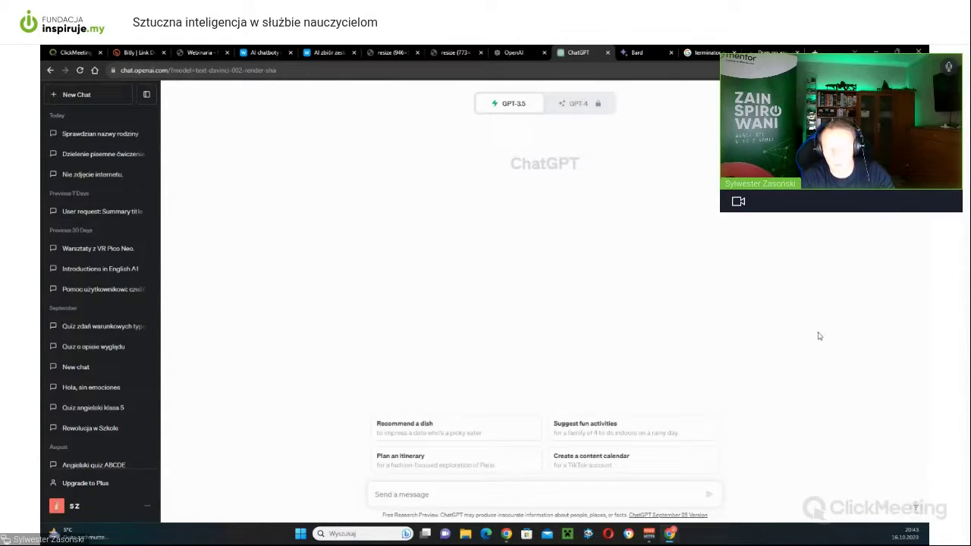
pyautogui.write('Napisz prze')
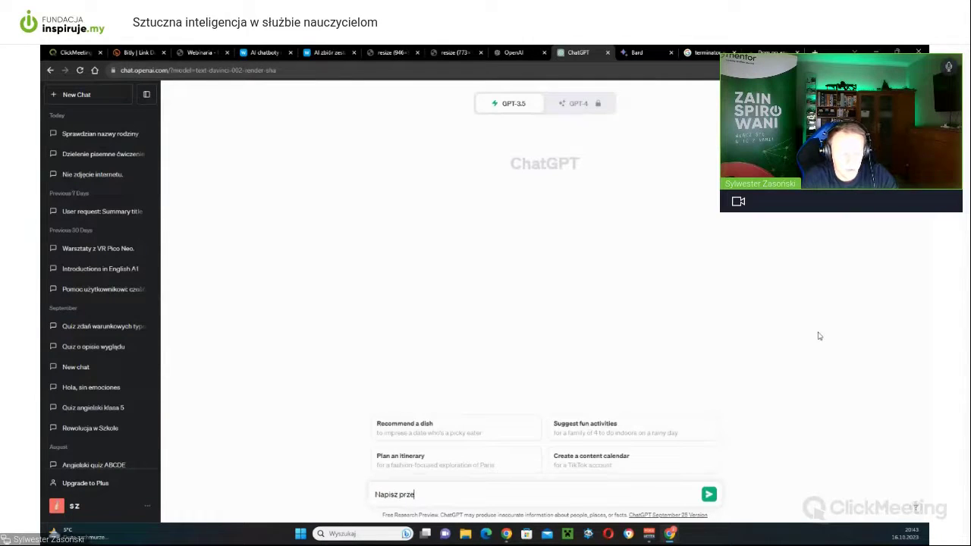
pyautogui.write('pis na to')
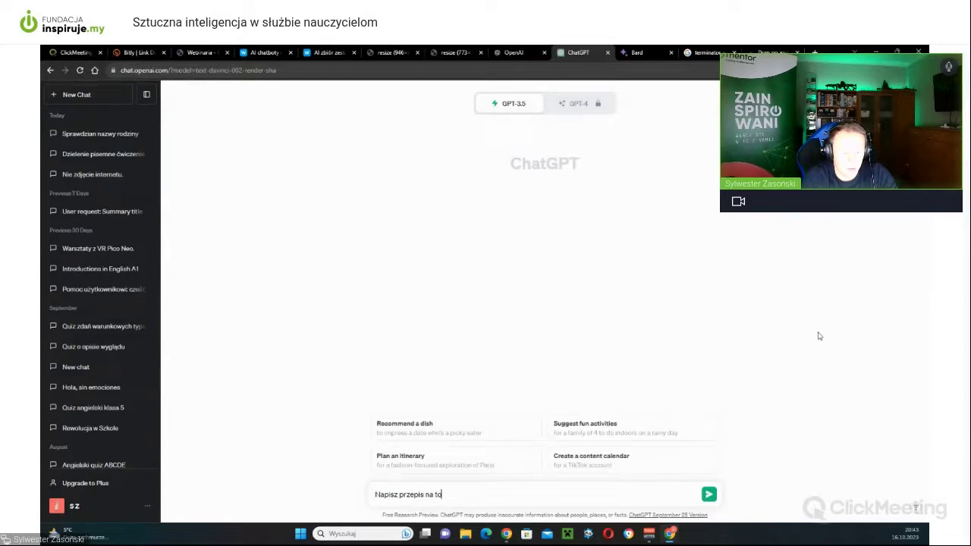
pyautogui.write('rt ś')
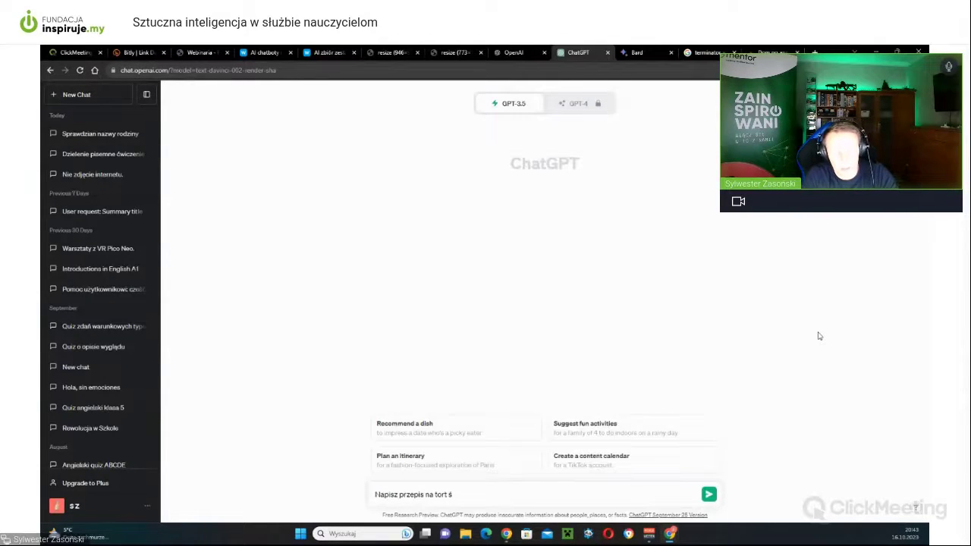
pyautogui.write('m')
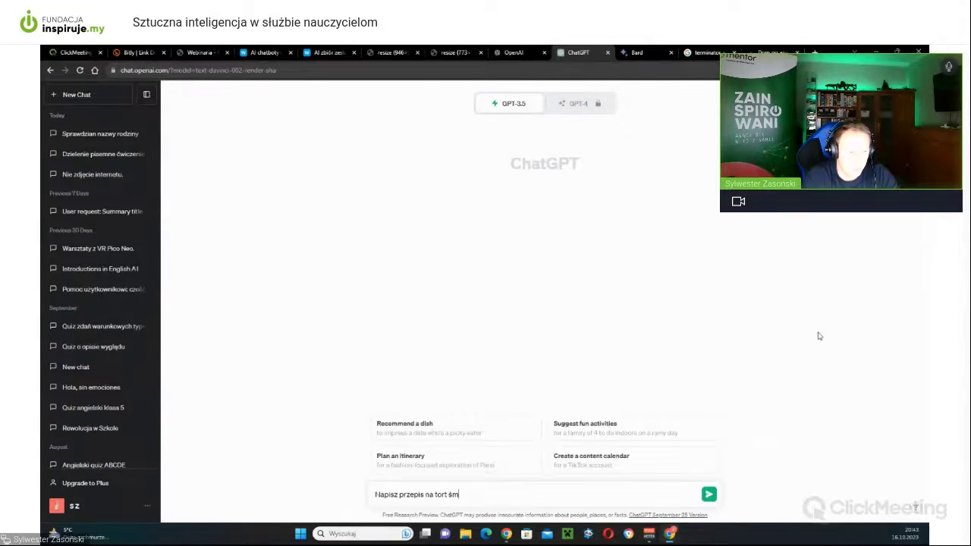
pyautogui.write('ietanowo')
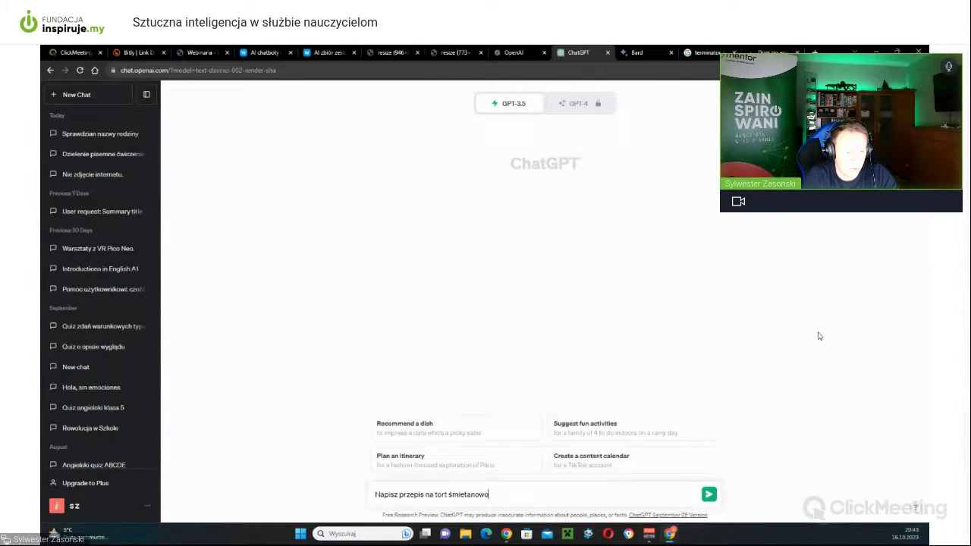
pyautogui.write(', śled')
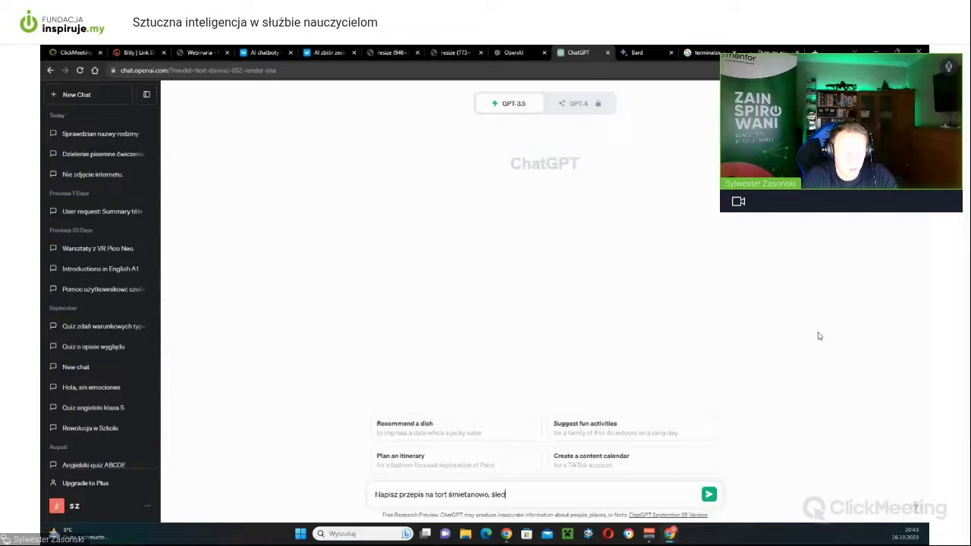
pyautogui.write('ziowo')
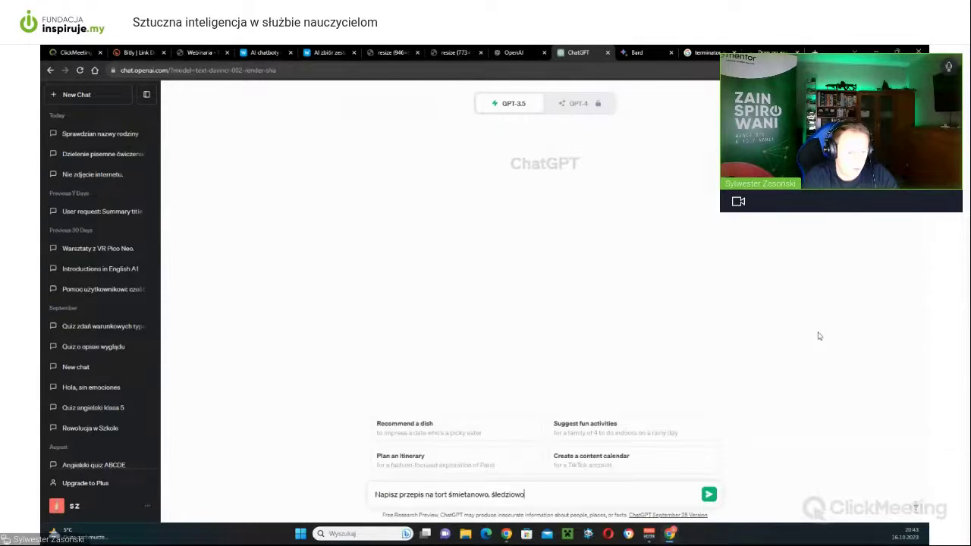
pyautogui.write(', ś')
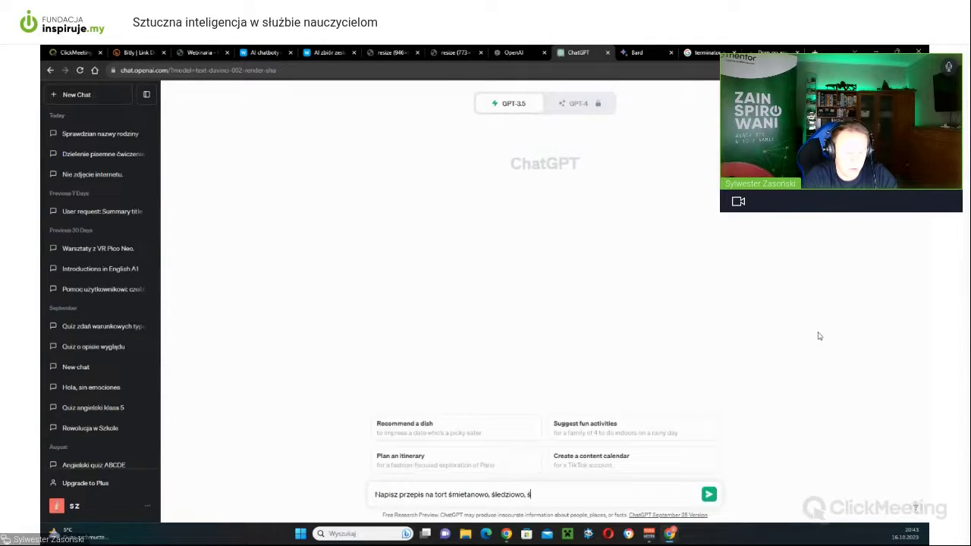
pyautogui.write('liwkowy')
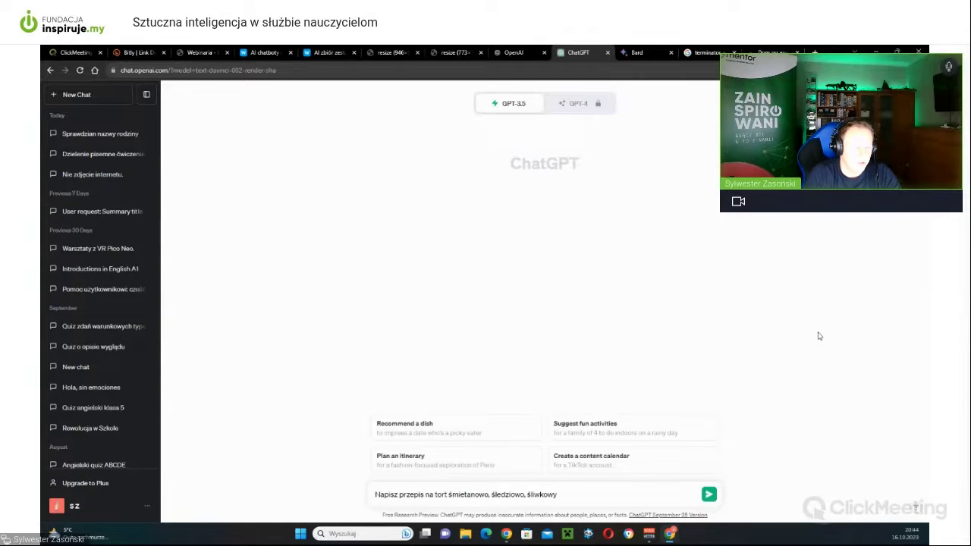
pyautogui.press('Return')
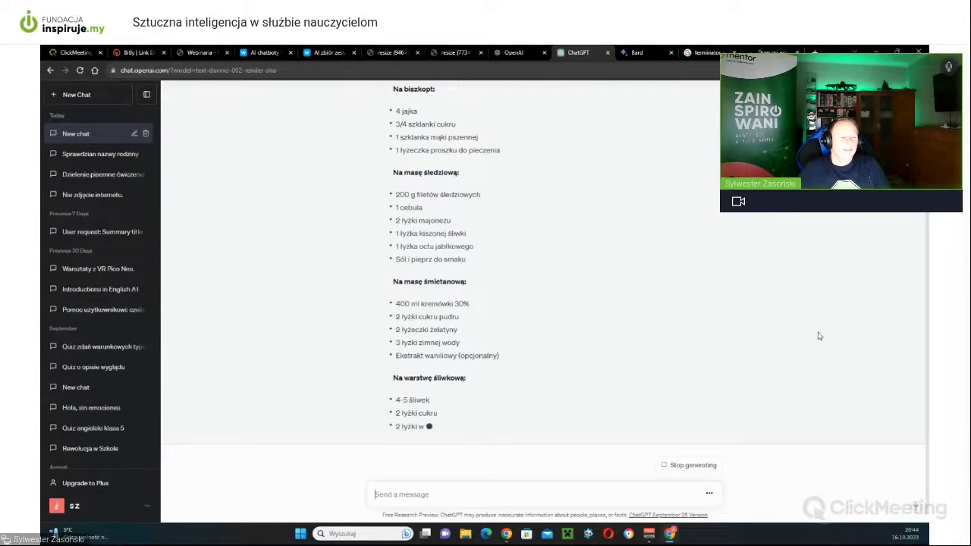
# Read through the generated cake recipe, from the introduction and ingredient lists to the preparation instructions and closing note
pyautogui.scroll(5, 706, 325)
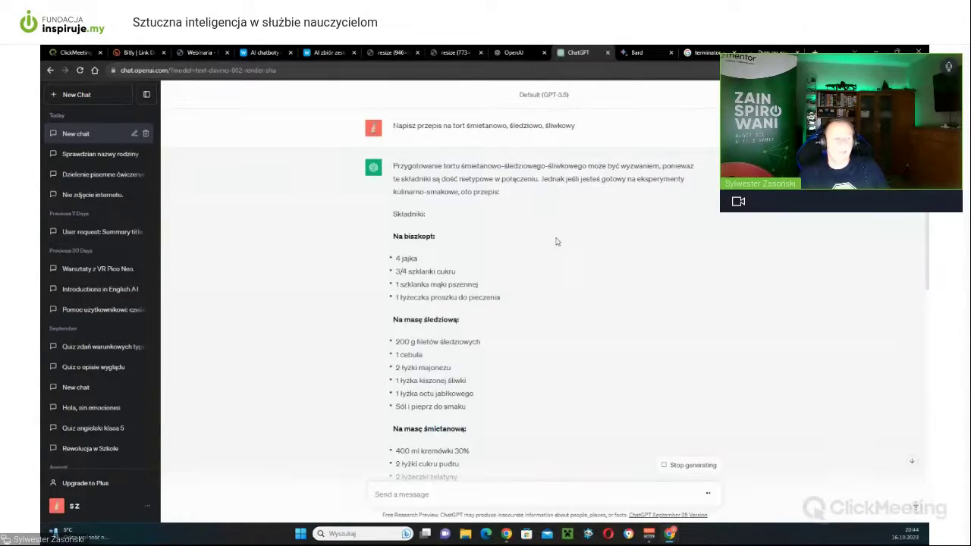
pyautogui.scroll(-1, 523, 231)
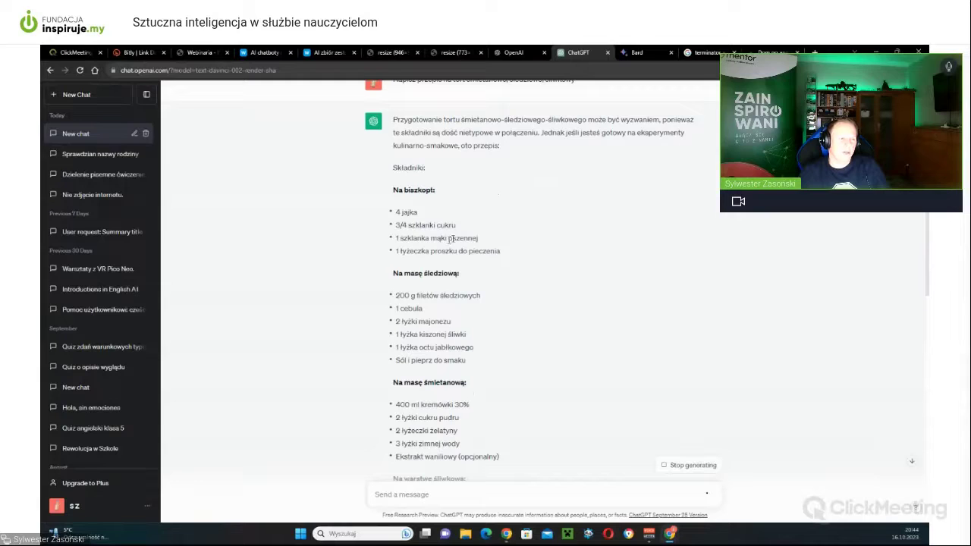
pyautogui.scroll(-1, 498, 234)
pyautogui.scroll(-1, 495, 234)
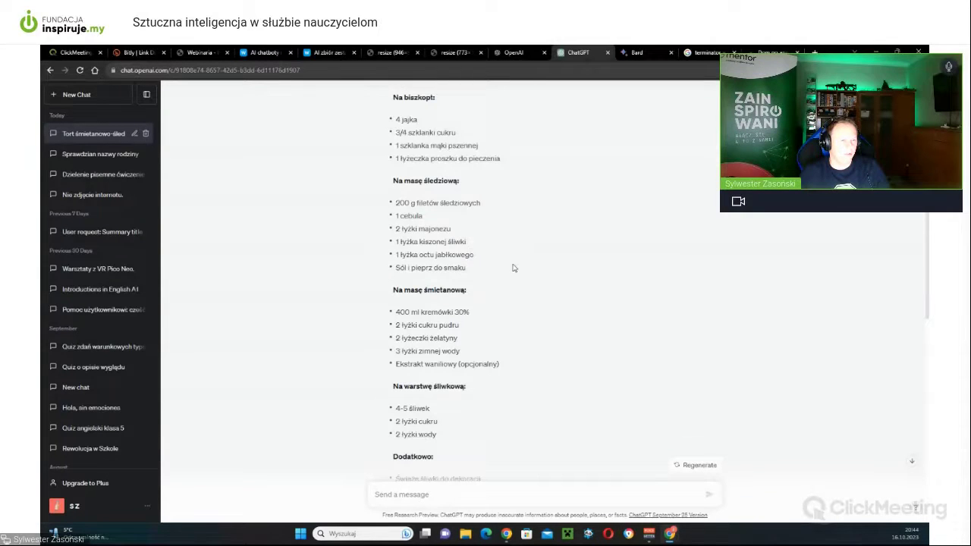
pyautogui.scroll(-1, 510, 265)
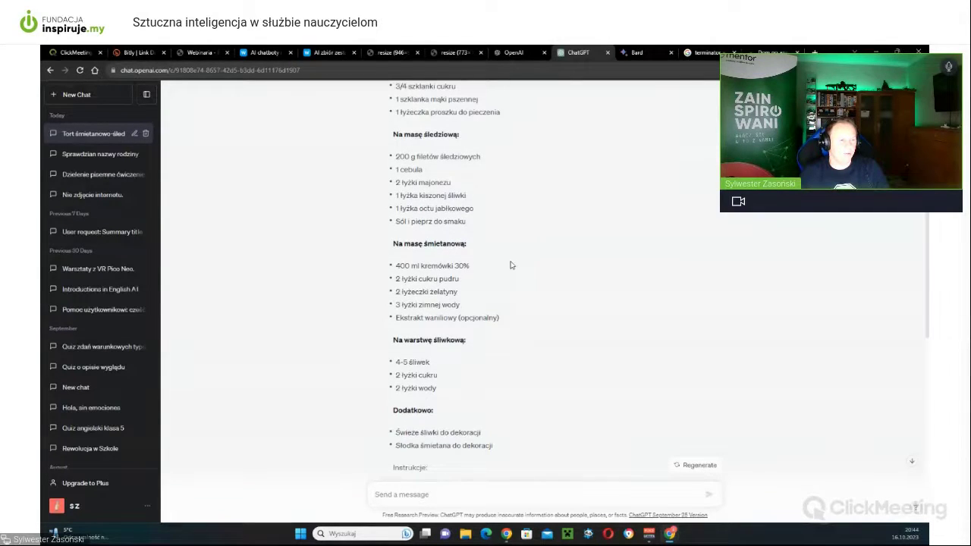
pyautogui.scroll(-1, 506, 250)
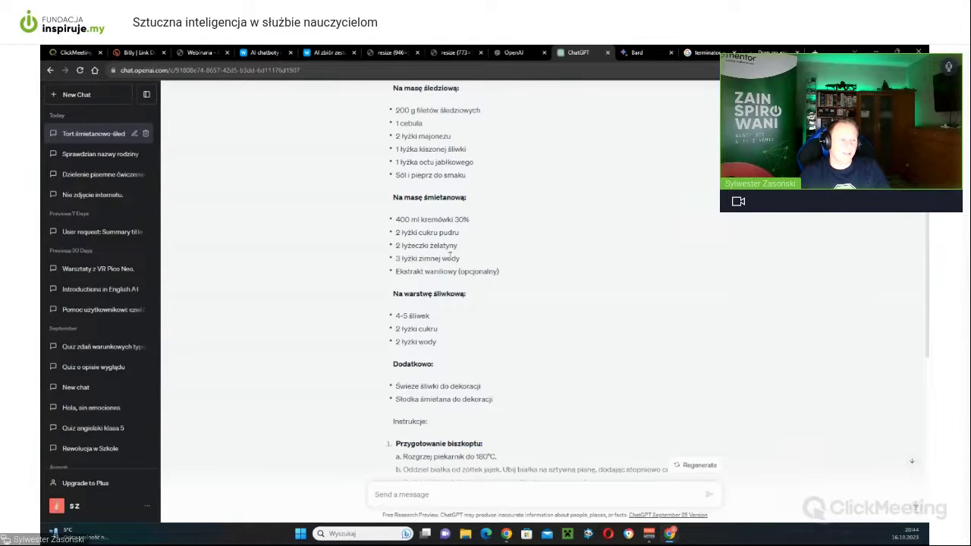
pyautogui.scroll(-1, 453, 307)
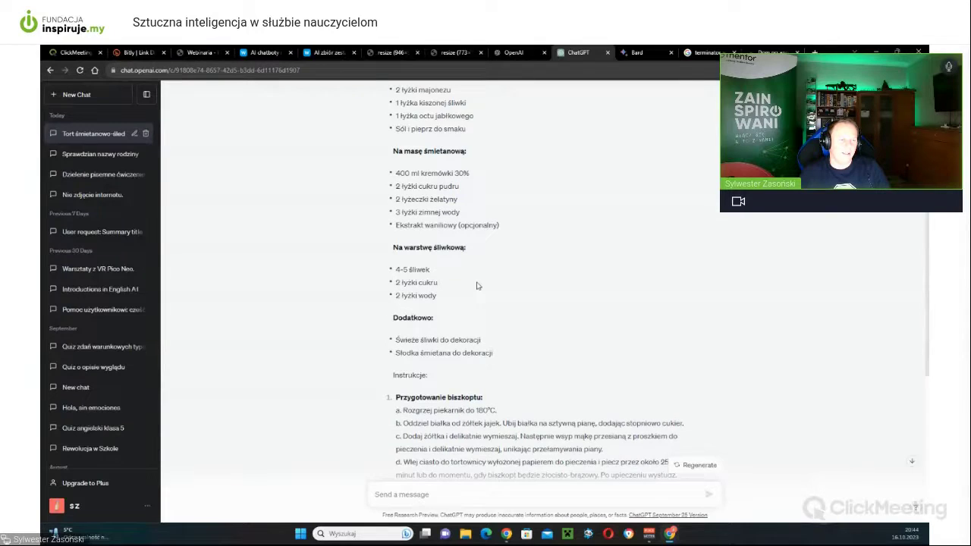
pyautogui.scroll(-1, 574, 320)
pyautogui.scroll(-5, 574, 320)
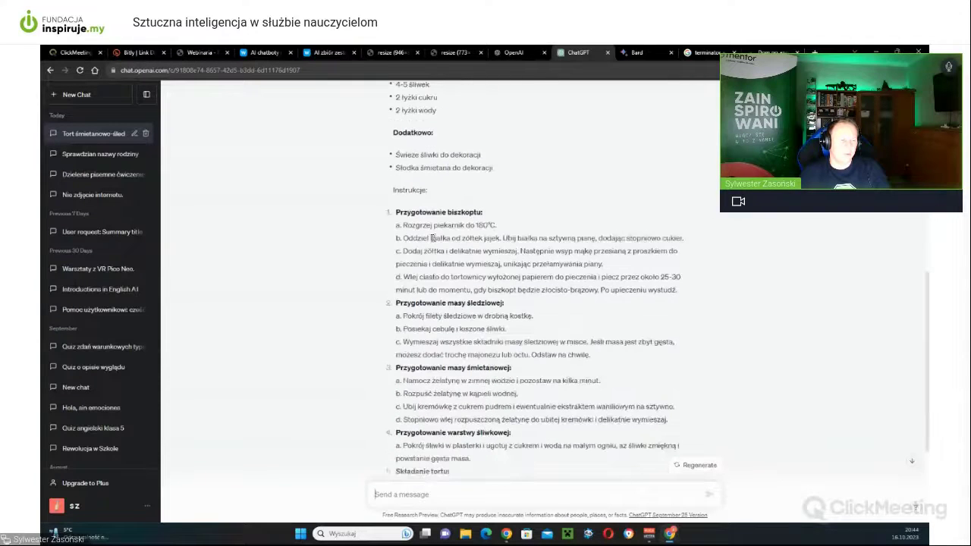
pyautogui.scroll(-1, 579, 271)
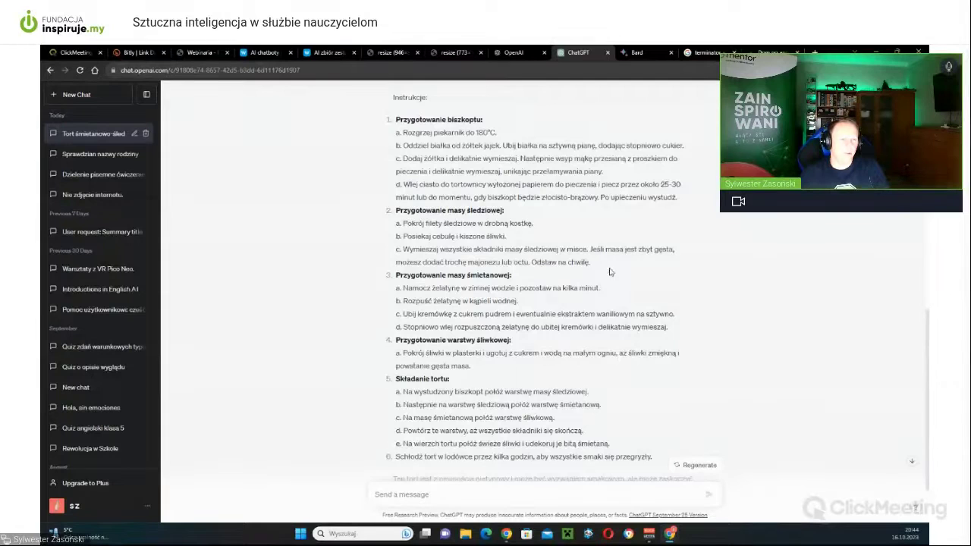
pyautogui.scroll(-2, 460, 220)
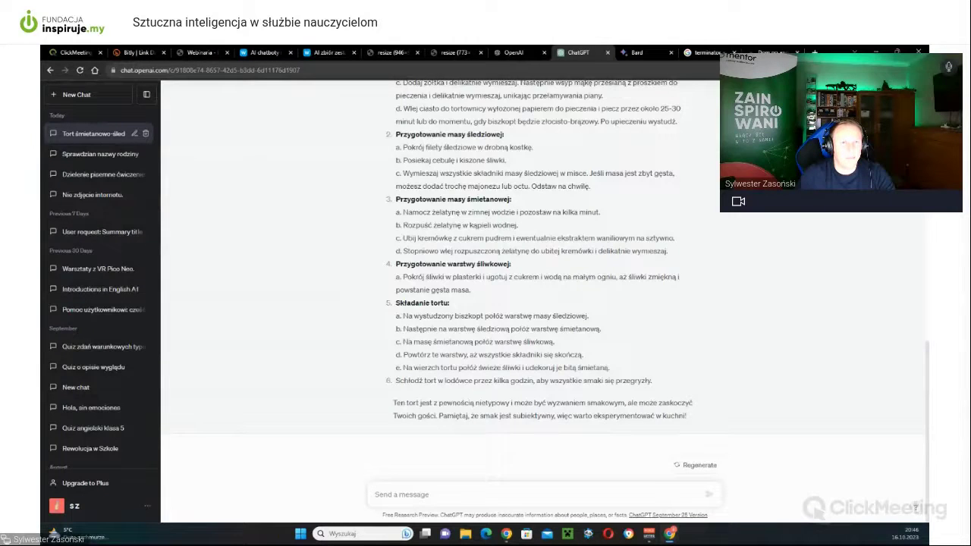
# Search Google for "laskonogi" in a new browser tab and copy the heading "Władysław III Laskonogi" from the results
pyautogui.click(815, 51)
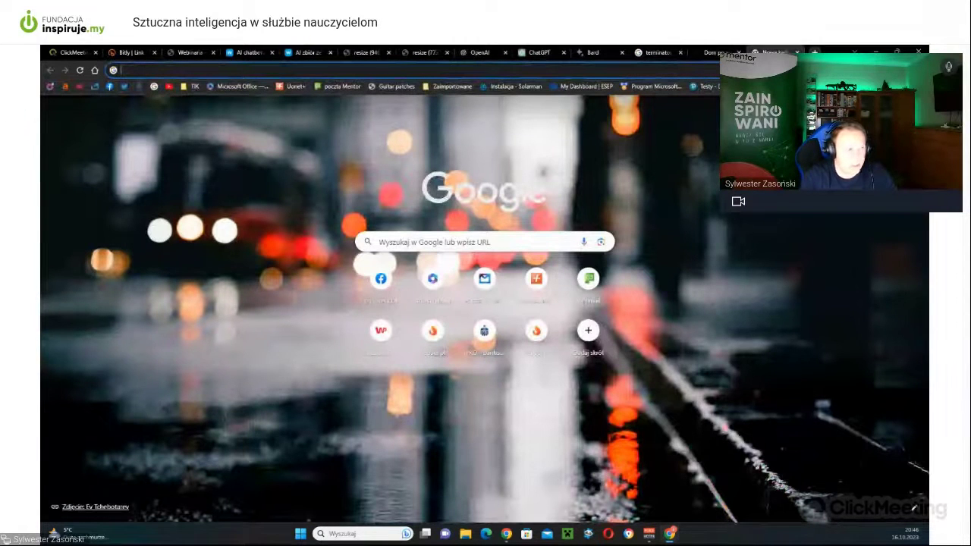
pyautogui.write('lasko')
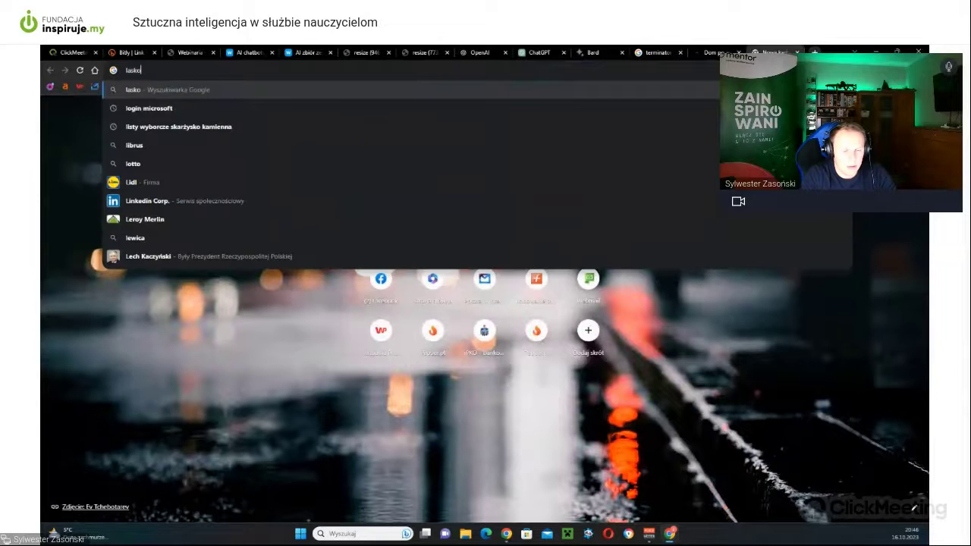
pyautogui.write('nogi')
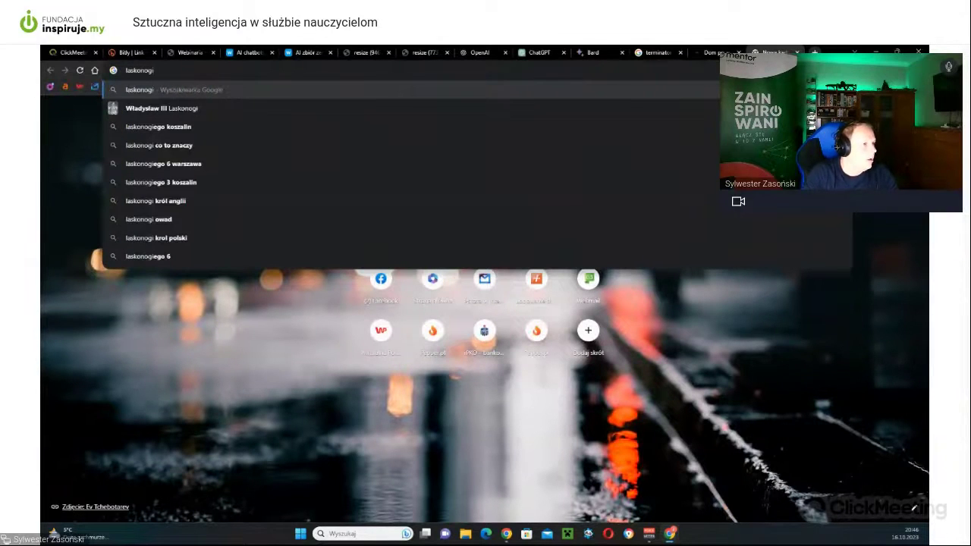
pyautogui.press('Return')
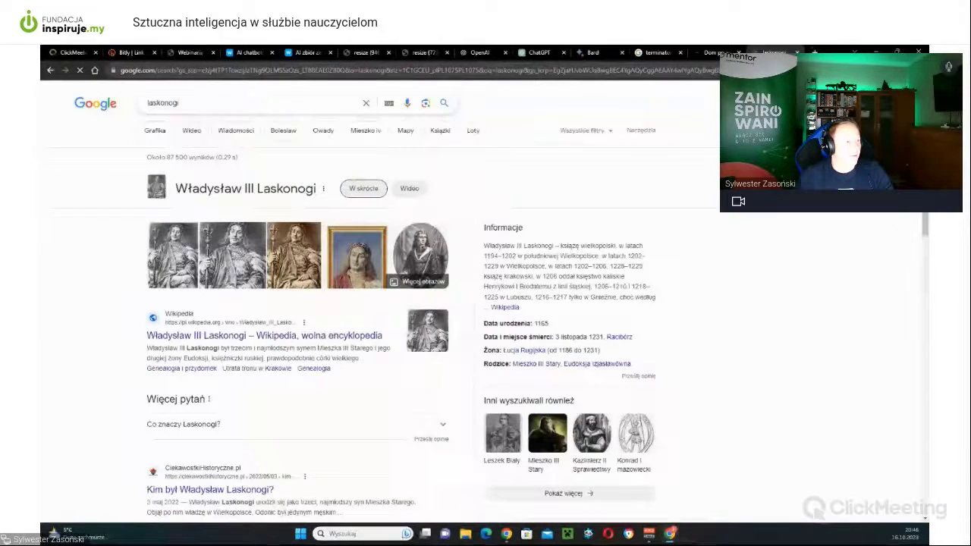
pyautogui.moveTo(317, 191); pyautogui.dragTo(176, 190)
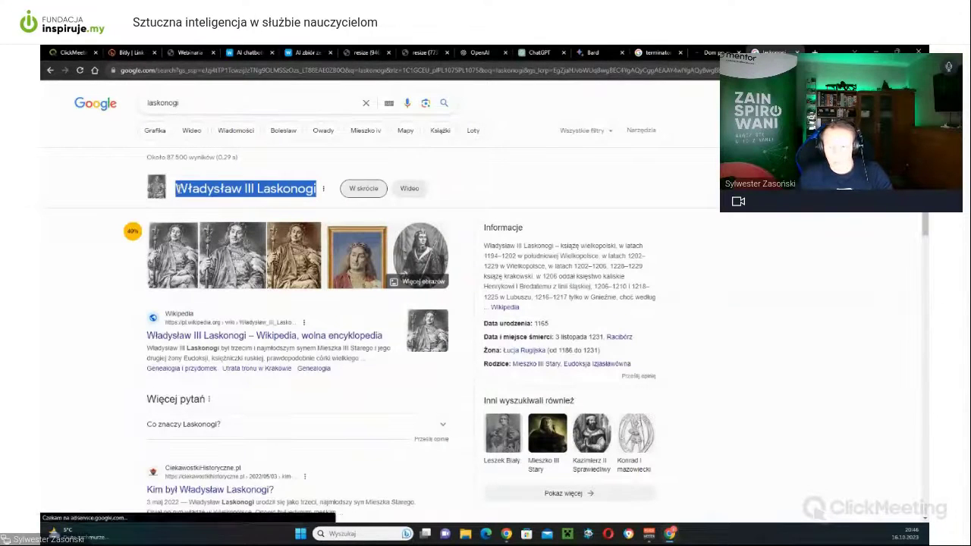
# Return to the ChatGPT conversation and send the prompt "stwórz oś czasu dla Władysław III Laskonogi"
pyautogui.click(539, 52)
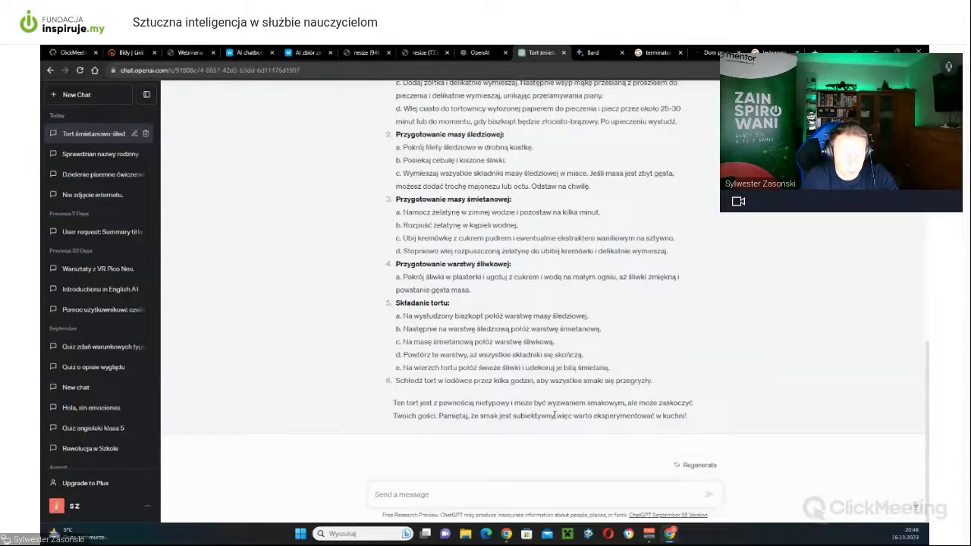
pyautogui.write('stwórz oś czasu')
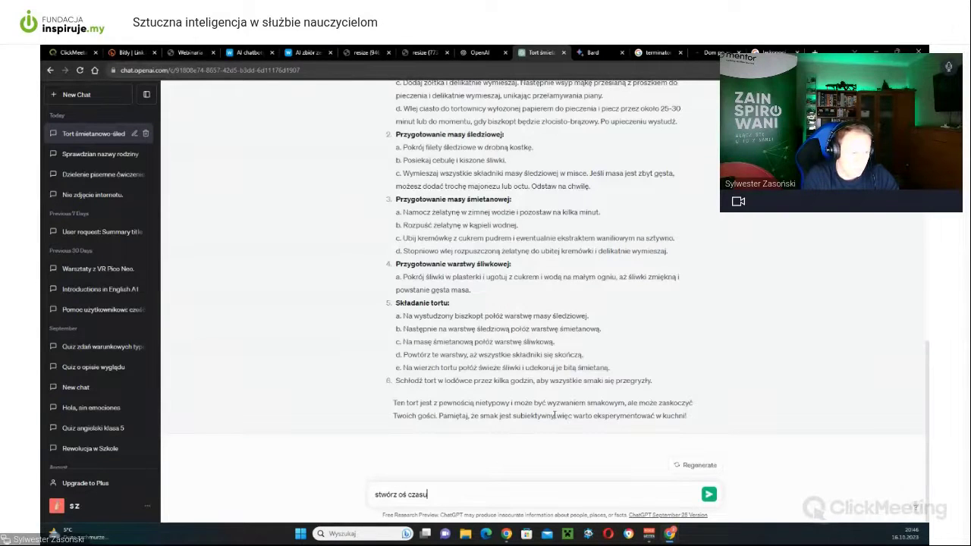
pyautogui.write('Władysław III Laskonogi')
pyautogui.hotkey('shift', 'Return')
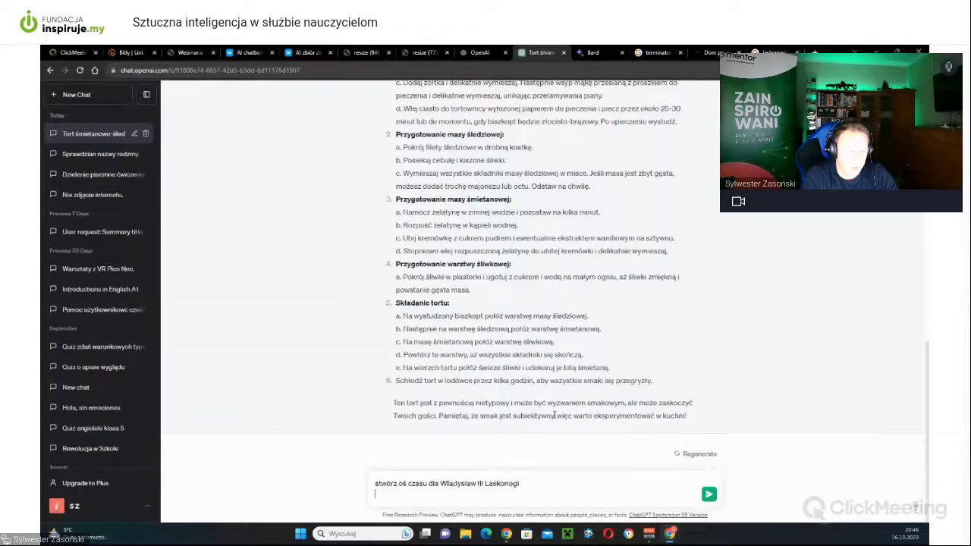
pyautogui.press('Return')
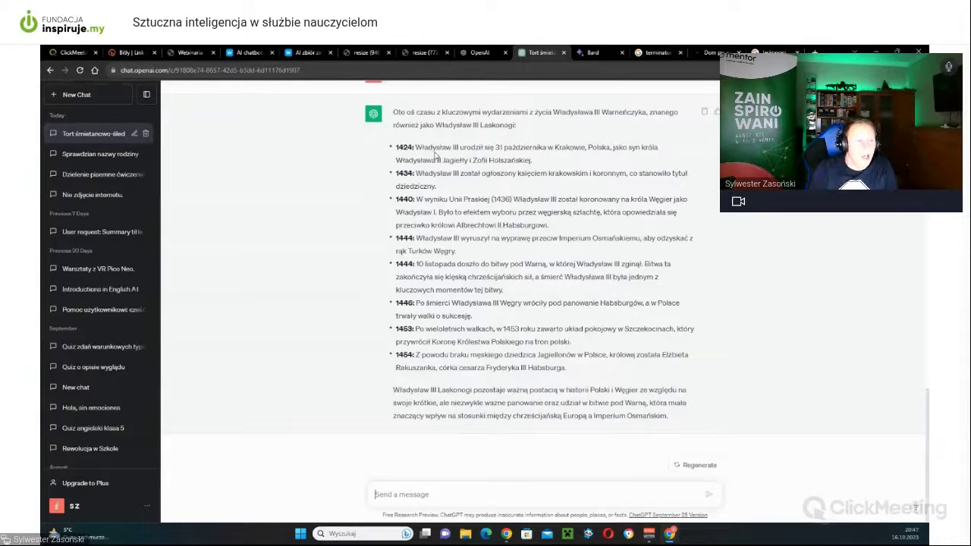
# Review the generated timeline and open the Wikipedia article on Władysław III Laskonogi from the Google results to check its introductory dates
pyautogui.scroll(1, 462, 199)
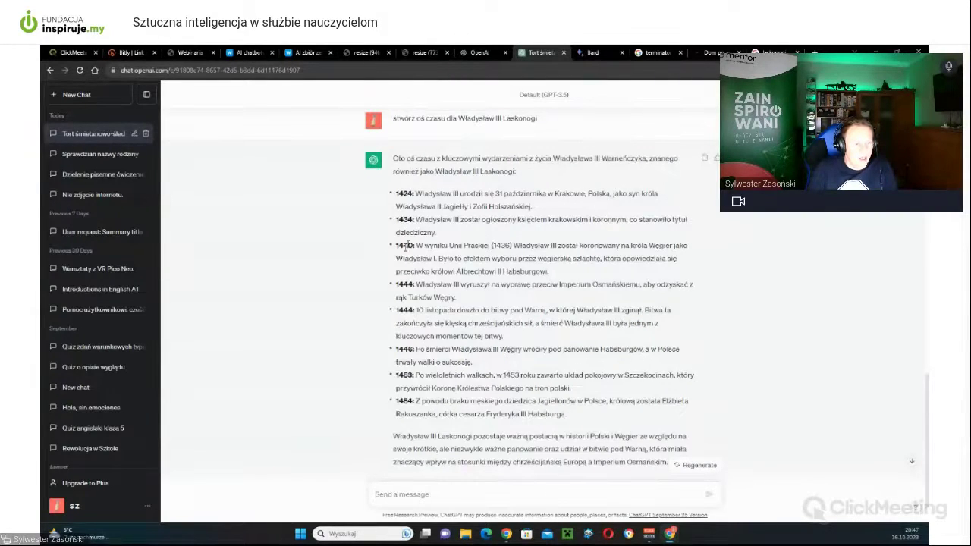
pyautogui.scroll(-1, 380, 340)
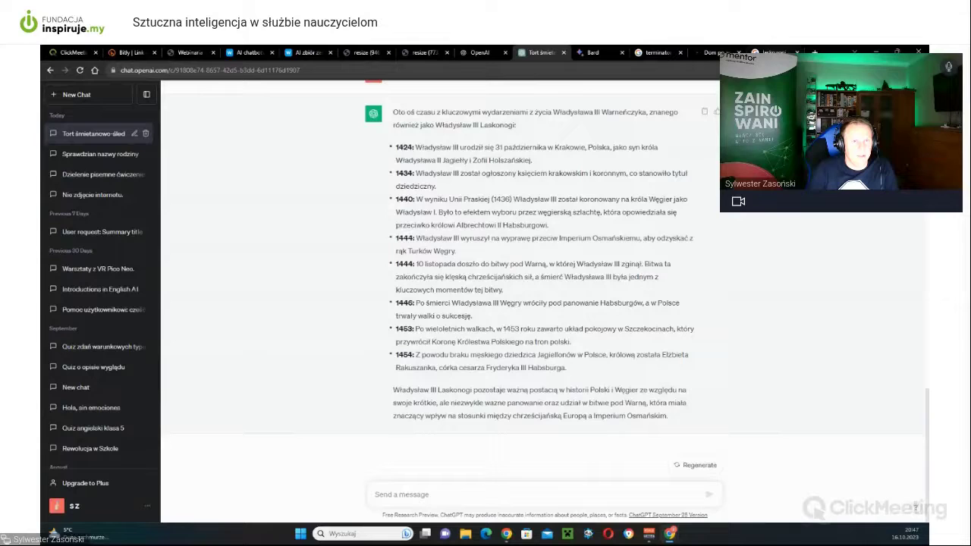
pyautogui.click(773, 52)
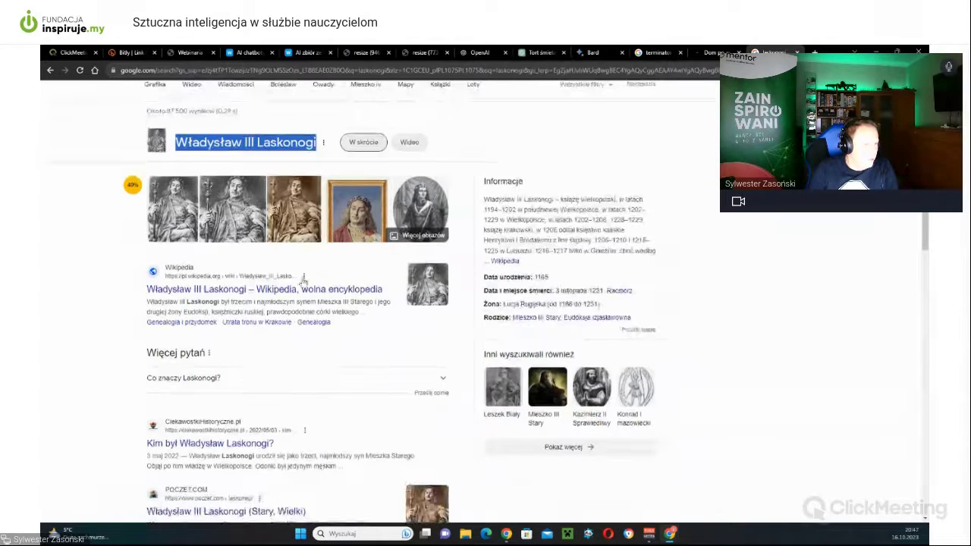
pyautogui.click(309, 292)
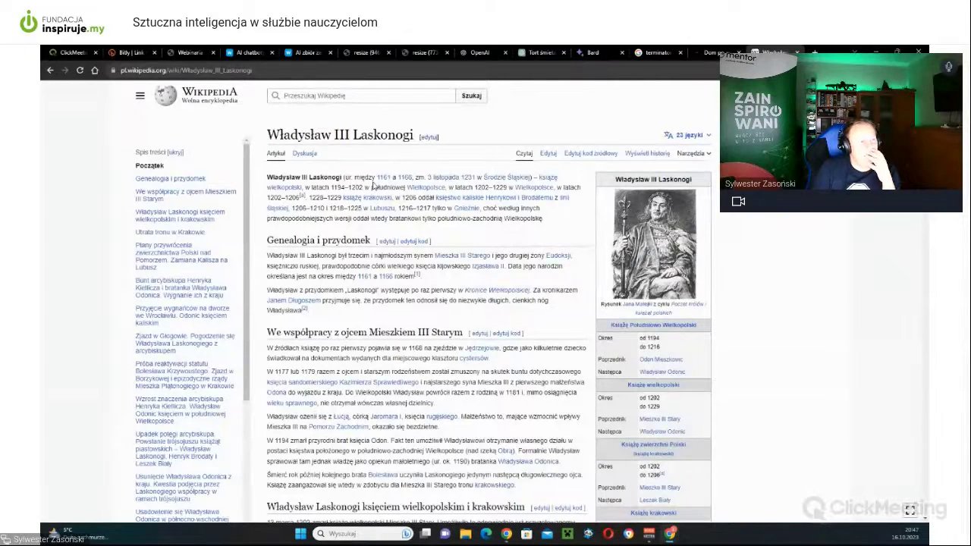
pyautogui.moveTo(382, 180)
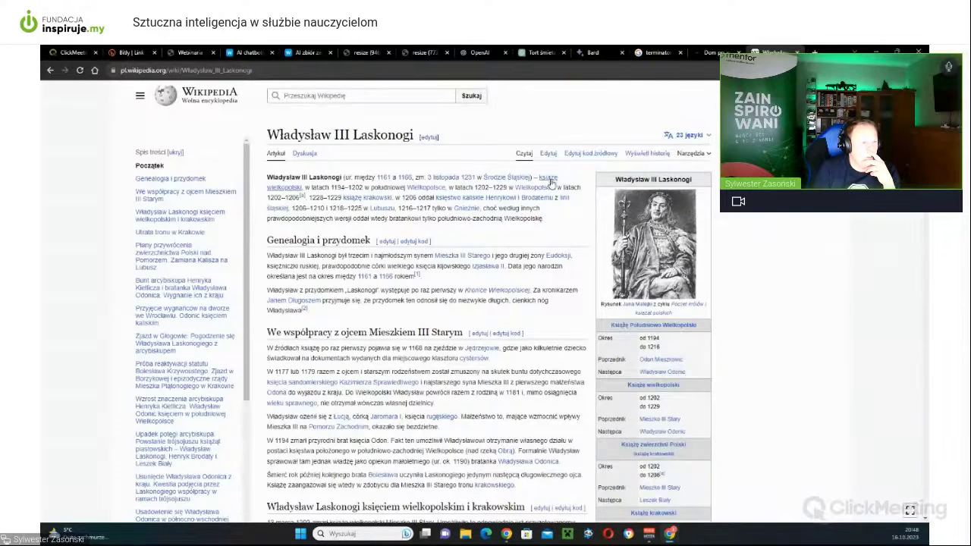
pyautogui.moveTo(514, 181)
pyautogui.moveTo(469, 185)
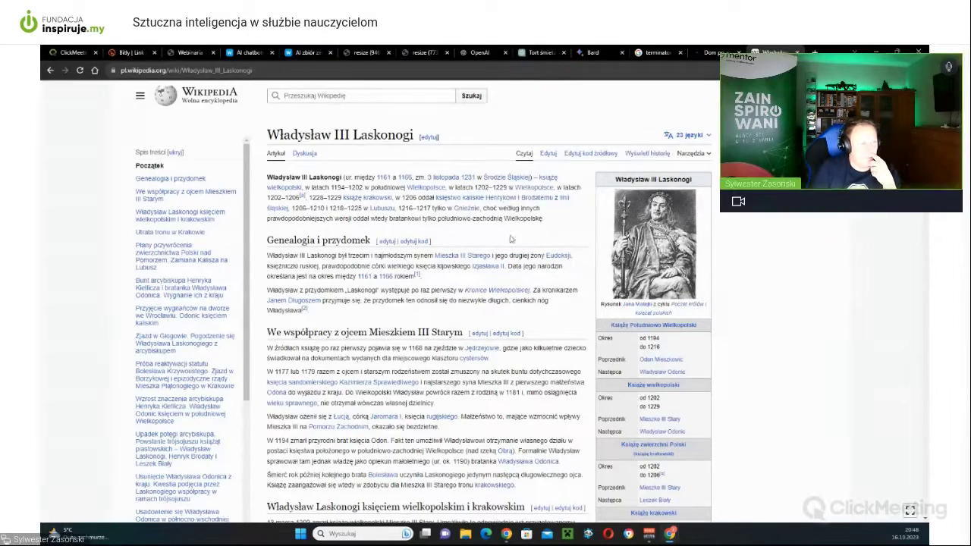
# Skim the Wikipedia article's sections on Laskonogi's life and reign for dated events to compare with the generated timeline
pyautogui.scroll(-1, 523, 255)
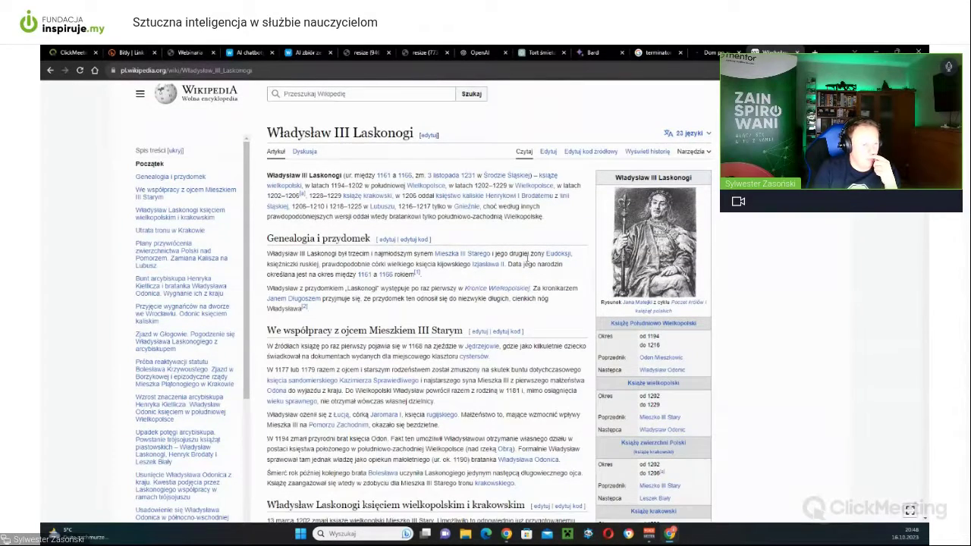
pyautogui.scroll(-10, 527, 257)
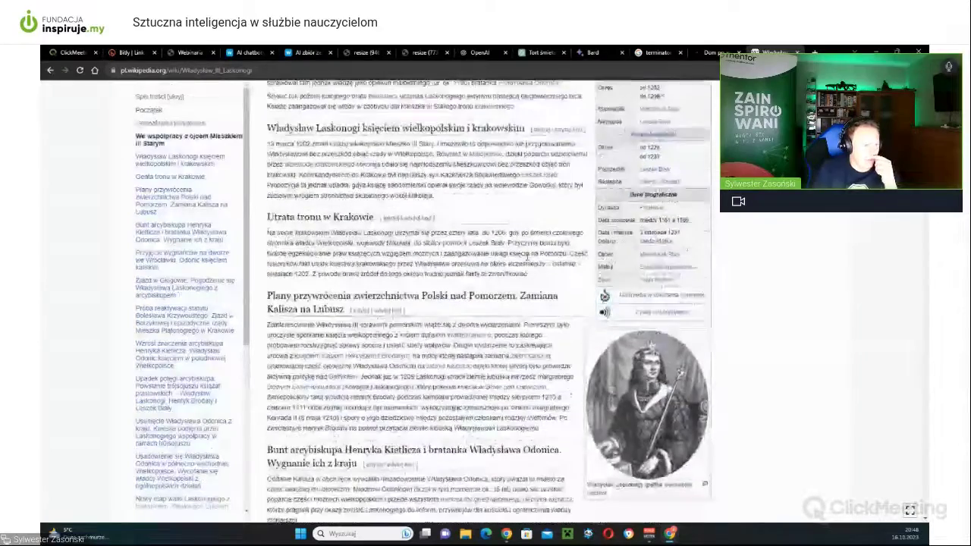
pyautogui.scroll(-8, 527, 258)
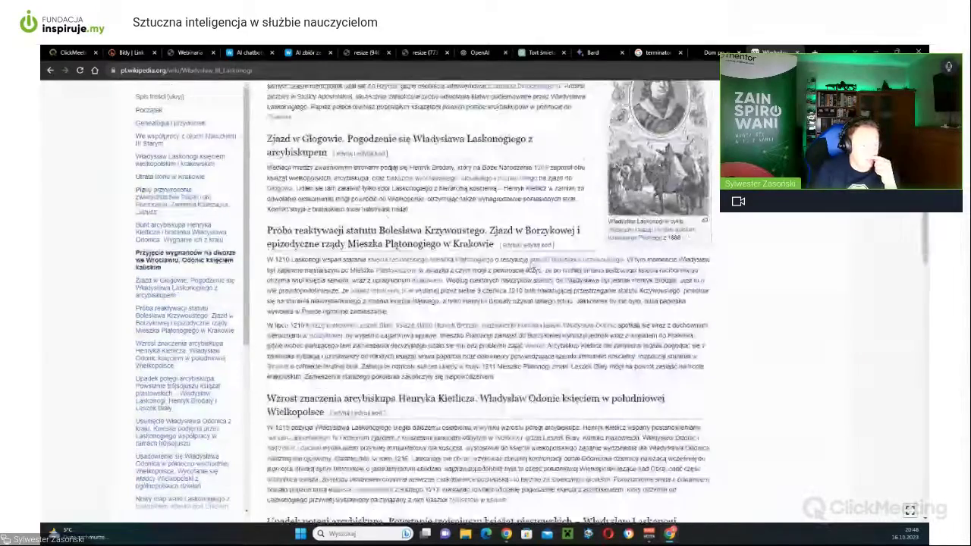
pyautogui.scroll(-5, 625, 290)
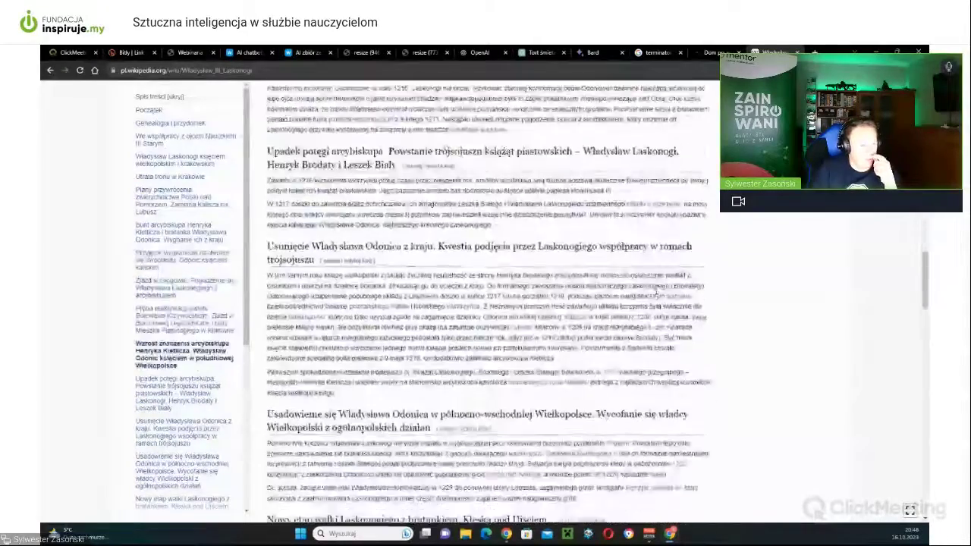
pyautogui.scroll(10, 656, 293)
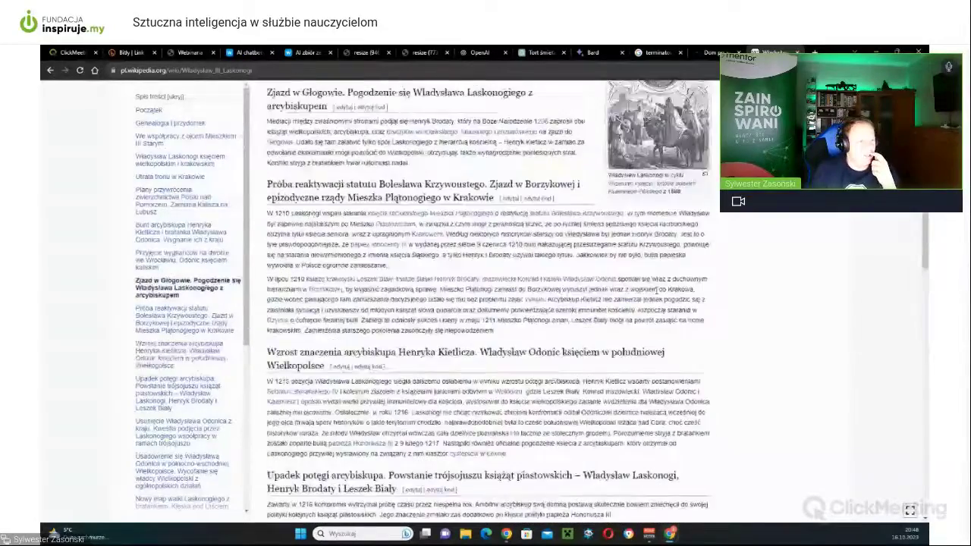
pyautogui.scroll(5, 655, 292)
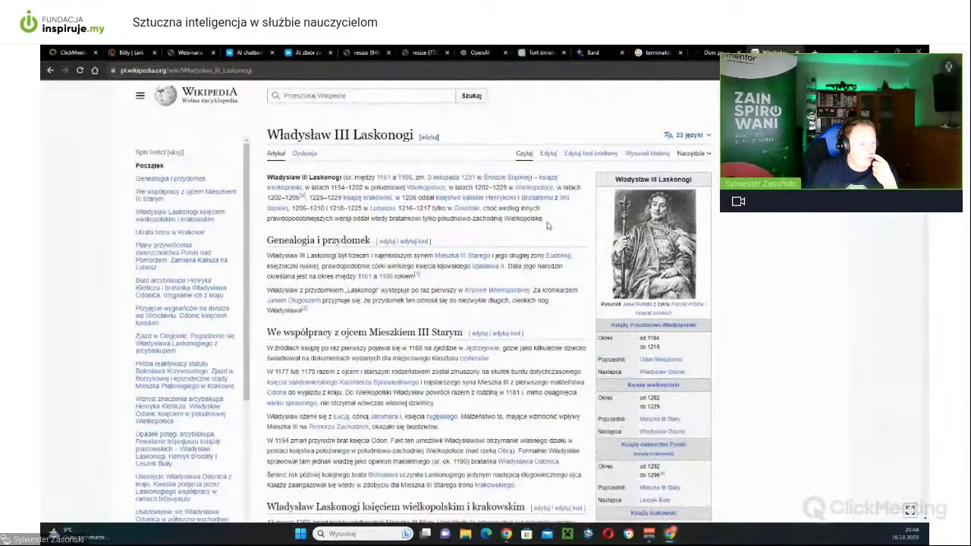
pyautogui.scroll(-4, 565, 336)
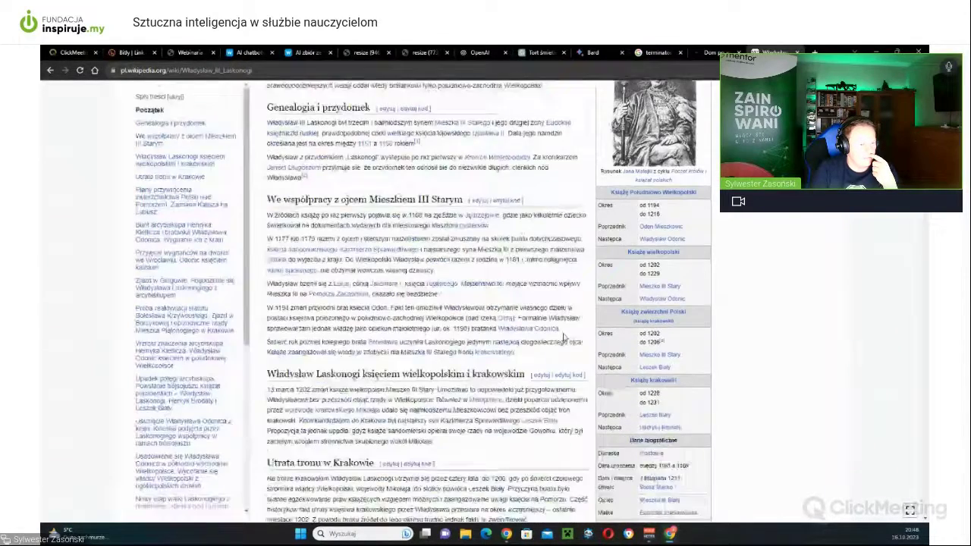
pyautogui.scroll(-1, 563, 335)
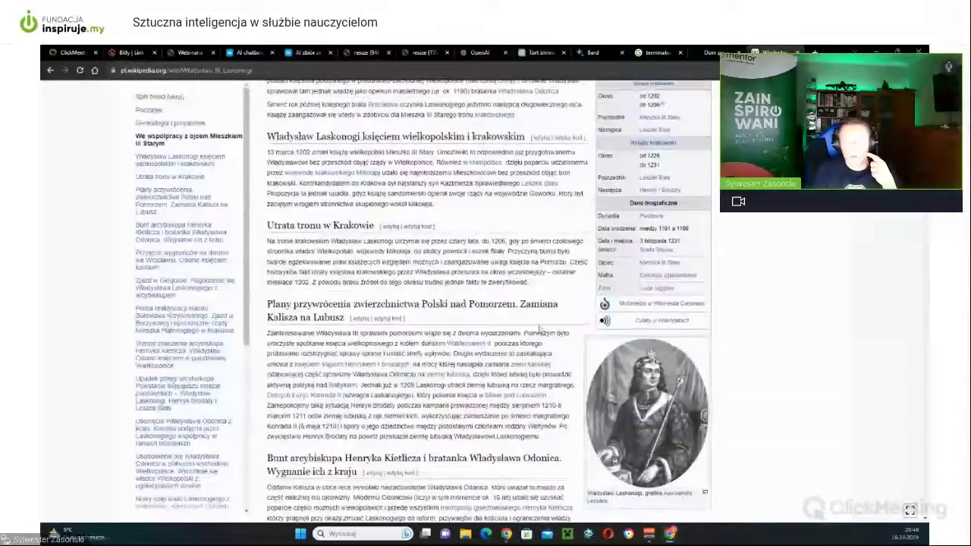
pyautogui.scroll(-2, 540, 327)
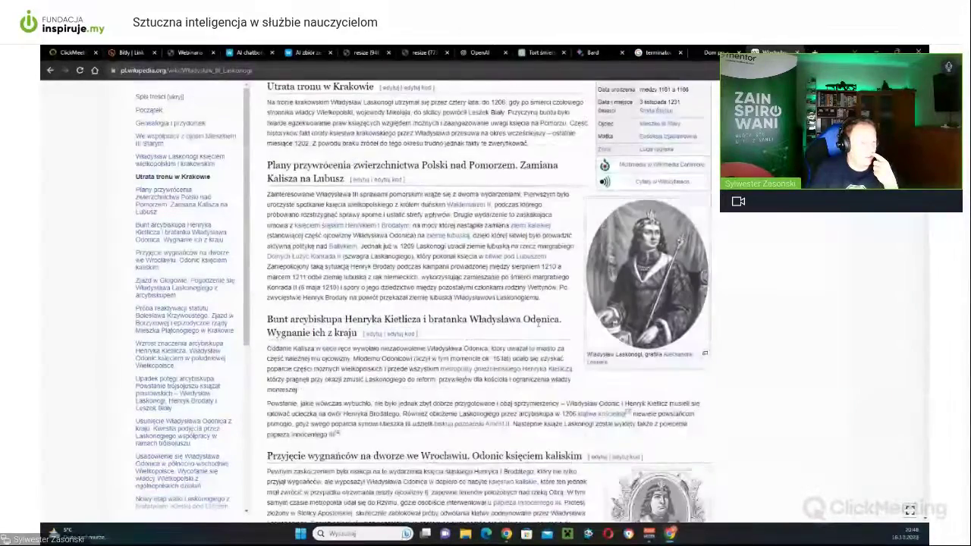
pyautogui.scroll(7, 535, 332)
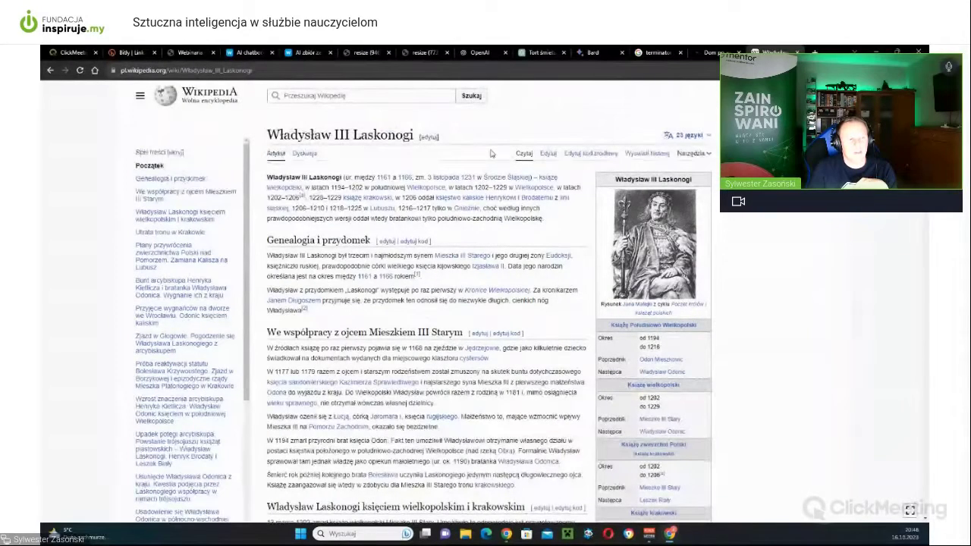
# Return to the Google results, open the CiekawostkiHistoryczne.pl article "Kim był Władysław Laskonogi?" and accept its cookies
pyautogui.click(50, 71)
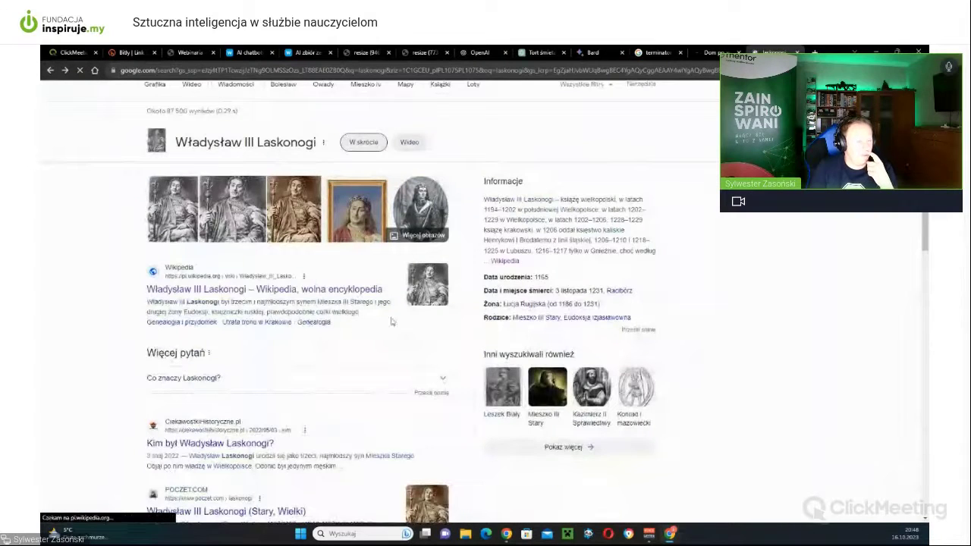
pyautogui.scroll(-2, 371, 326)
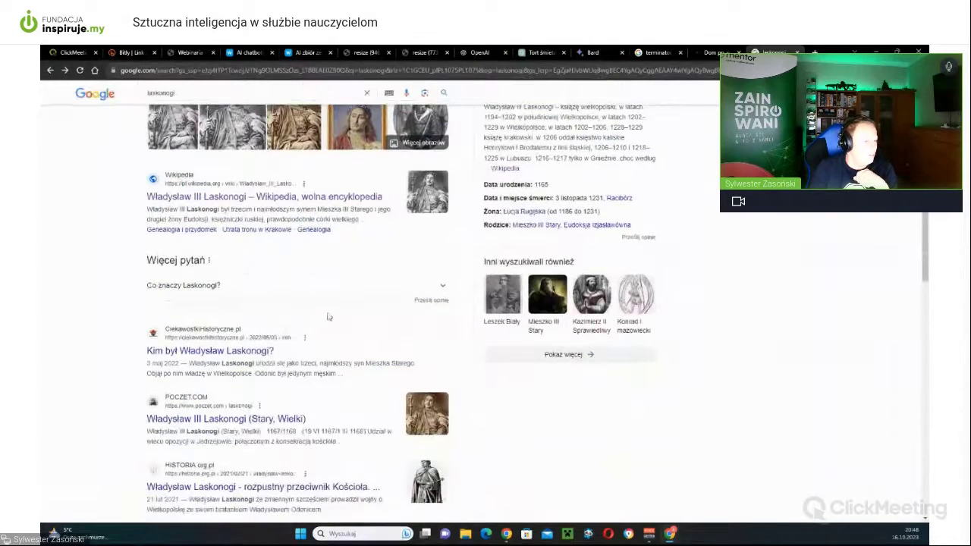
pyautogui.scroll(-2, 328, 316)
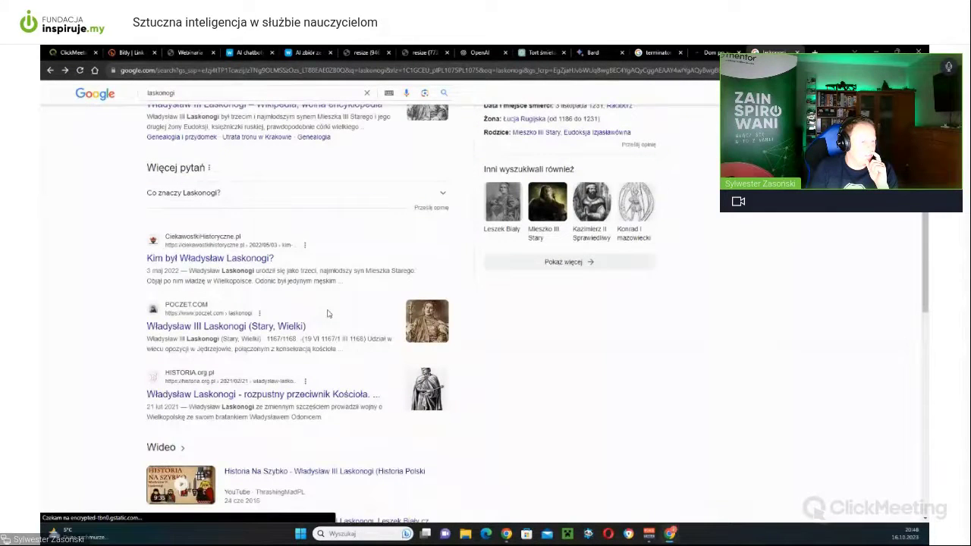
pyautogui.click(249, 257)
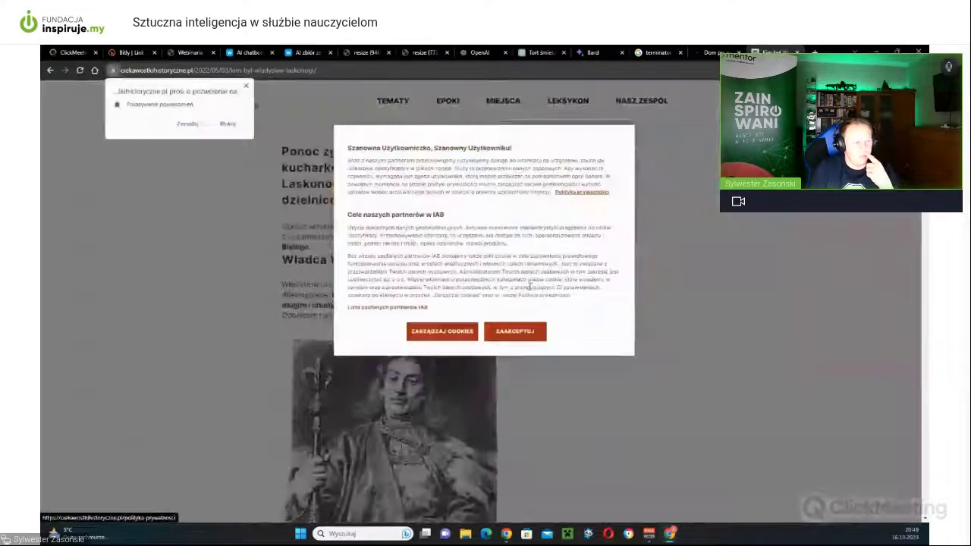
pyautogui.click(506, 332)
# Skim the article for dated events and highlight "prawdopodobnie 11 listopada 1227" in the section "Zamach w Gąsawie"
pyautogui.scroll(-1, 607, 249)
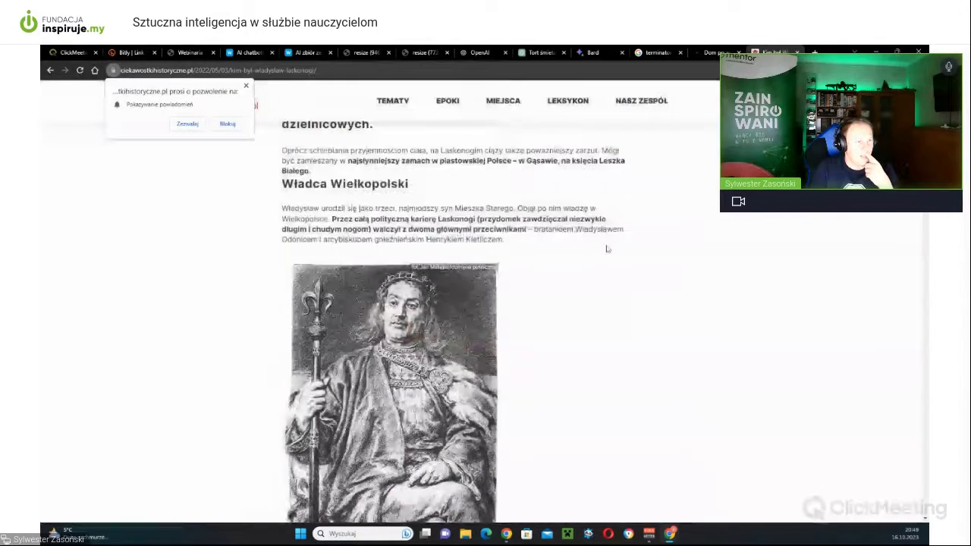
pyautogui.scroll(-6, 572, 257)
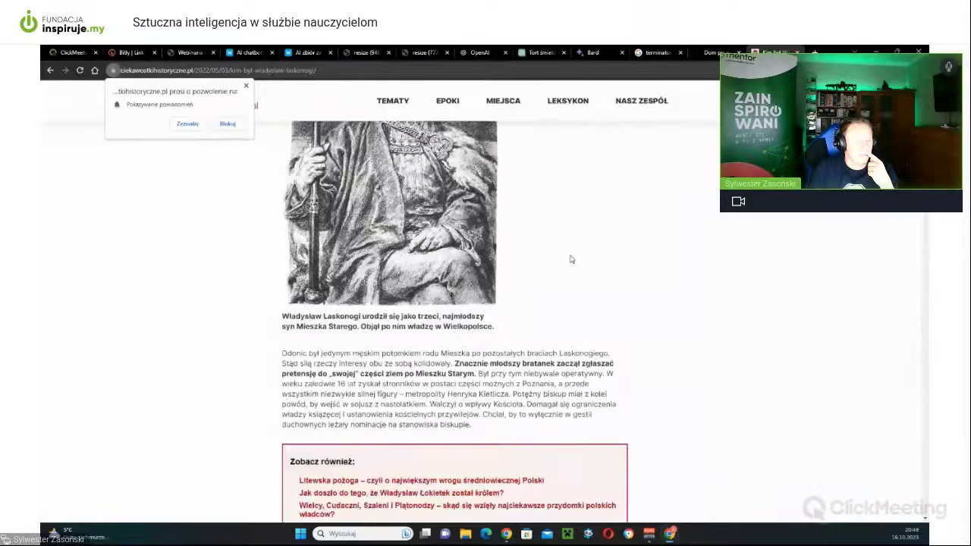
pyautogui.scroll(-10, 566, 266)
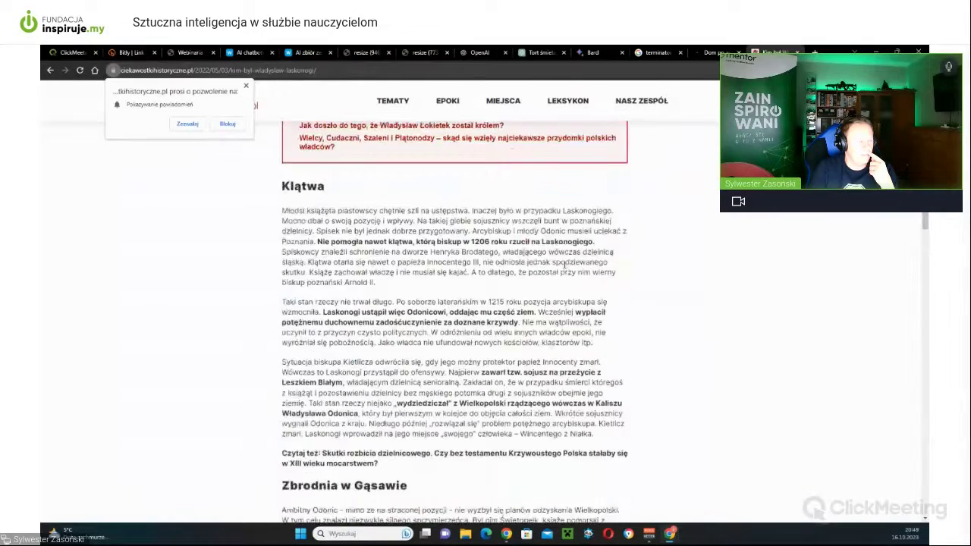
pyautogui.scroll(-10, 562, 267)
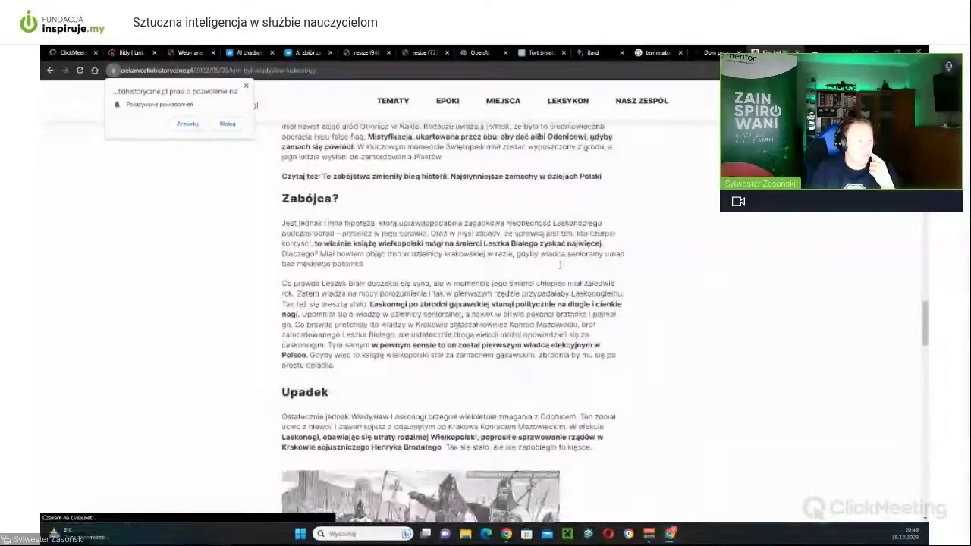
pyautogui.scroll(-10, 561, 267)
pyautogui.scroll(20, 561, 267)
pyautogui.scroll(6, 561, 267)
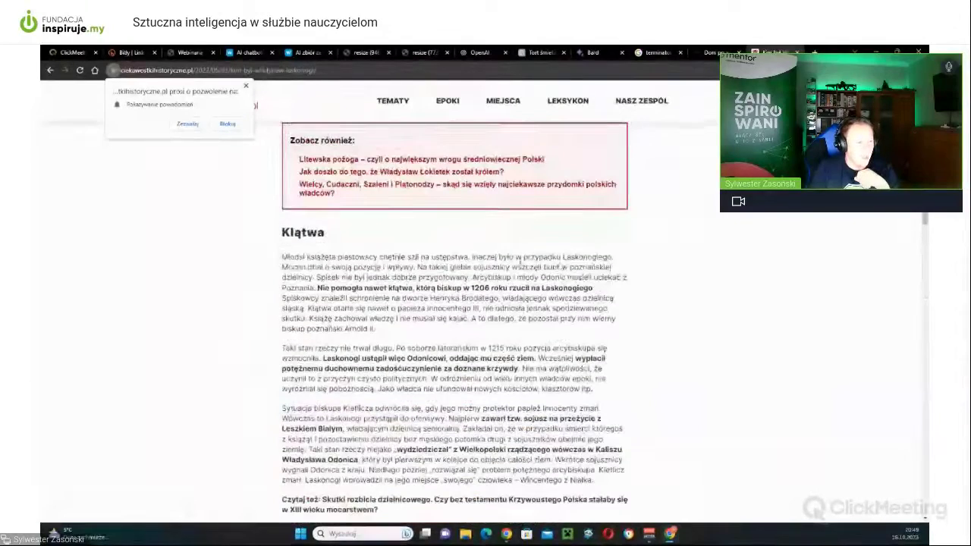
pyautogui.scroll(-6, 444, 264)
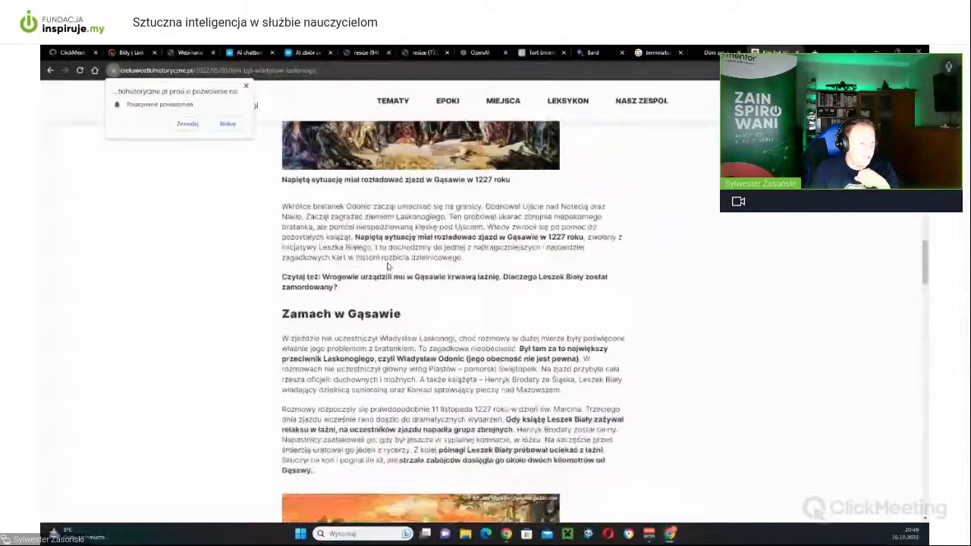
pyautogui.scroll(-2, 387, 296)
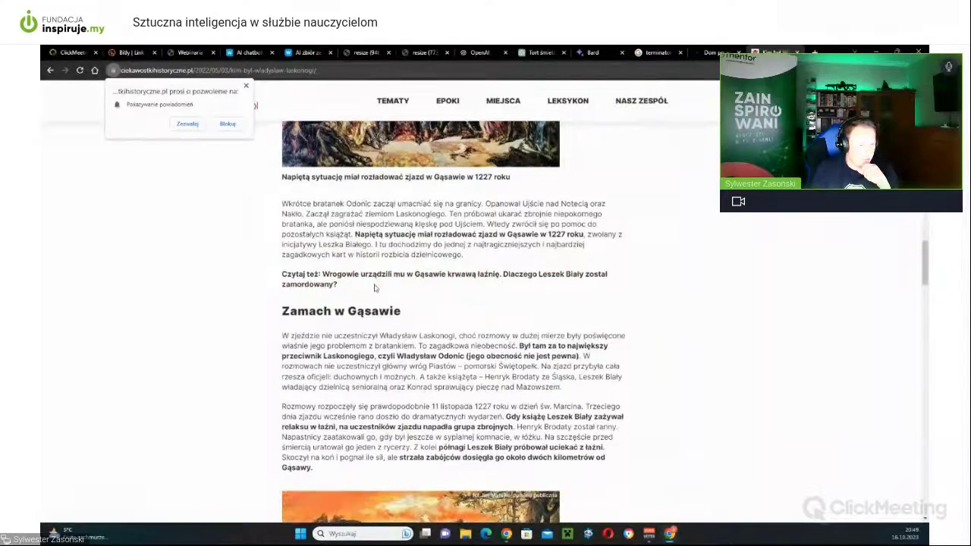
pyautogui.moveTo(367, 317); pyautogui.dragTo(495, 316)
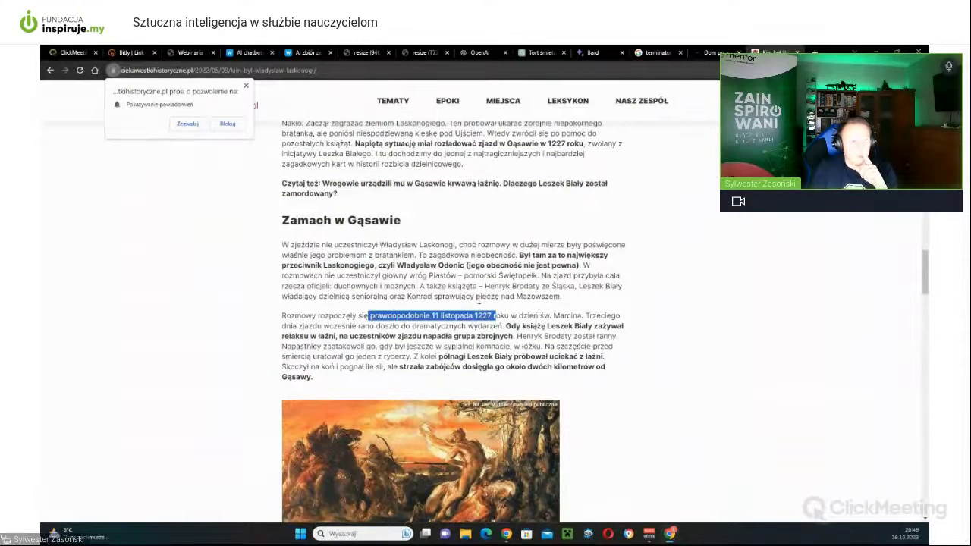
# Return to the ChatGPT conversation and send the false-premise request "Opisz proces wykluwania się z jaja cielaka"
pyautogui.click(540, 53)
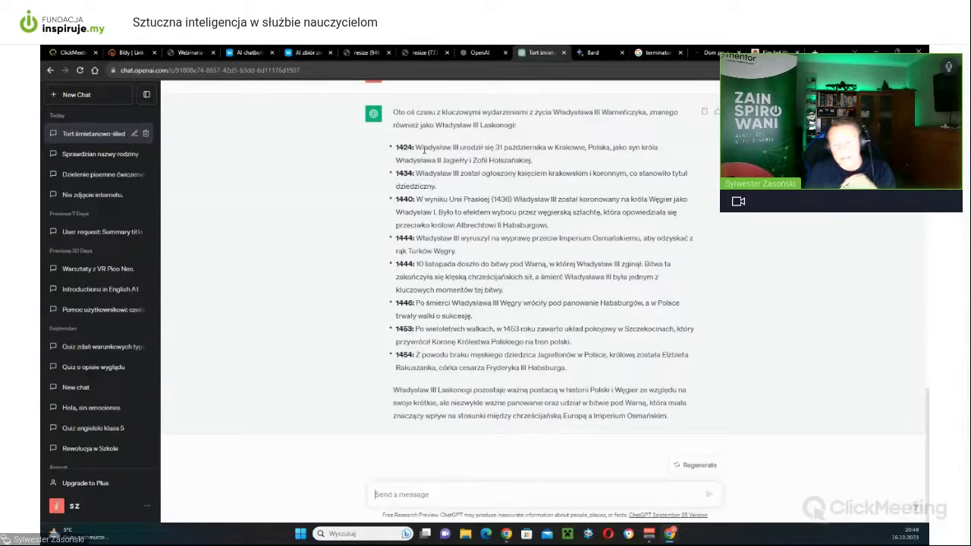
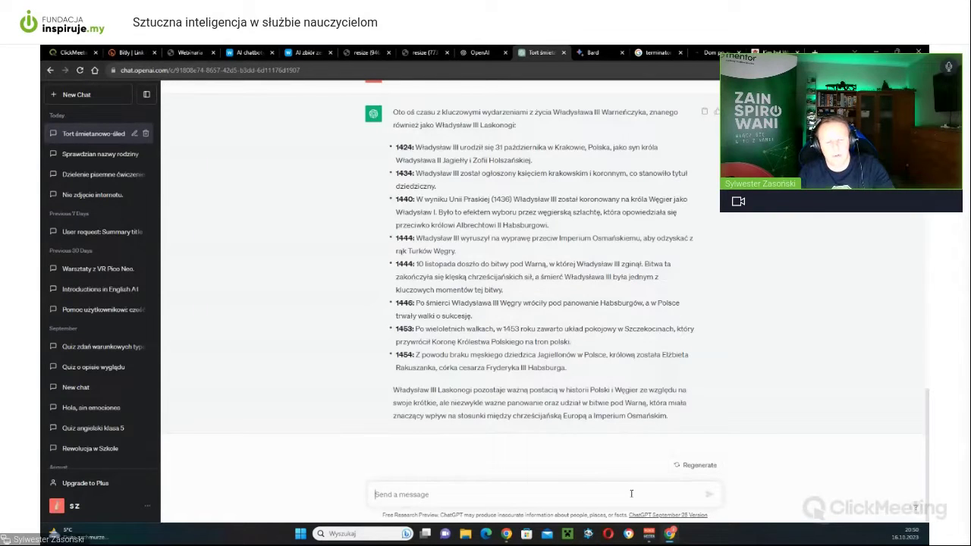
pyautogui.write('Opi')
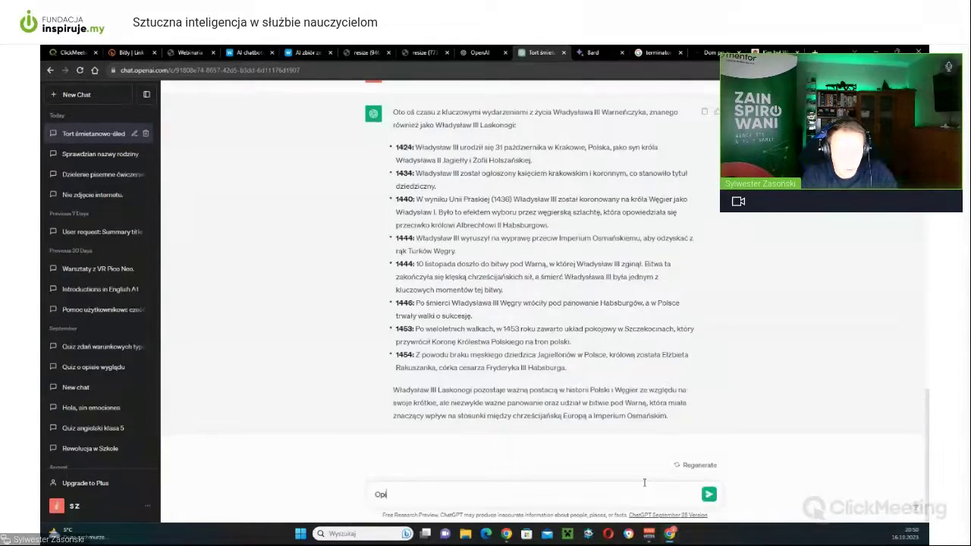
pyautogui.write('sz proces w')
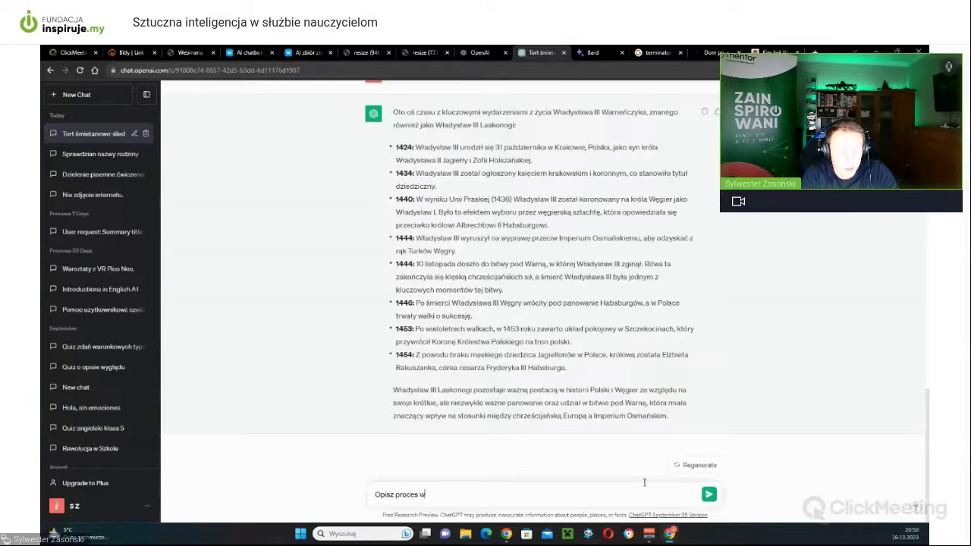
pyautogui.write('ykluwania')
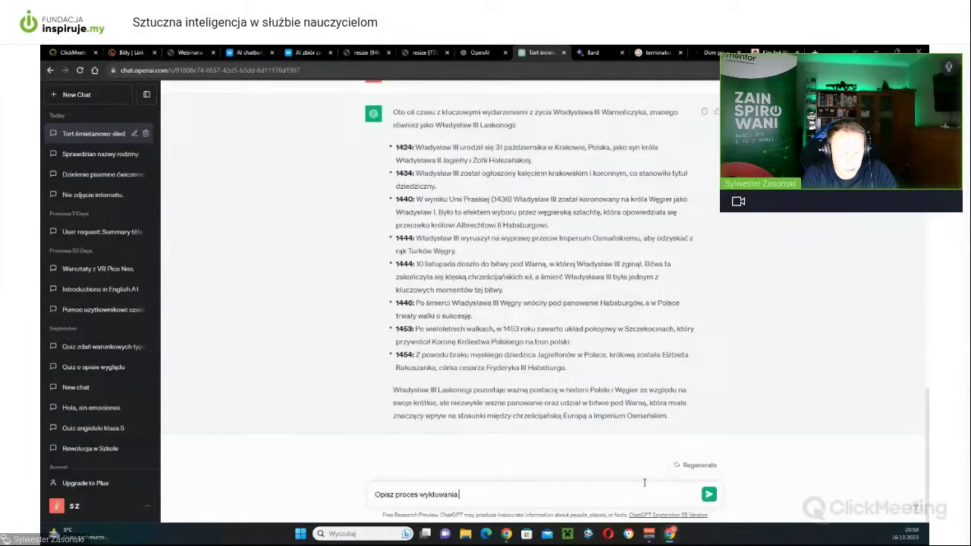
pyautogui.write(' się z jaja ')
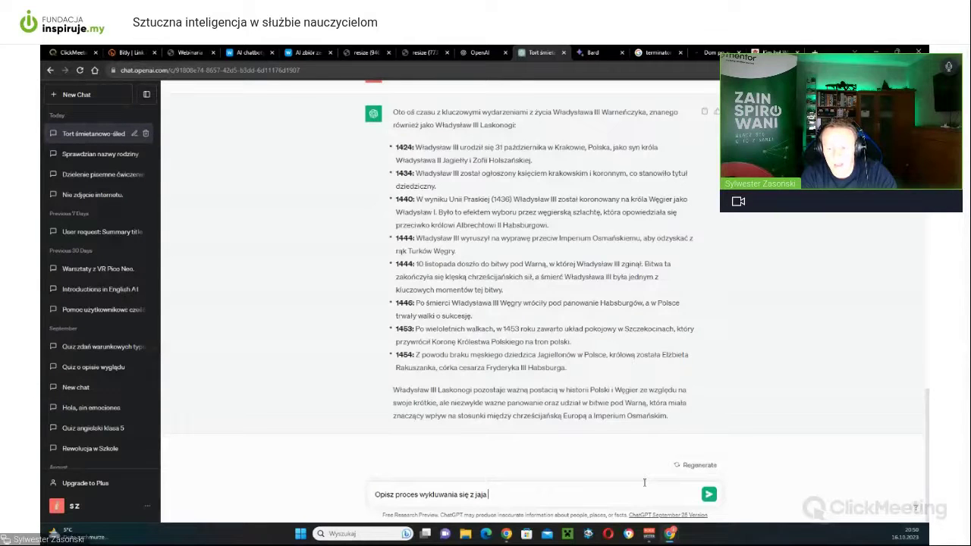
pyautogui.write('cielaka')
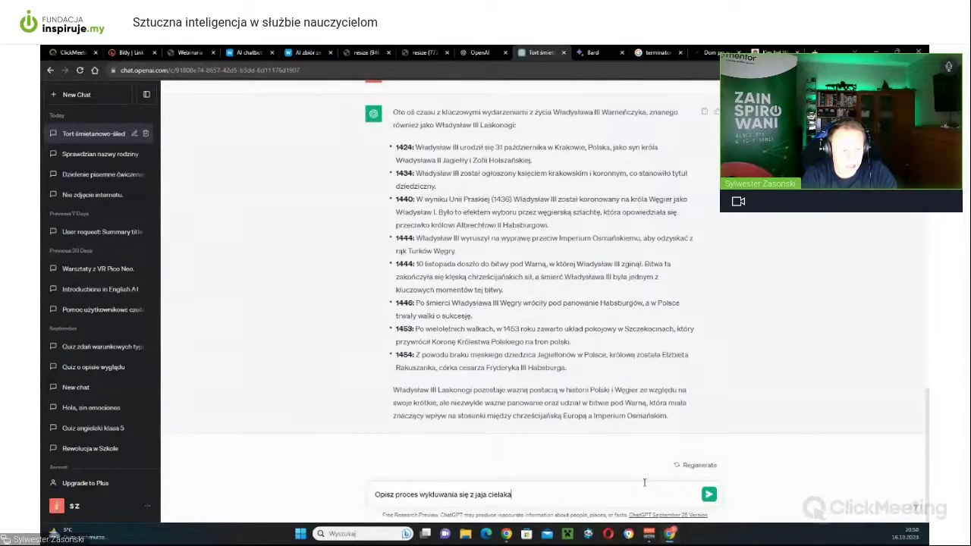
pyautogui.press('Return')
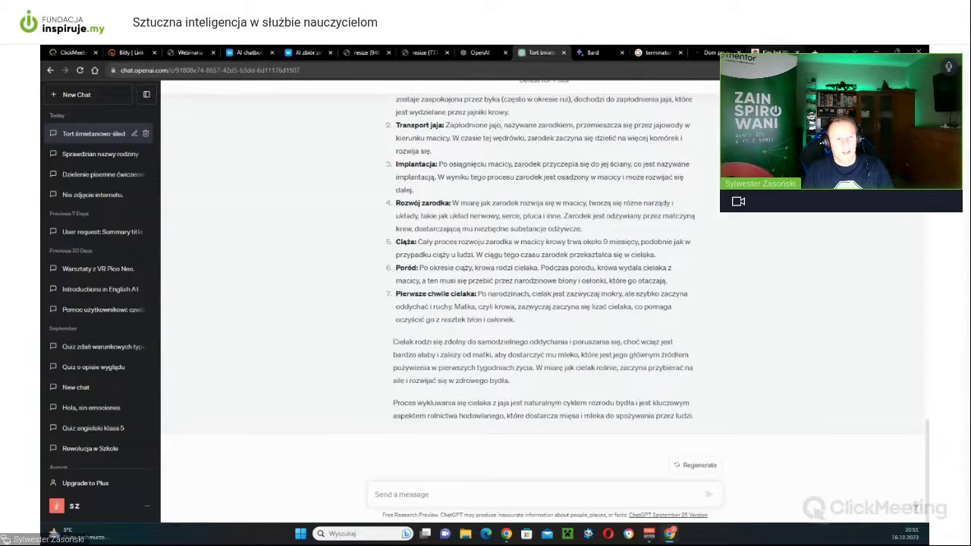
# Return to the CiekawostkiHistoryczne.pl article and select the paragraphs preceding the heading "Zbrodnia w Gąsawie"
pyautogui.click(773, 52)
pyautogui.scroll(-3, 664, 253)
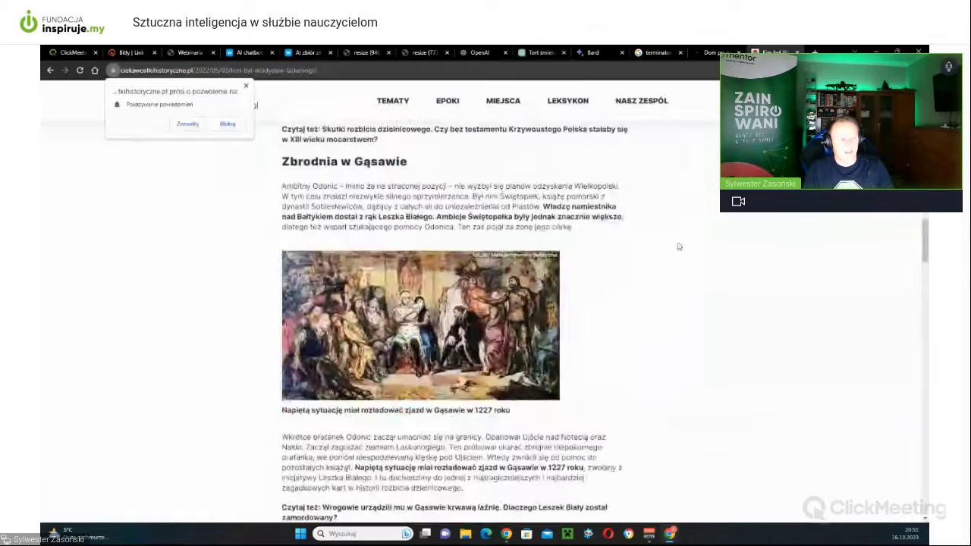
pyautogui.scroll(3, 660, 241)
pyautogui.scroll(3, 646, 238)
pyautogui.moveTo(283, 278); pyautogui.dragTo(458, 396)
pyautogui.scroll(-2, 465, 396)
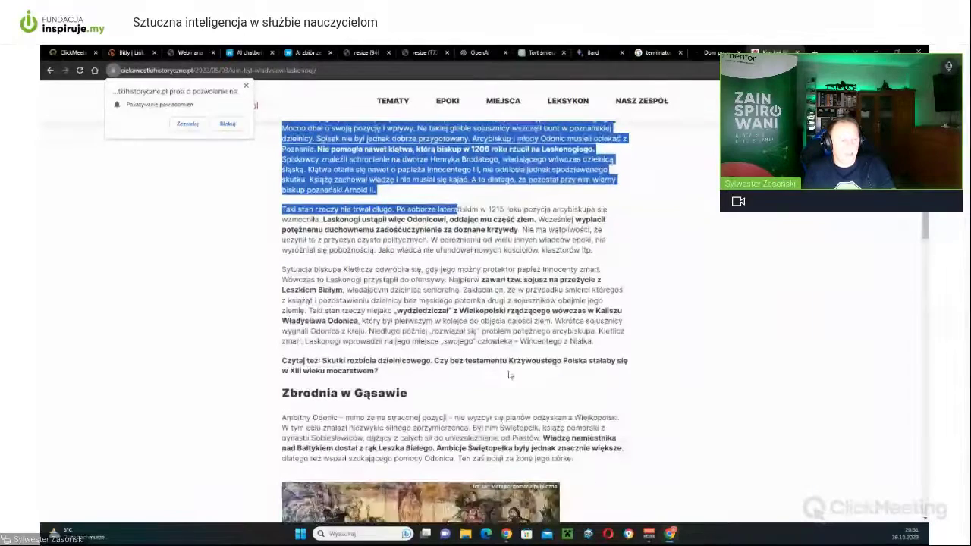
pyautogui.keyDown('shift'); pyautogui.click(615, 347); pyautogui.keyUp('shift')
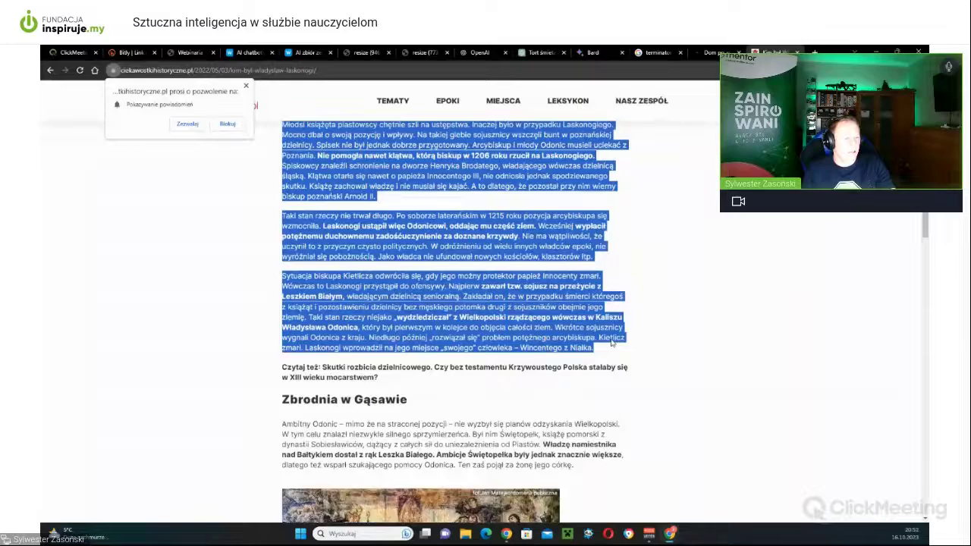
# Select and copy the two paragraphs above the painting in the article's section "Zamach w Gąsawie"
pyautogui.scroll(3, 611, 343)
pyautogui.scroll(-10, 604, 343)
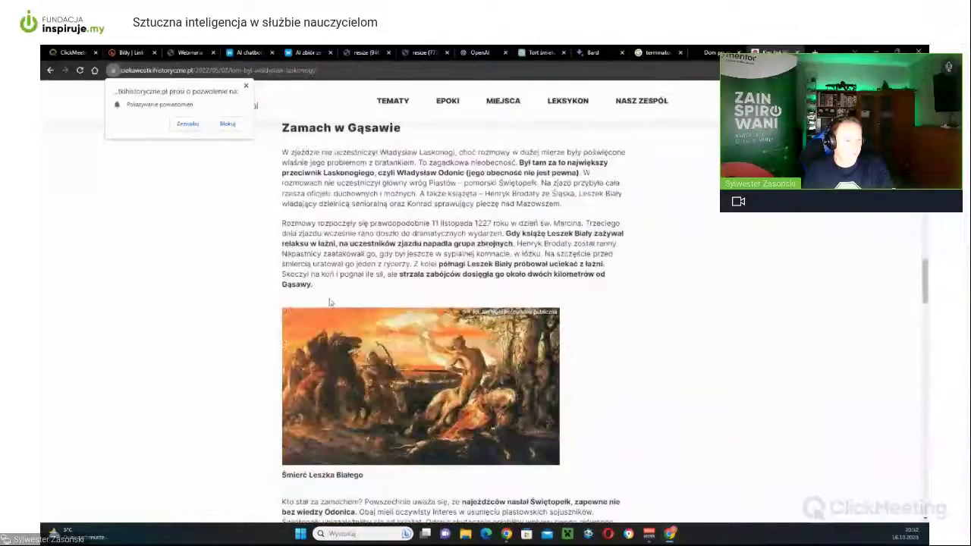
pyautogui.scroll(-2, 337, 296)
pyautogui.scroll(3, 372, 295)
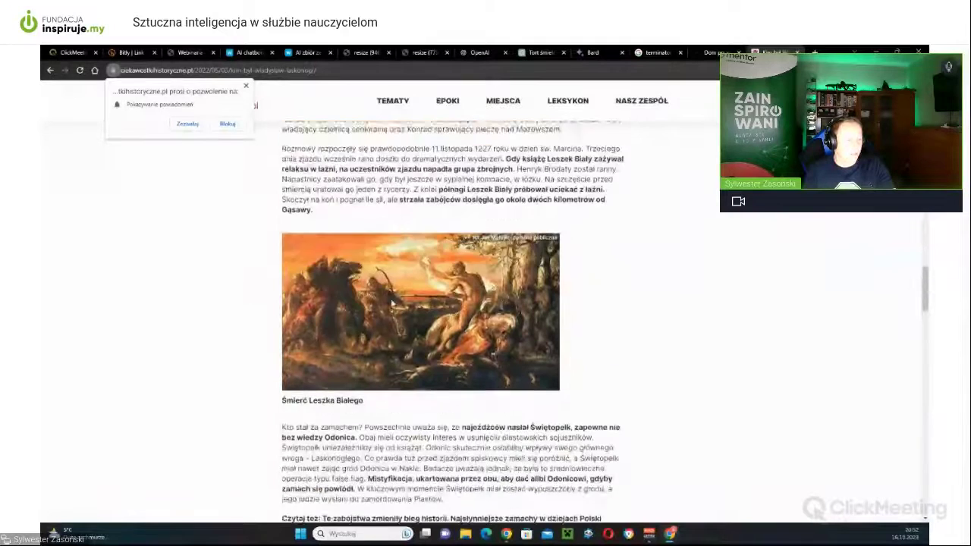
pyautogui.moveTo(282, 197); pyautogui.dragTo(364, 329)
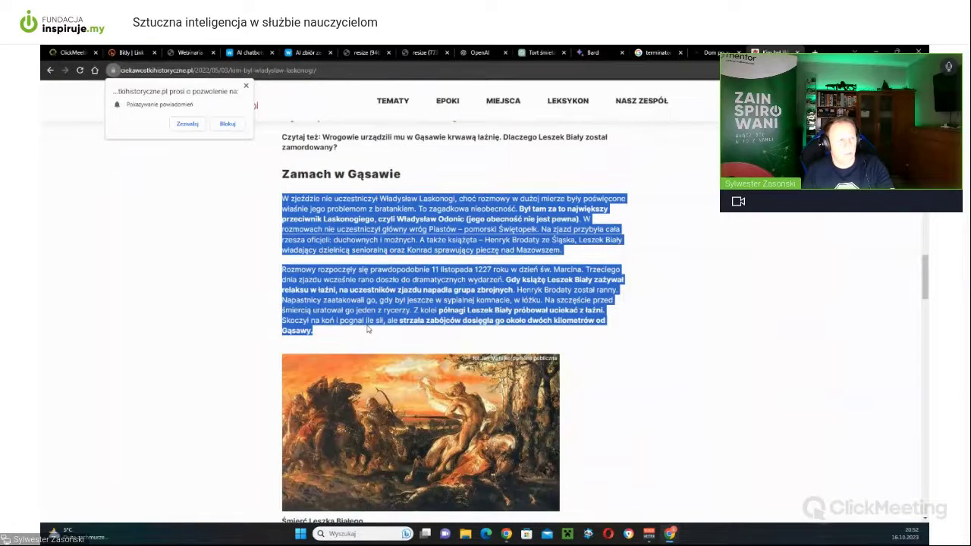
# Return to ChatGPT and delete the current "Tort śmietanowo-śled…" conversation, leaving an empty new chat
pyautogui.click(485, 53)
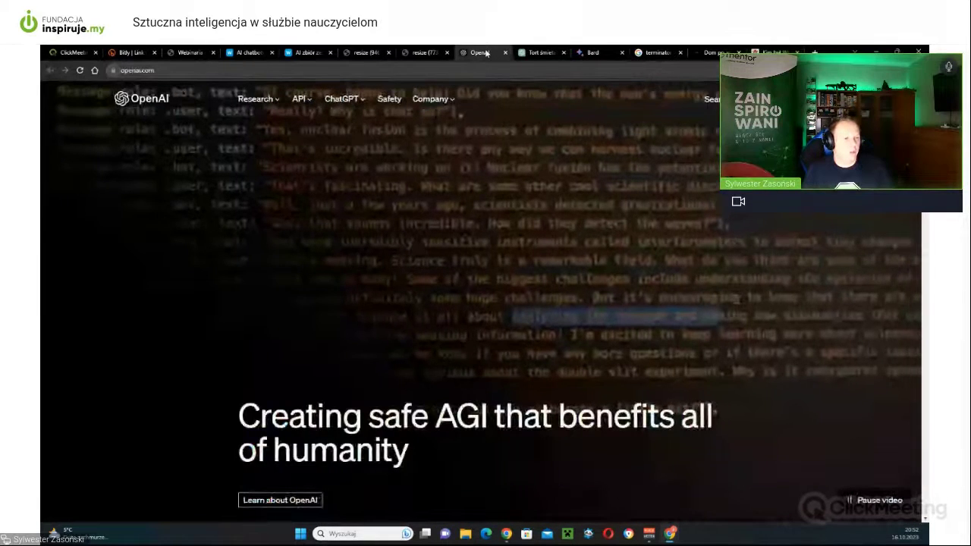
pyautogui.click(540, 52)
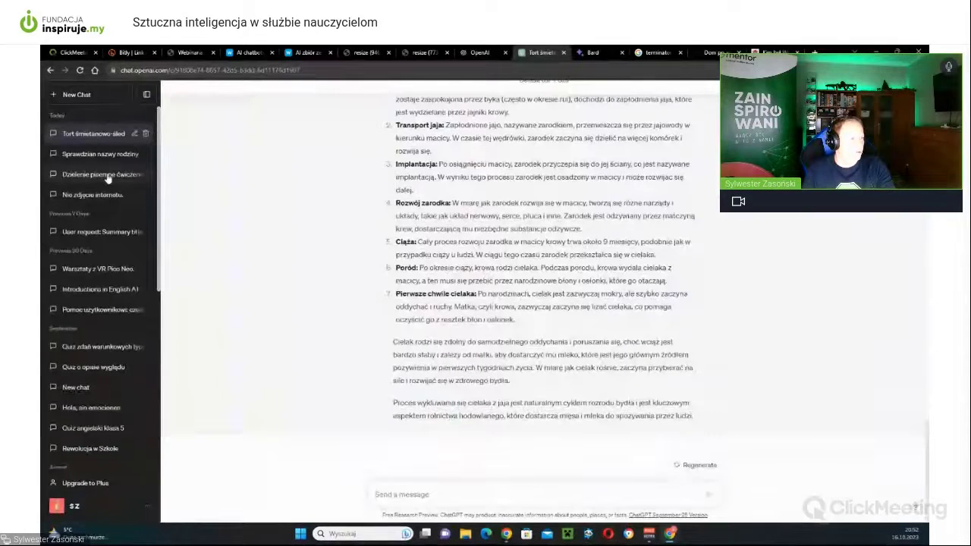
pyautogui.click(146, 134)
pyautogui.click(560, 331)
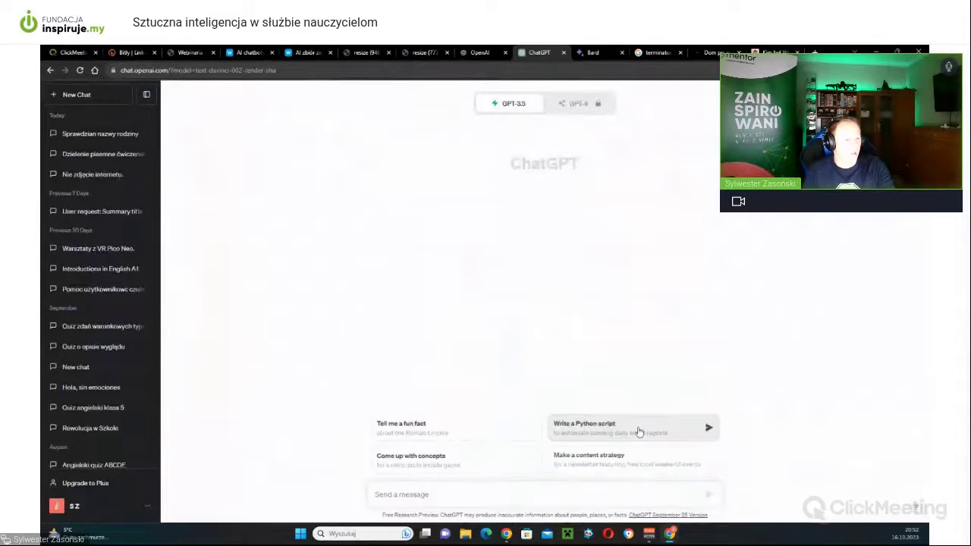
# Compose the prompt "Jesteś nauczycielem historii w szkole podstawowej. Utwórz pytania do tekstu:" and paste the copied article paragraphs beneath it without sending
pyautogui.write('Jesteś n')
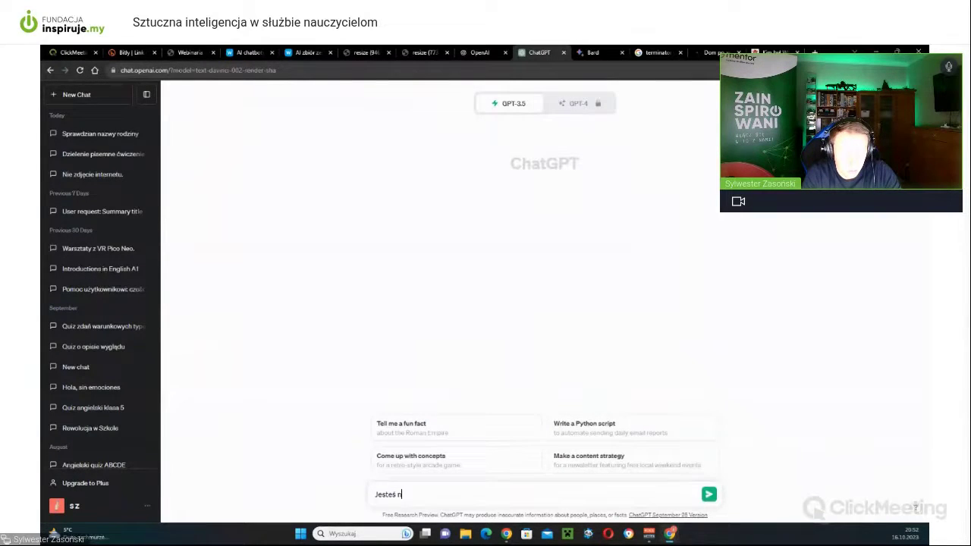
pyautogui.write('auczycielem')
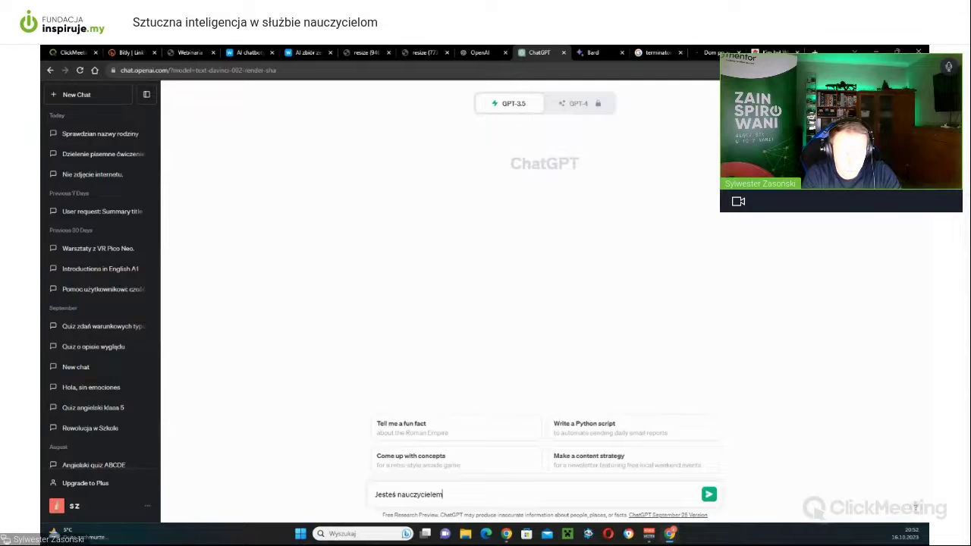
pyautogui.write(' historii')
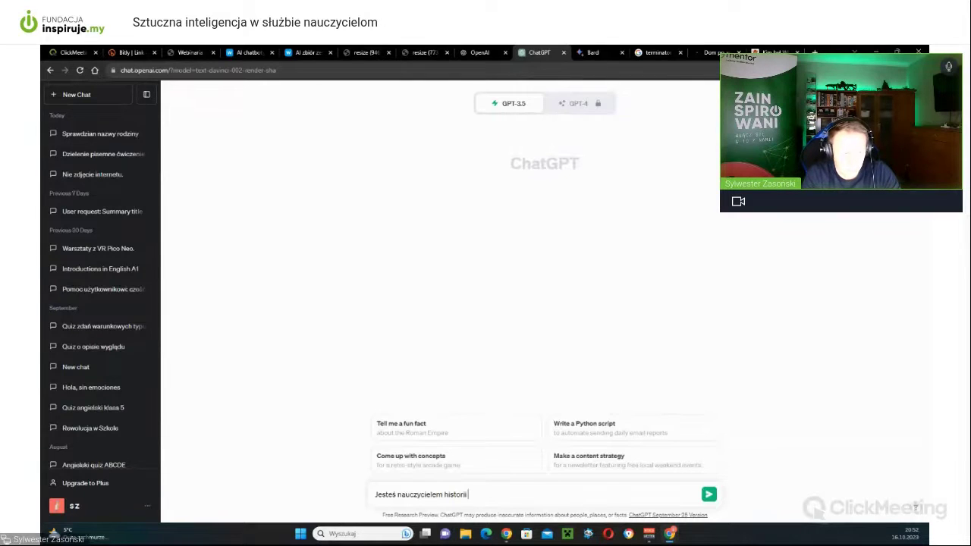
pyautogui.write(' w szkole podstawowej')
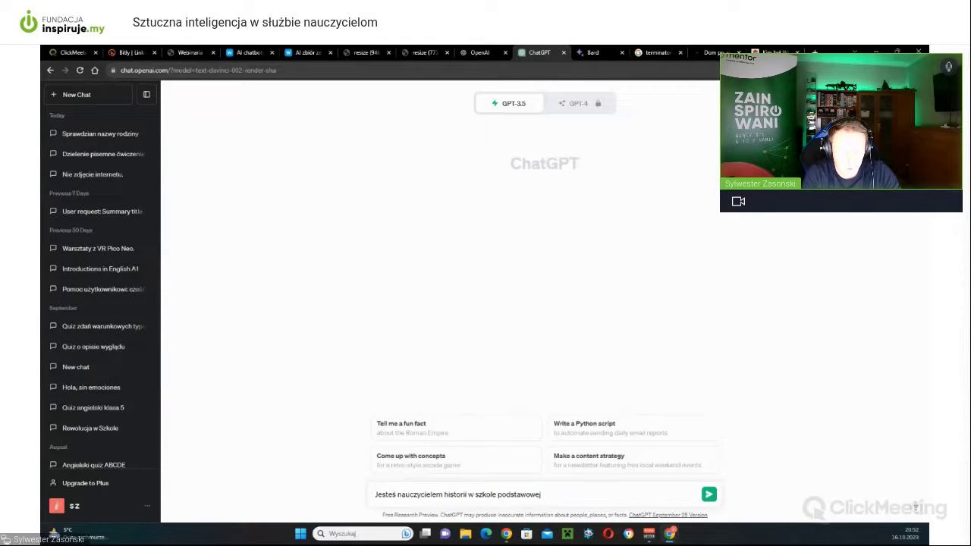
pyautogui.write('. Utwórz pytania')
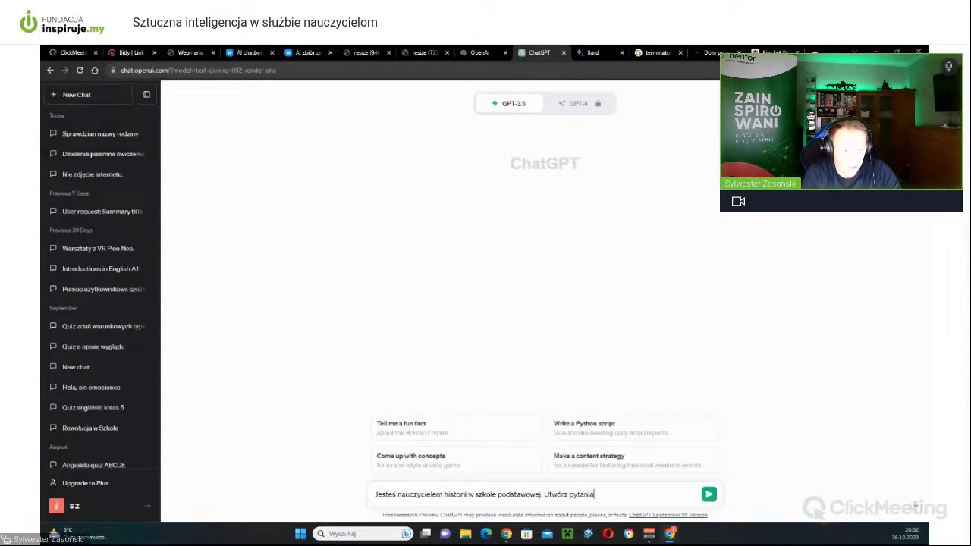
pyautogui.write(' do tekstu:')
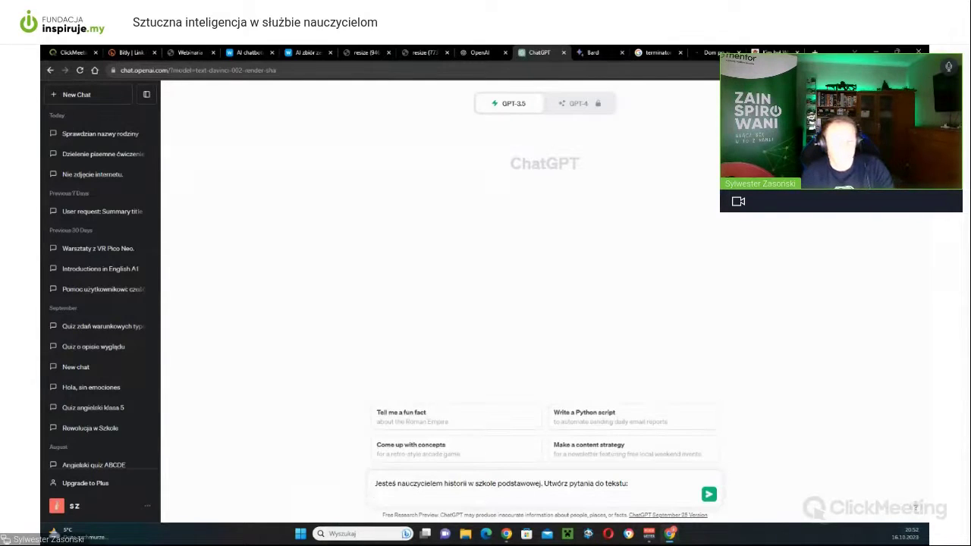
pyautogui.hotkey('ctrl', 'v')
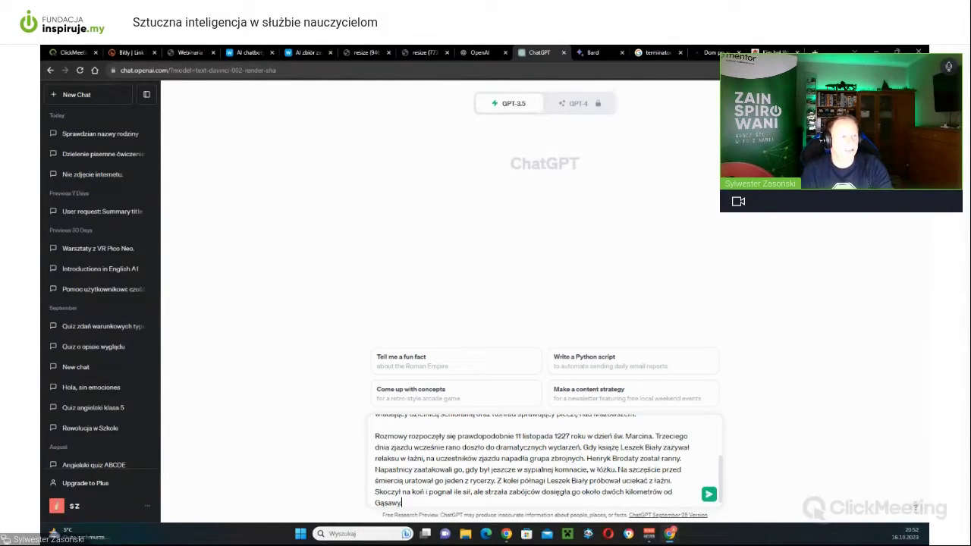
# Go back to the article and copy the paragraph beginning "Kto stał za zamachem?" below the painting
pyautogui.click(766, 52)
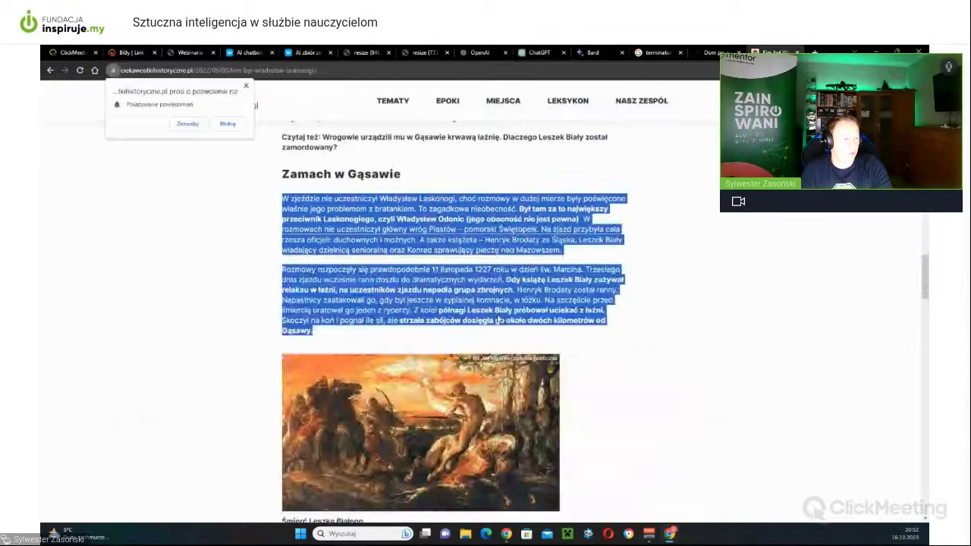
pyautogui.scroll(-3, 498, 321)
pyautogui.moveTo(558, 347); pyautogui.dragTo(281, 270)
pyautogui.hotkey('ctrl', 'c')
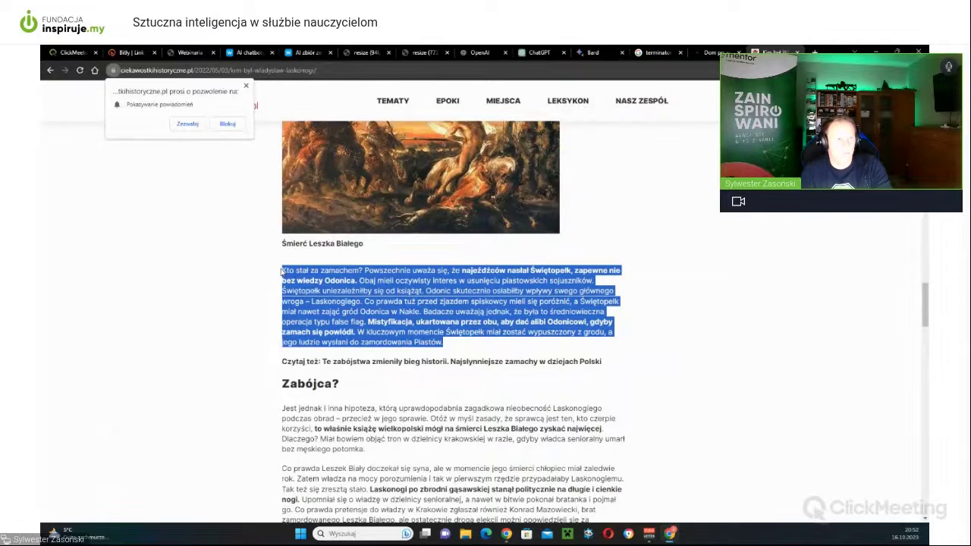
# Append the copied paragraph to the end of the unsent ChatGPT prompt and send it
pyautogui.click(539, 52)
pyautogui.scroll(1, 516, 455)
pyautogui.scroll(-1, 515, 445)
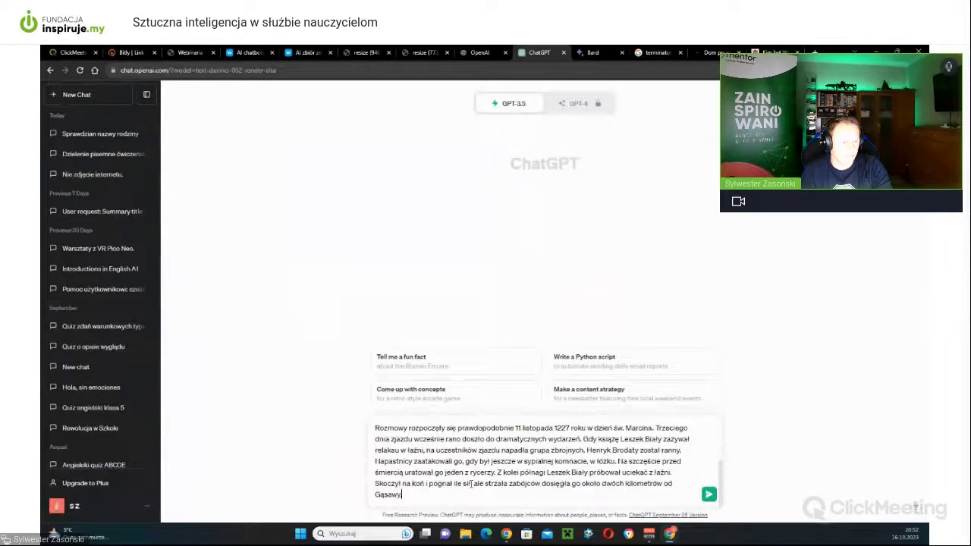
pyautogui.hotkey('ctrl', 'v')
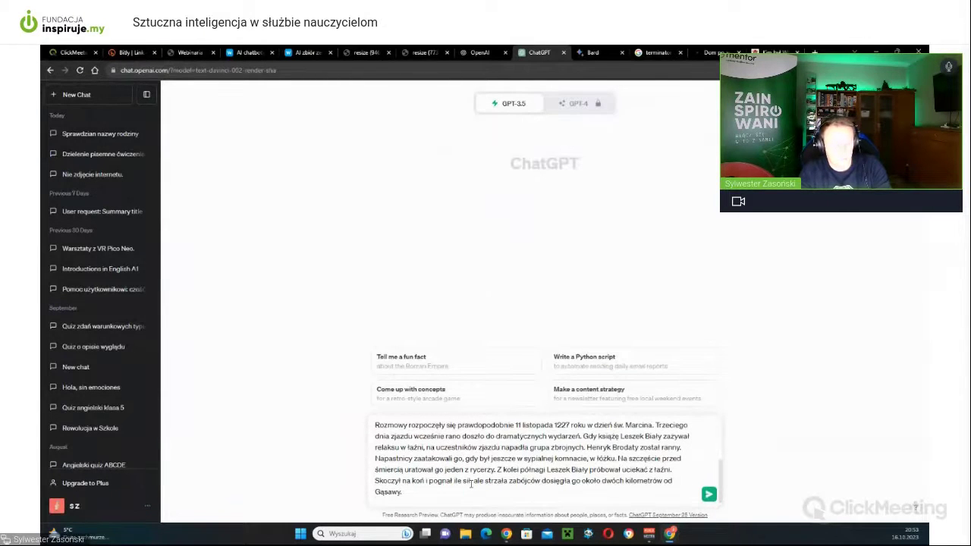
pyautogui.press('Return')
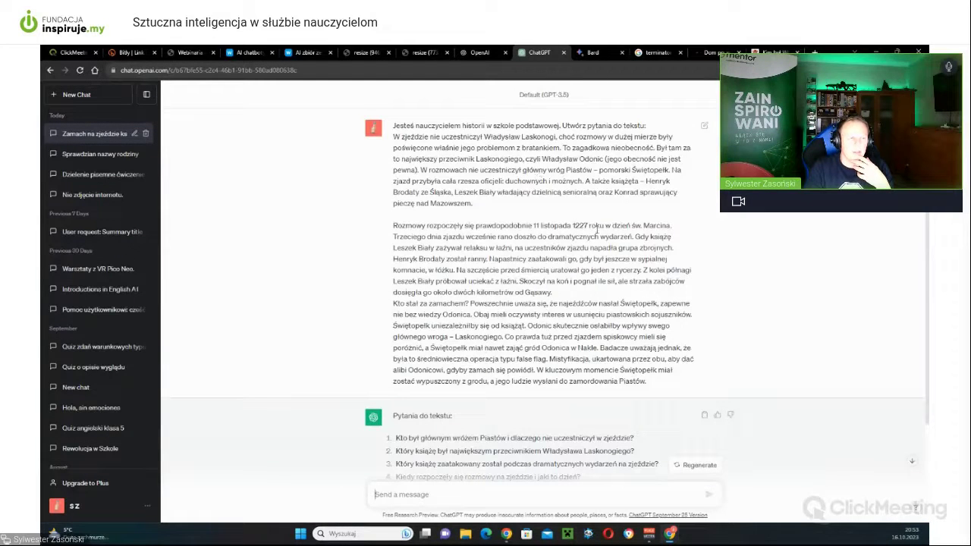
# Send the follow-up prompt "stwórz scenariusz lekcji z wykorzystaniem tego tekstu" in the same conversation and read through the generated lesson plan
pyautogui.scroll(-1, 592, 235)
pyautogui.scroll(1, 590, 238)
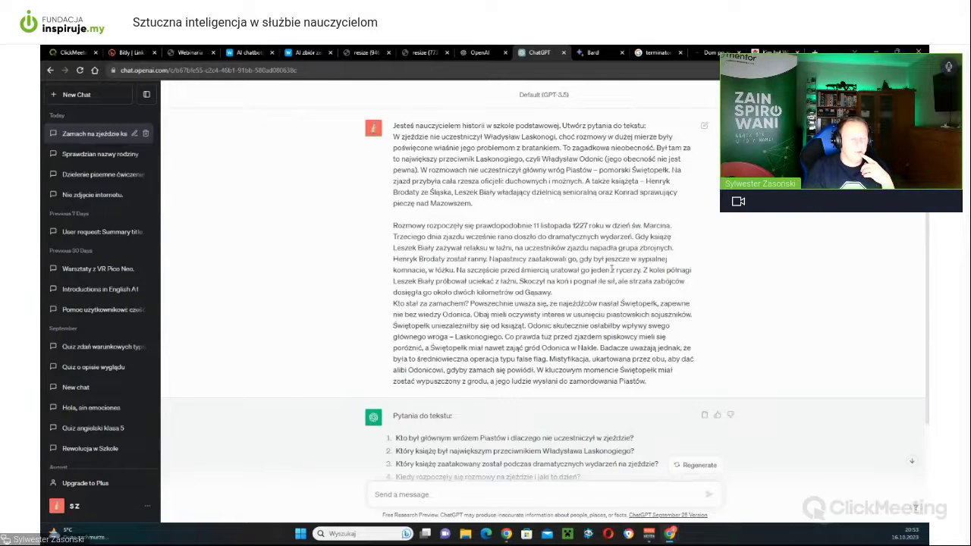
pyautogui.scroll(-2, 606, 267)
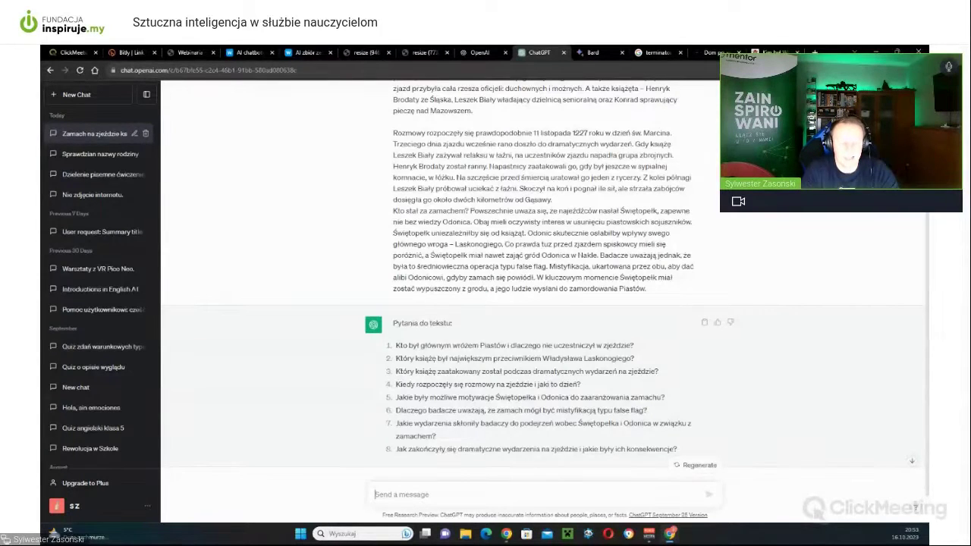
pyautogui.write('st')
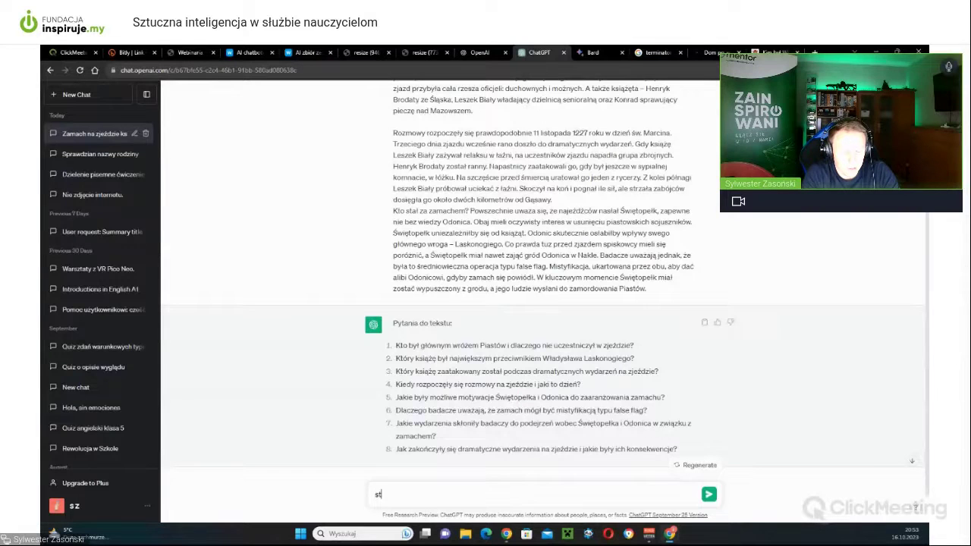
pyautogui.write('wórz sc')
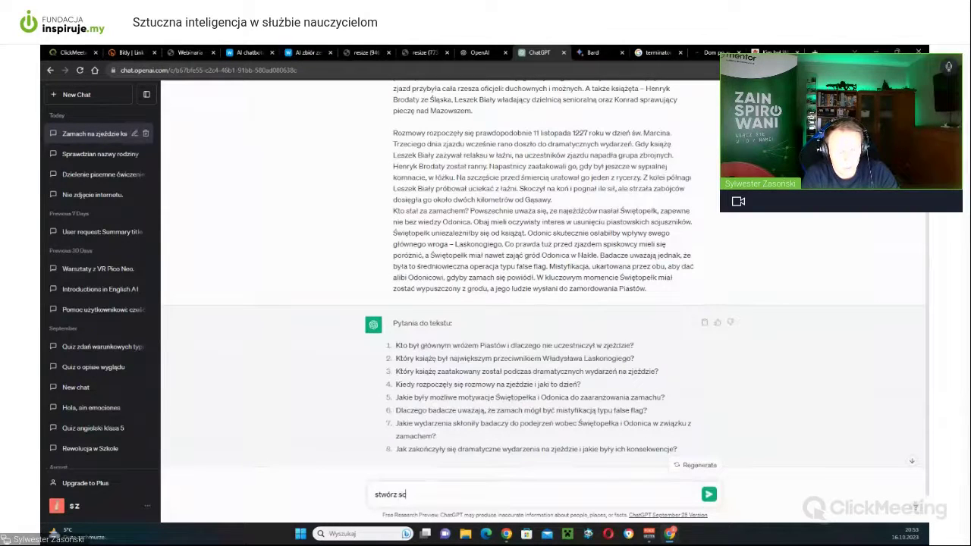
pyautogui.write('enariusz lekcji z u')
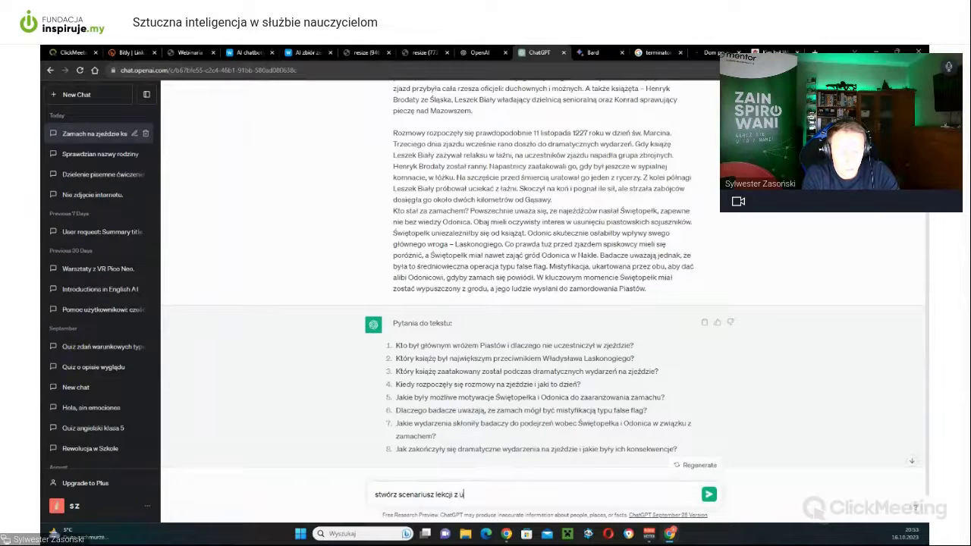
pyautogui.press('BackSpace')
pyautogui.write('wykorzystan')
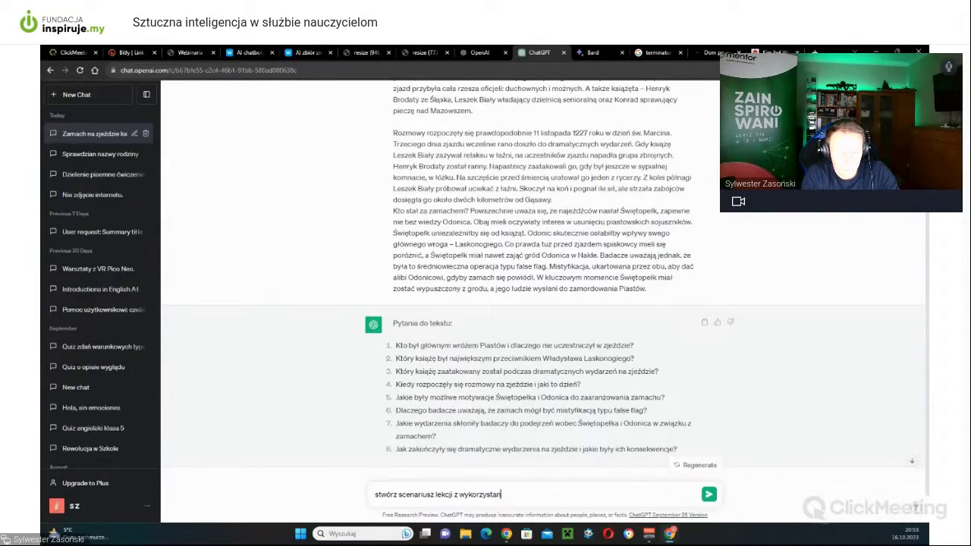
pyautogui.write('iem tego tekstu')
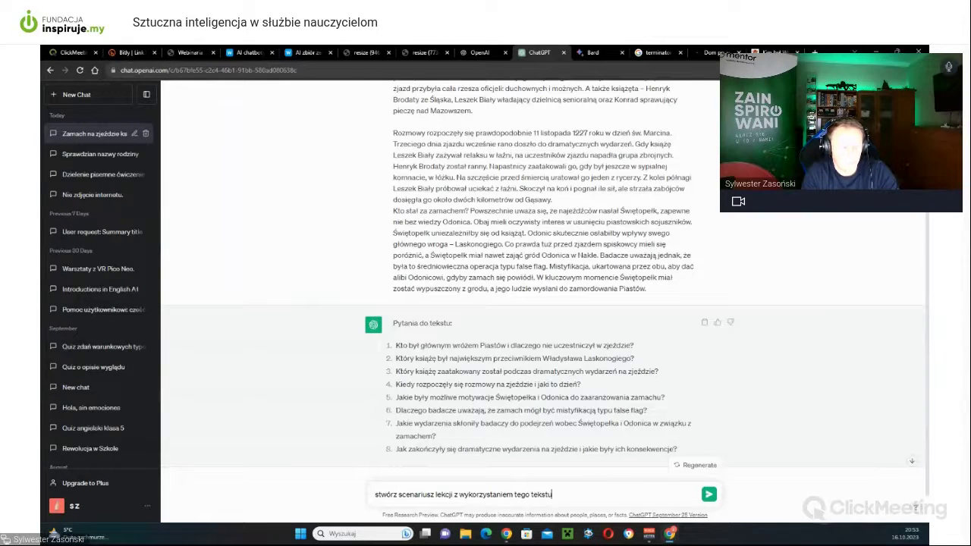
pyautogui.press('Return')
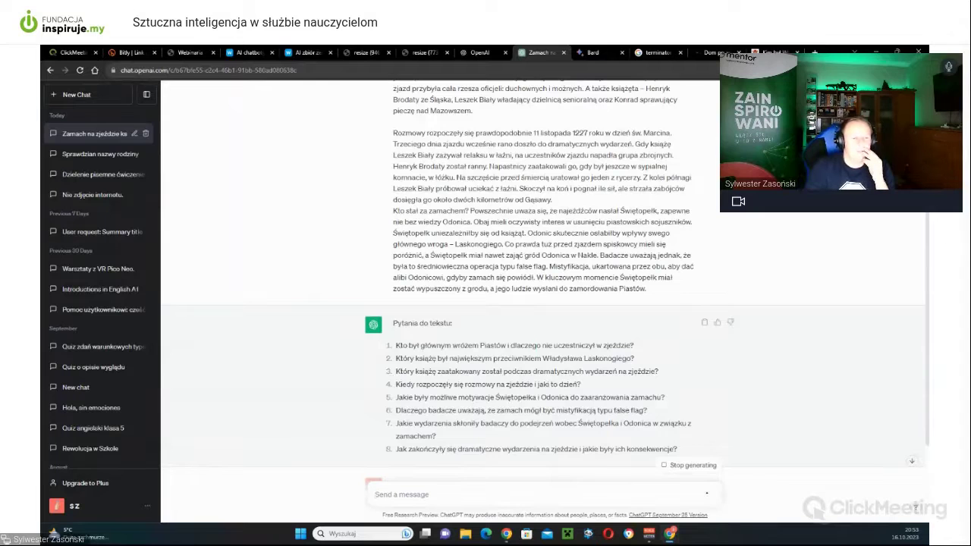
pyautogui.scroll(-2, 785, 256)
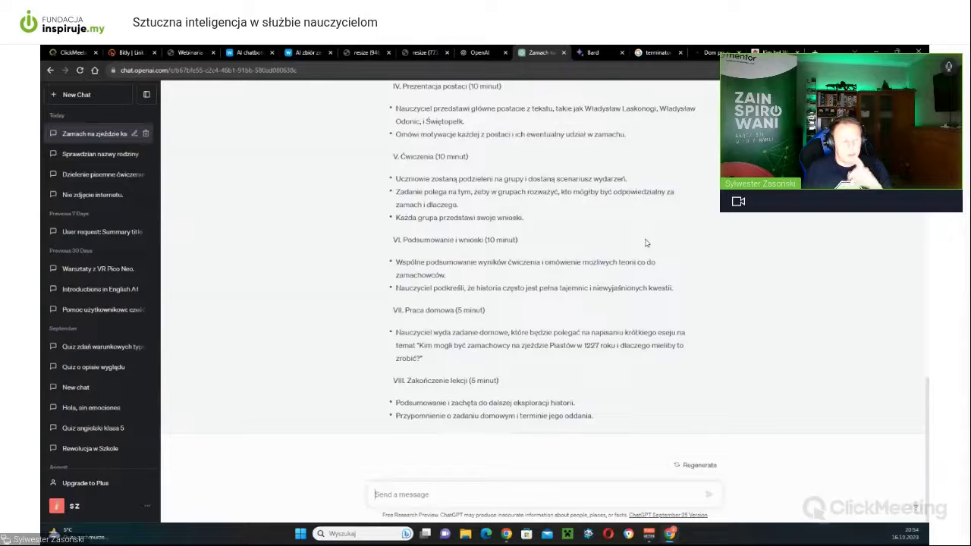
# Start a new ChatGPT conversation and send the prompt "Streść mi "Balladynę" w 5 zdaniach"
pyautogui.click(76, 96)
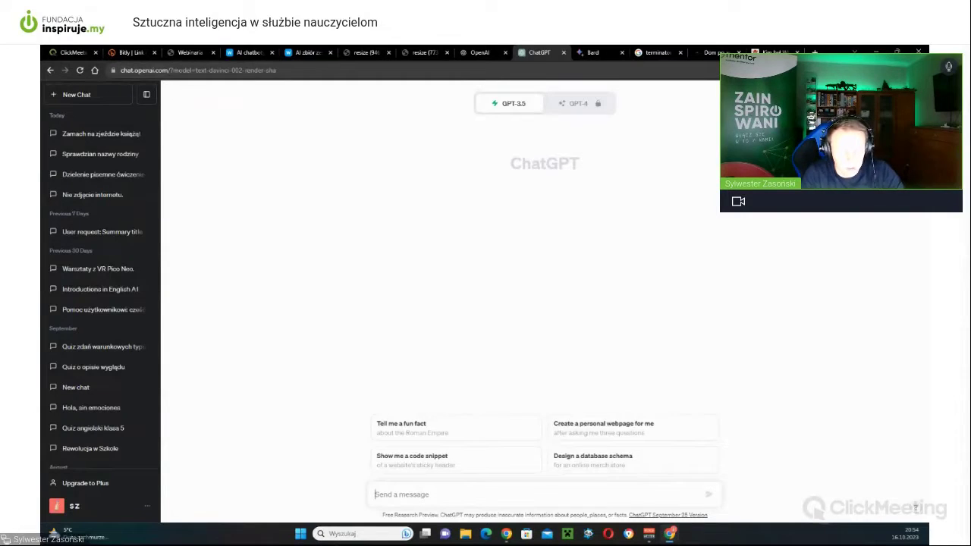
pyautogui.write('I')
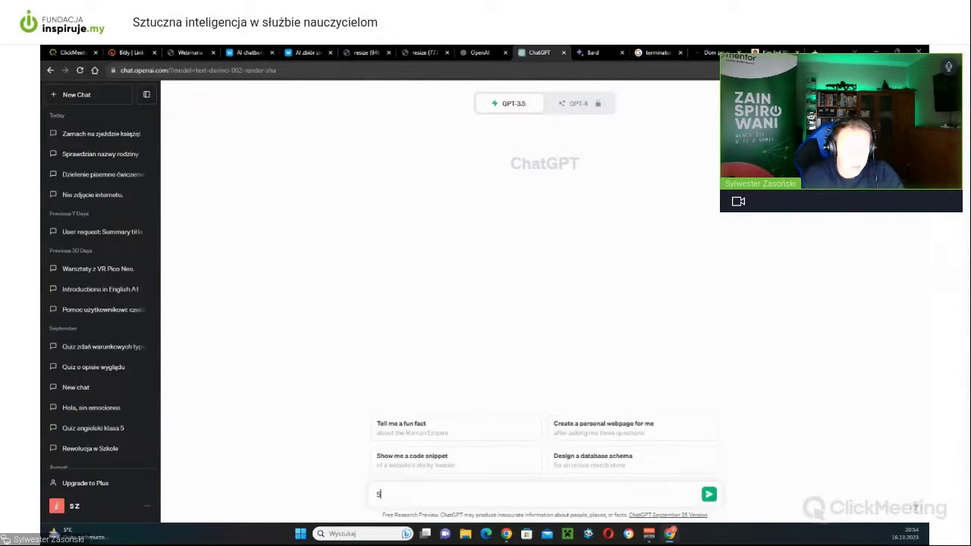
pyautogui.press('BackSpace')
pyautogui.write('St')
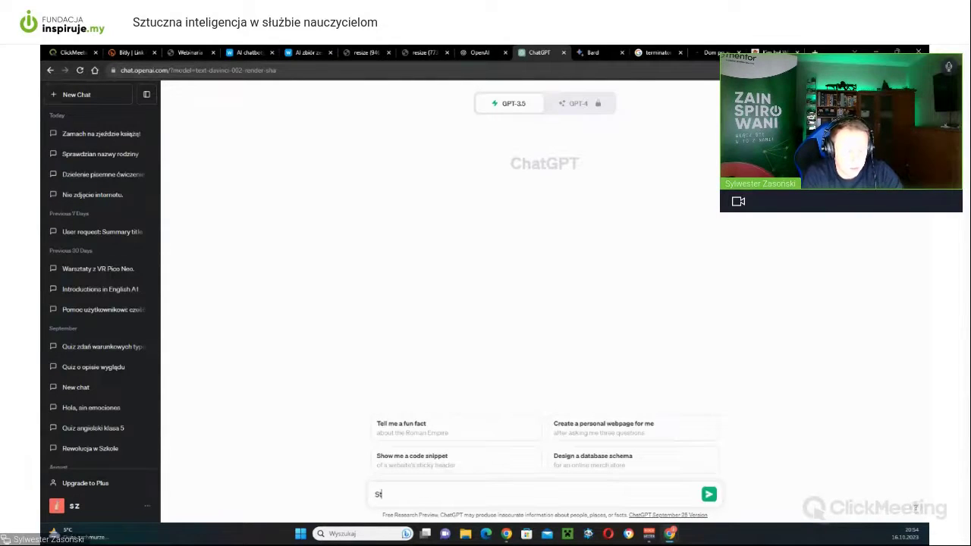
pyautogui.write('reść mi')
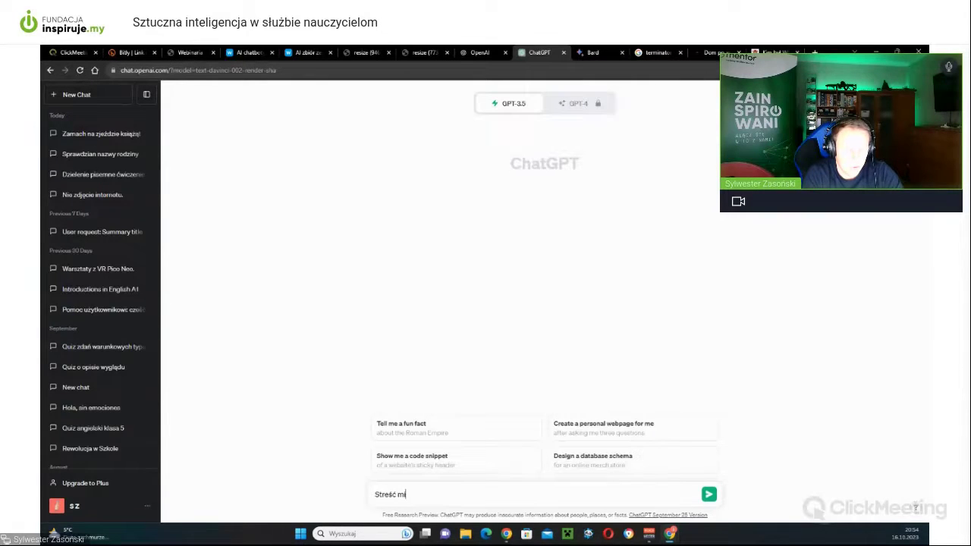
pyautogui.write(' "Balla')
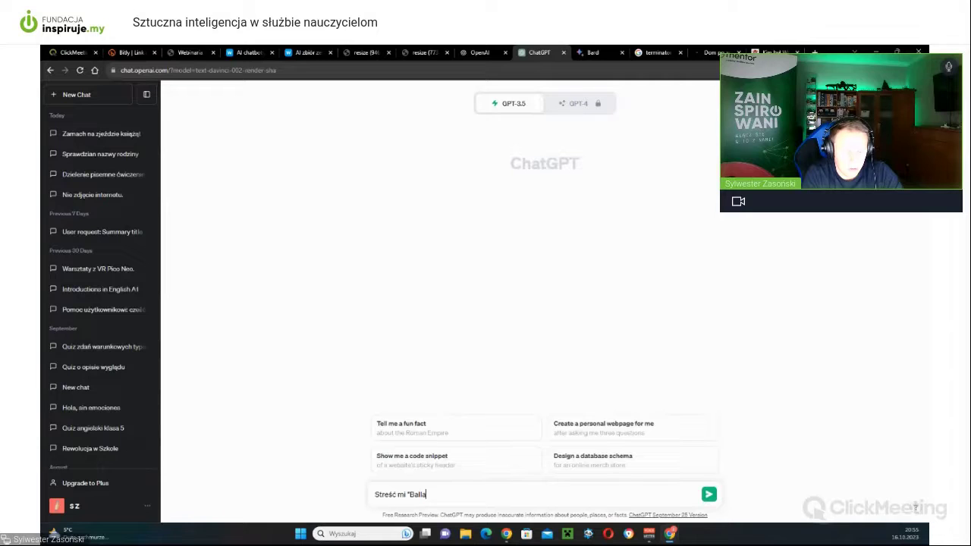
pyautogui.write('dyne" w')
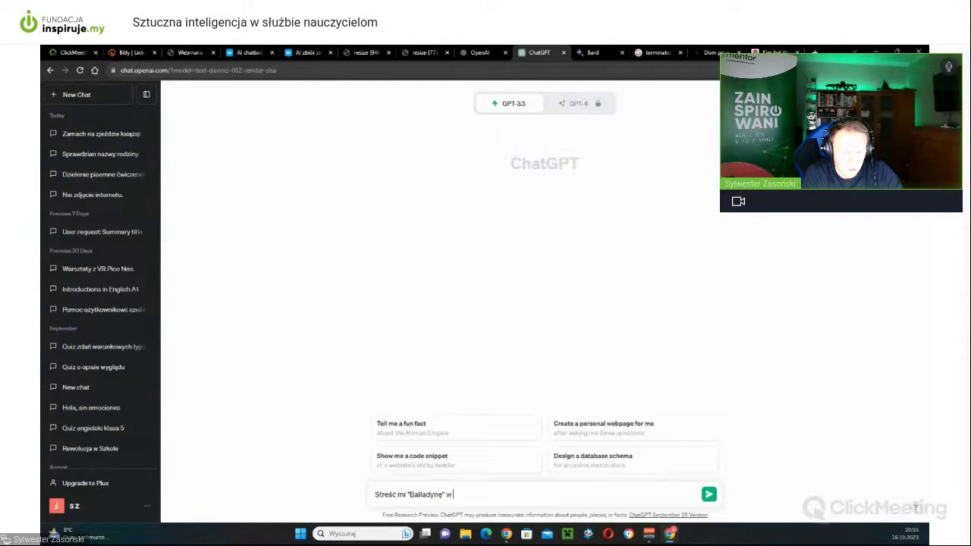
pyautogui.write(' 5 zdań')
pyautogui.write('iach')
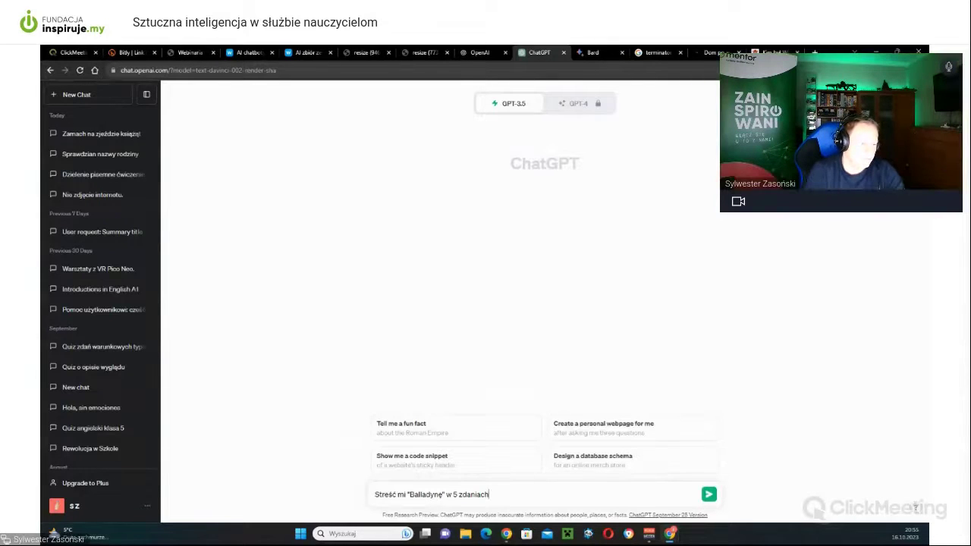
pyautogui.press('Return')
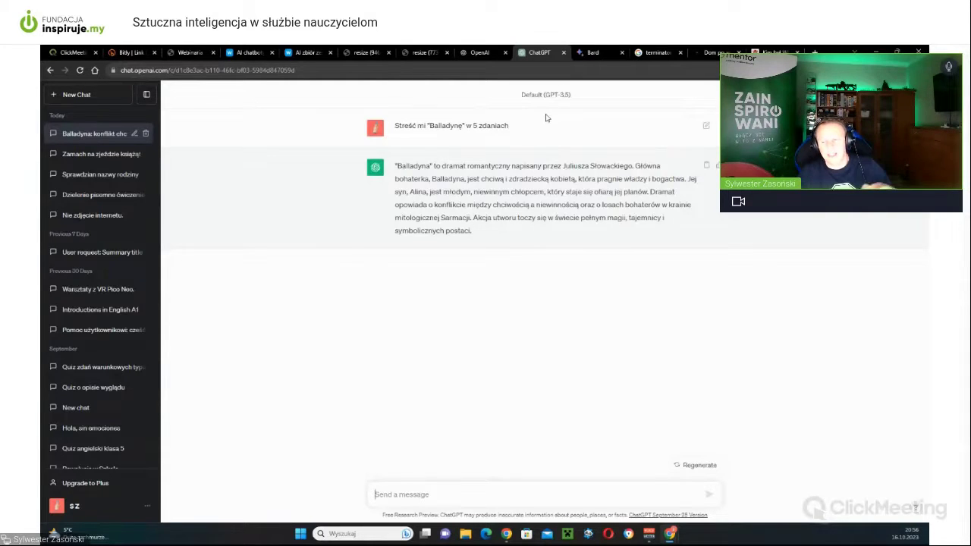
pyautogui.click(538, 489)
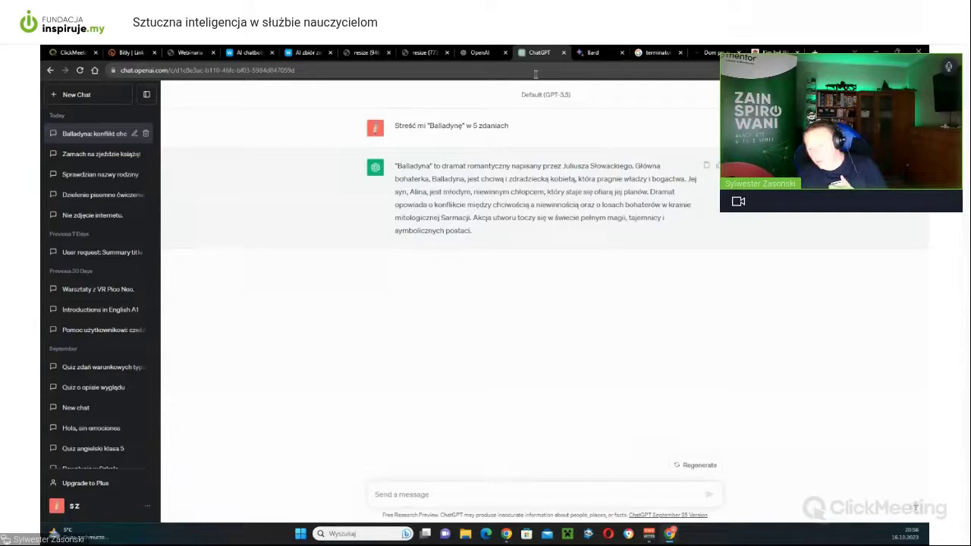
# Switch to Bard, send the prompt "Streść książkę pod tytułem Balladyna" and look through the whole answer
pyautogui.click(589, 53)
pyautogui.click(292, 68)
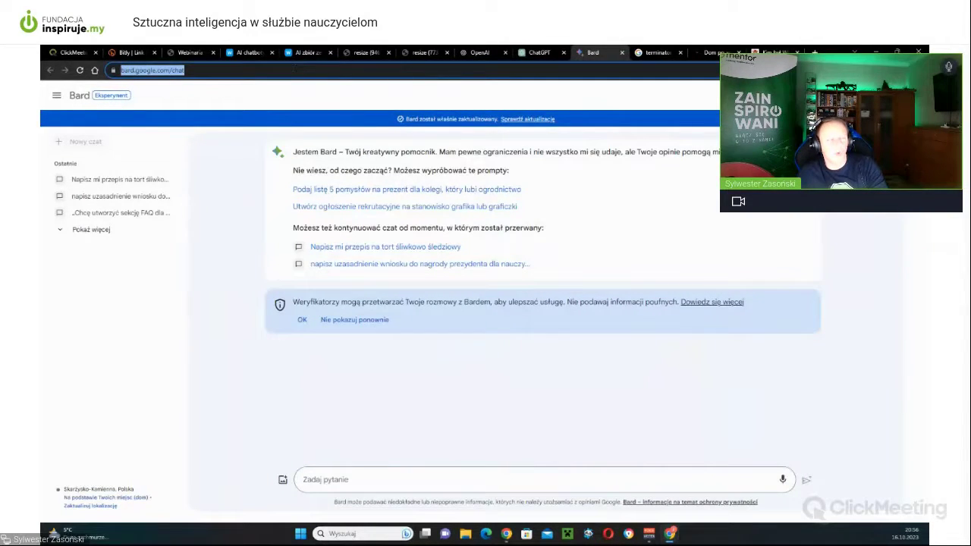
pyautogui.press('Escape')
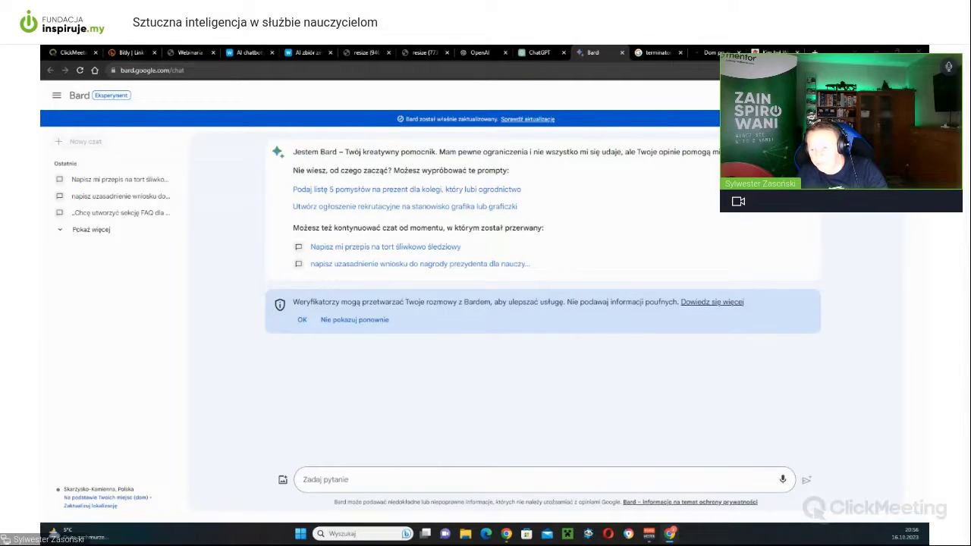
pyautogui.click(539, 482)
pyautogui.write('Streść')
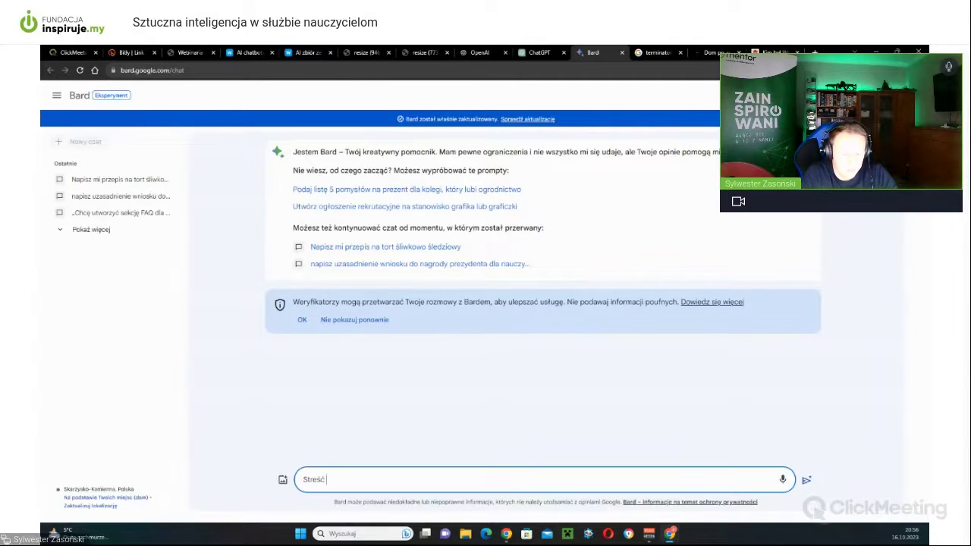
pyautogui.write(' książkę')
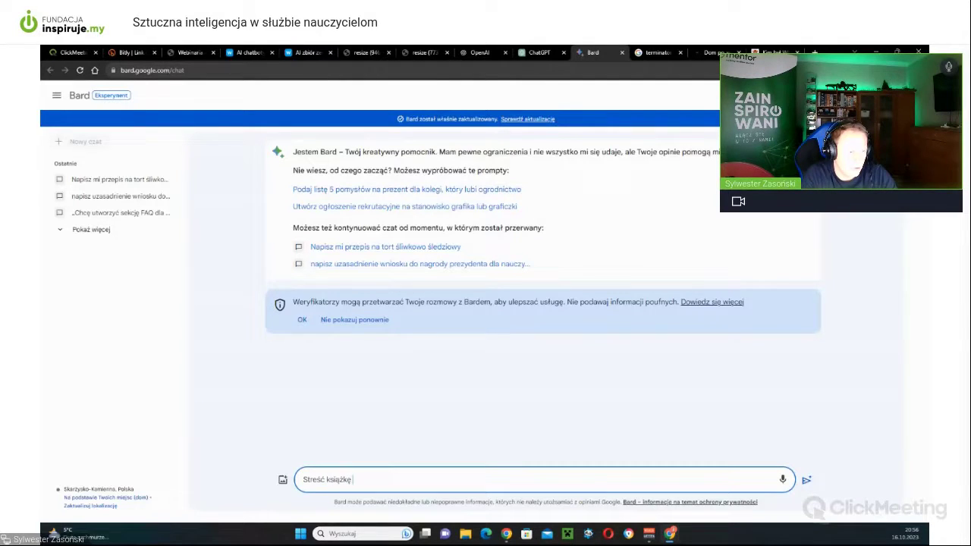
pyautogui.write(' pod tytuł')
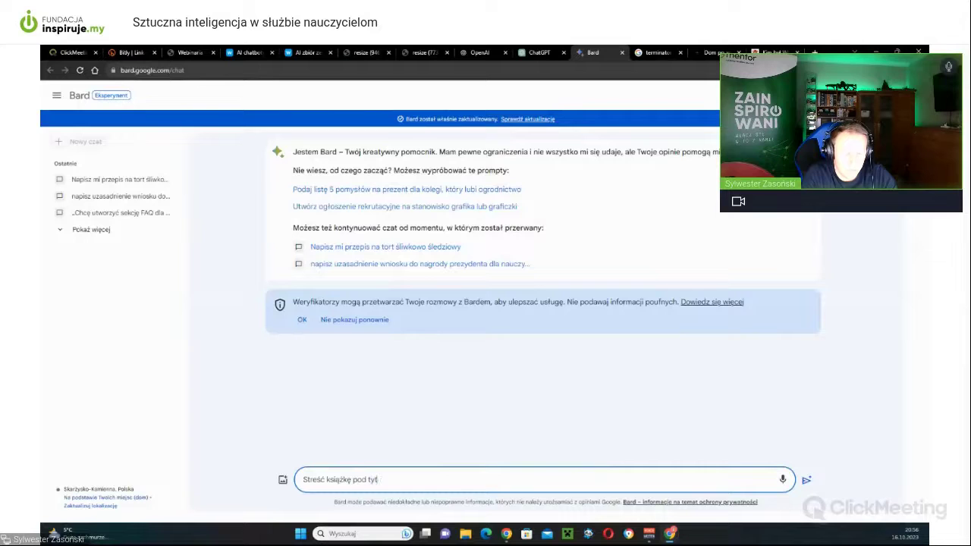
pyautogui.write('em Balladyna')
pyautogui.press('Return')
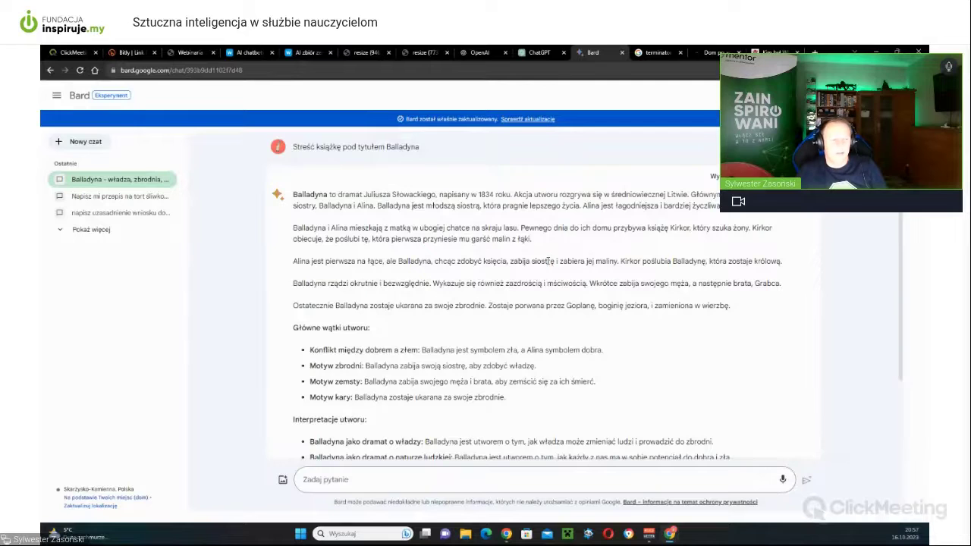
pyautogui.scroll(-5, 549, 260)
pyautogui.scroll(6, 549, 265)
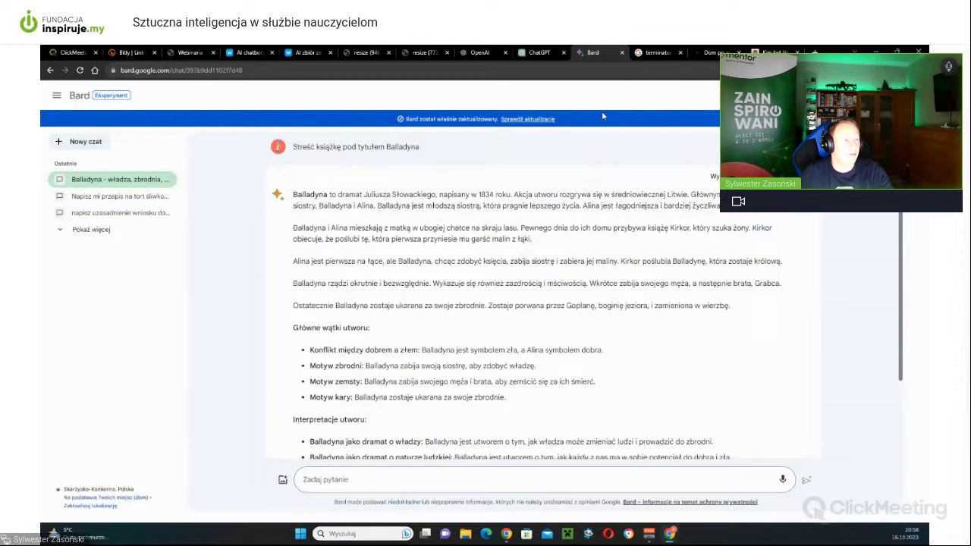
# Close the Terminator meme image search and load chatpdf.com in place of the page with English house vocabulary
pyautogui.click(656, 55)
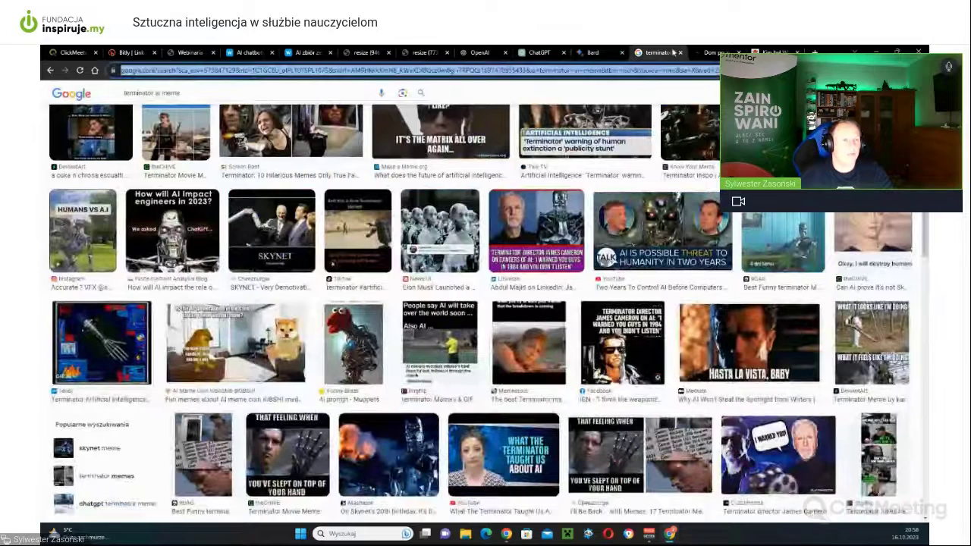
pyautogui.click(677, 54)
pyautogui.click(629, 69)
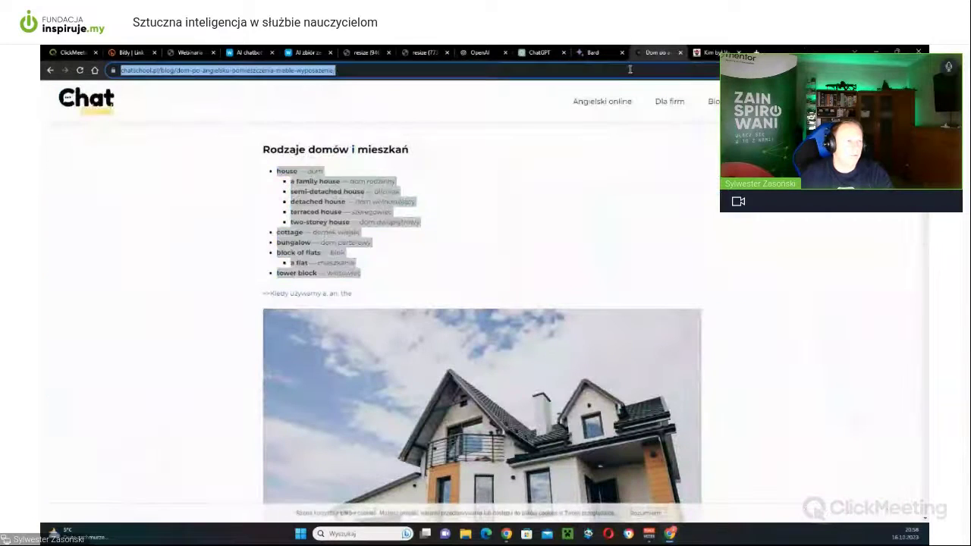
pyautogui.write('chat')
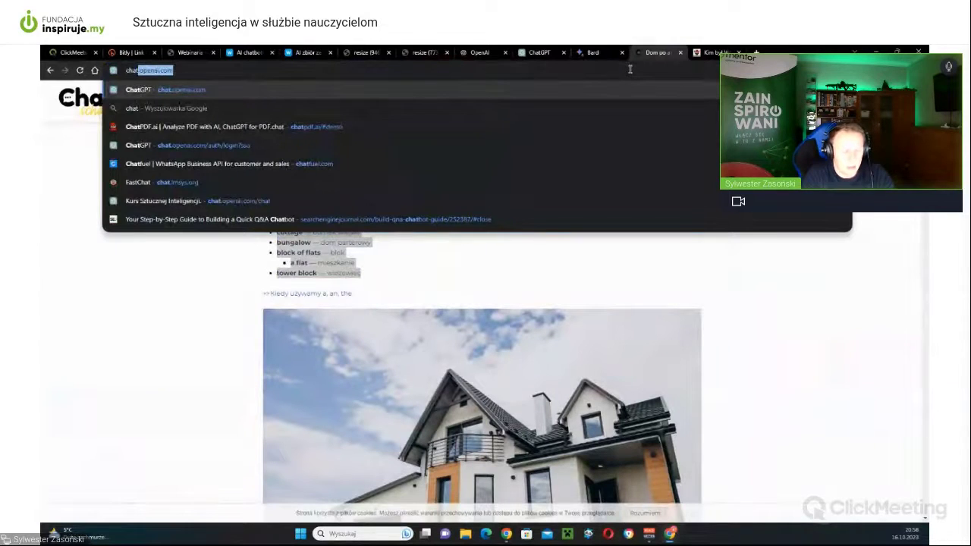
pyautogui.write('pdf.com')
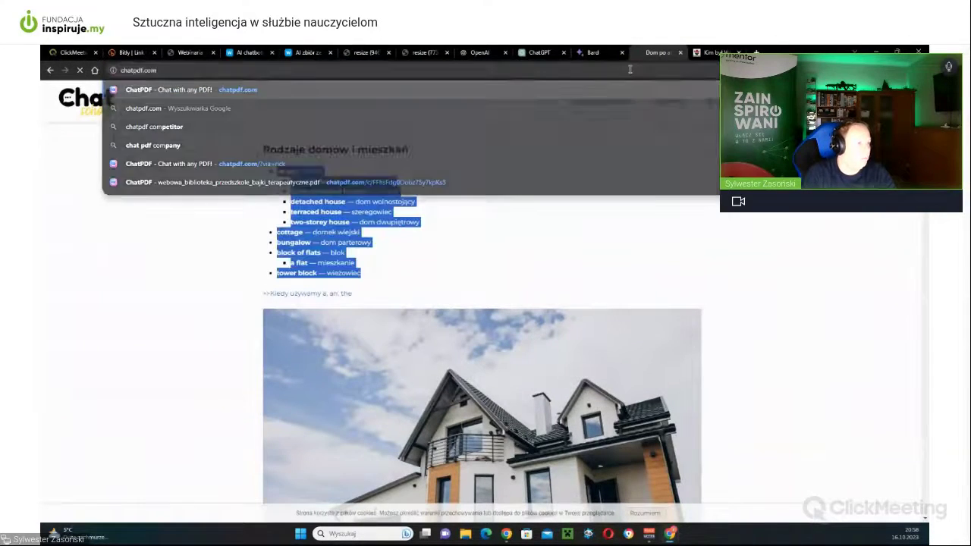
pyautogui.press('Return')
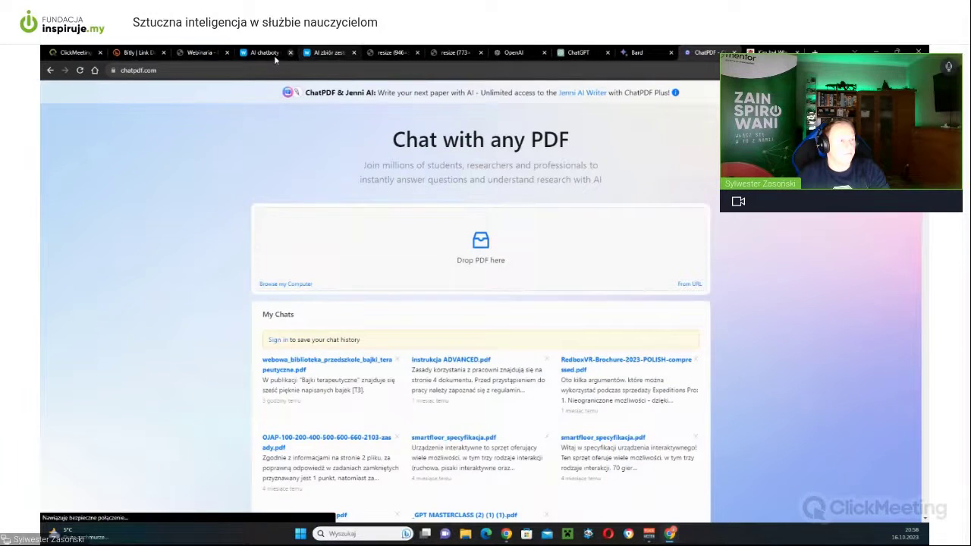
pyautogui.click(269, 69)
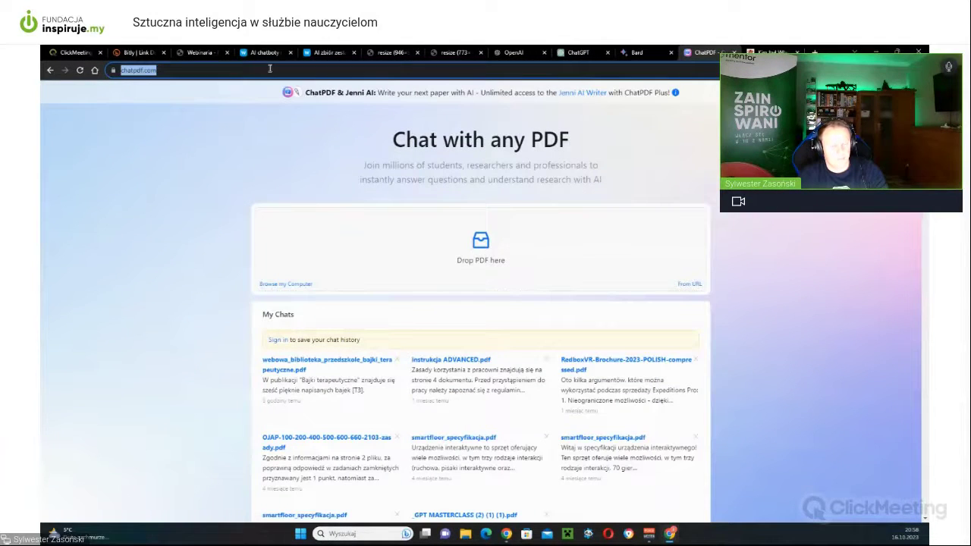
pyautogui.press('Escape')
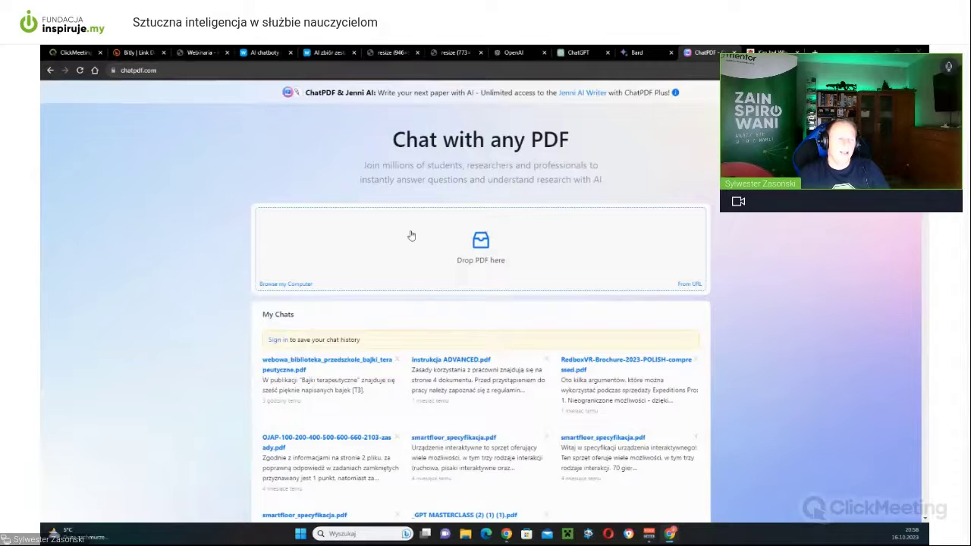
# Upload webowa_biblioteka_przedszkole_bajki_terapeutyczne.pdf from the Pobrane folder to ChatPDF and start browsing the document's pages
pyautogui.click(475, 260)
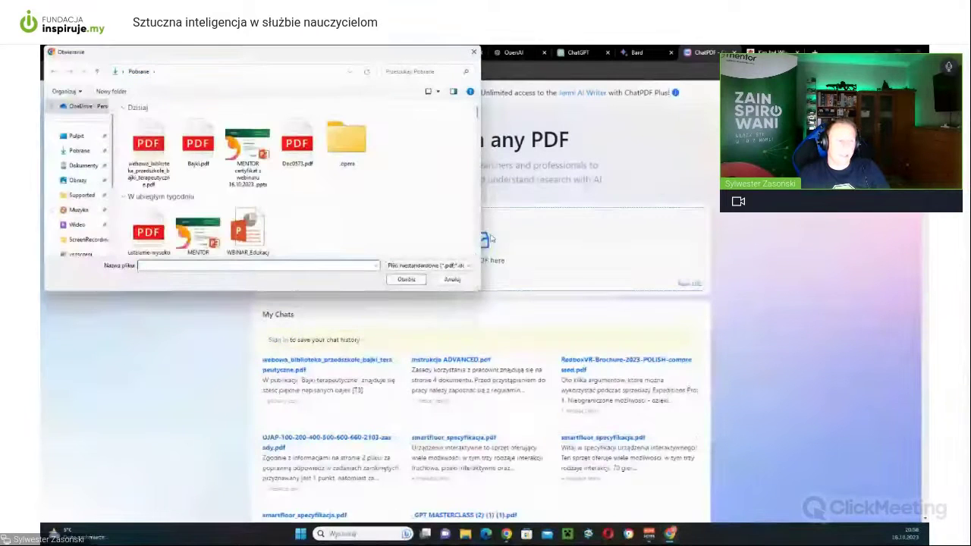
pyautogui.doubleClick(149, 149)
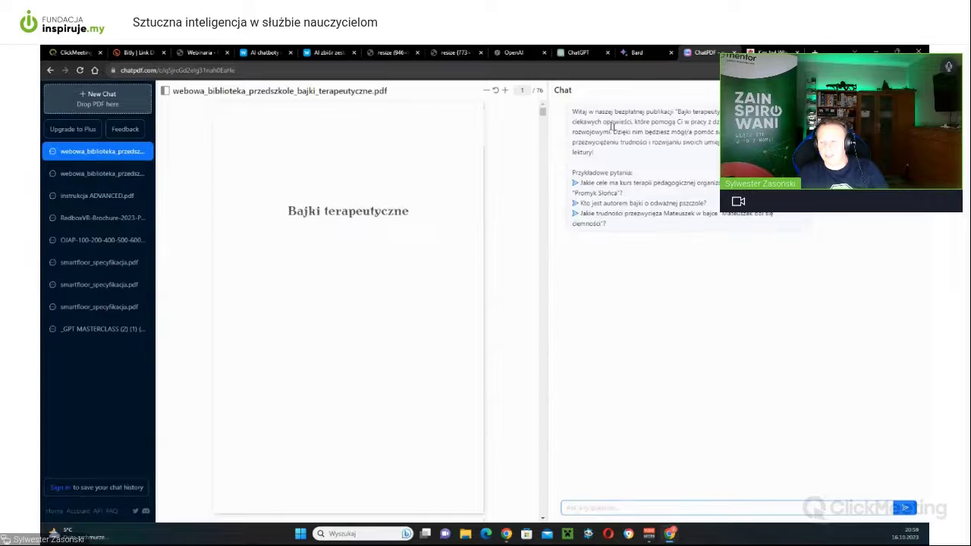
pyautogui.moveTo(543, 116); pyautogui.dragTo(526, 159)
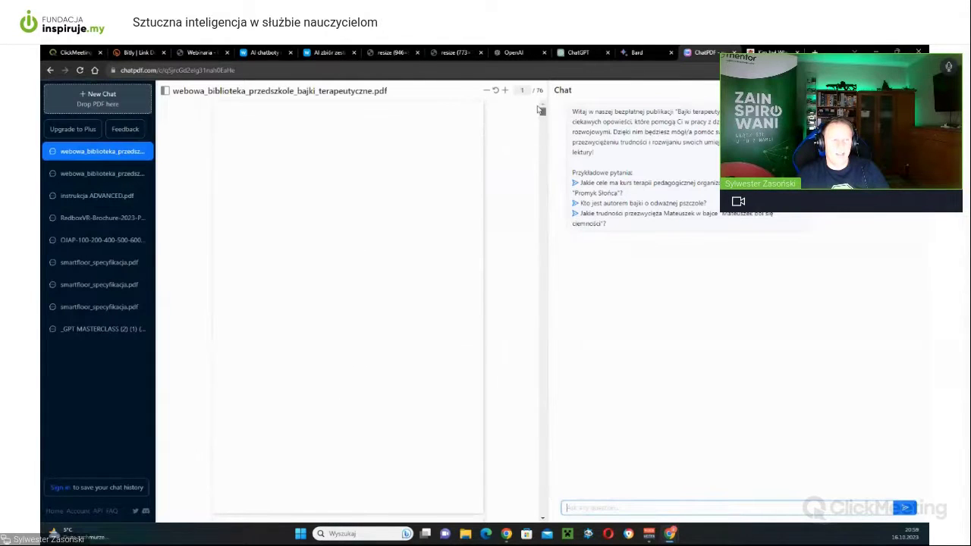
# Ask the PDF chat "Ile jest bajek?" about the uploaded fairy-tale publication
pyautogui.click(711, 506)
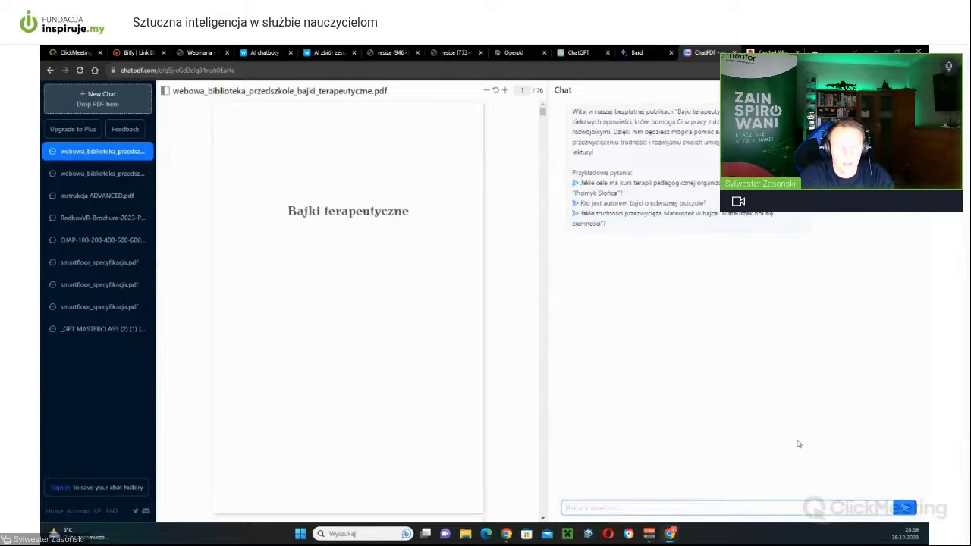
pyautogui.write('Ile baj')
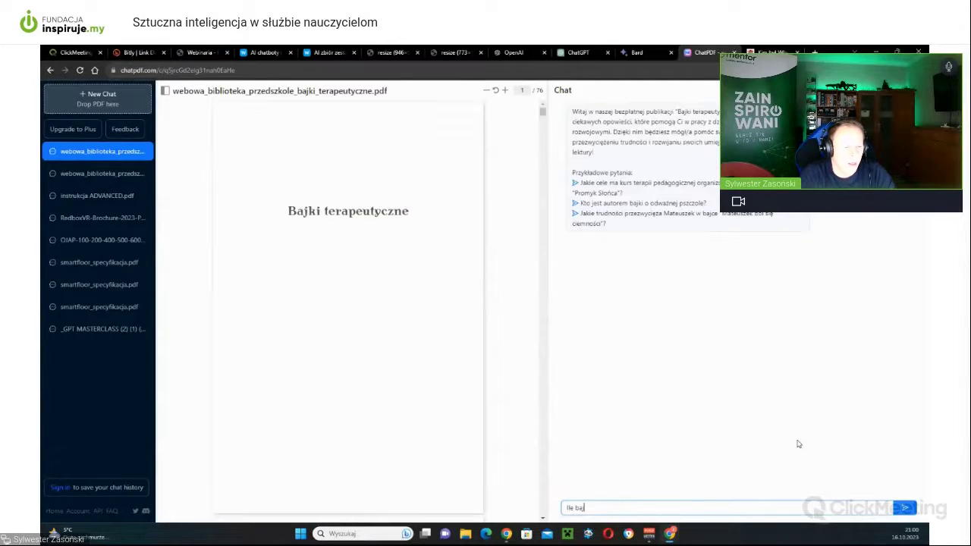
pyautogui.press('BackSpace')
pyautogui.press('BackSpace')
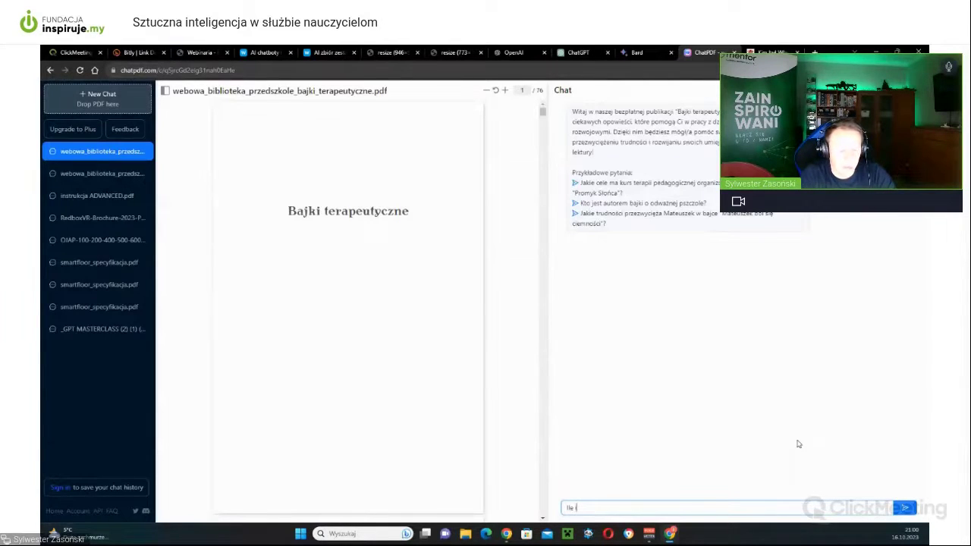
pyautogui.write('jest ba')
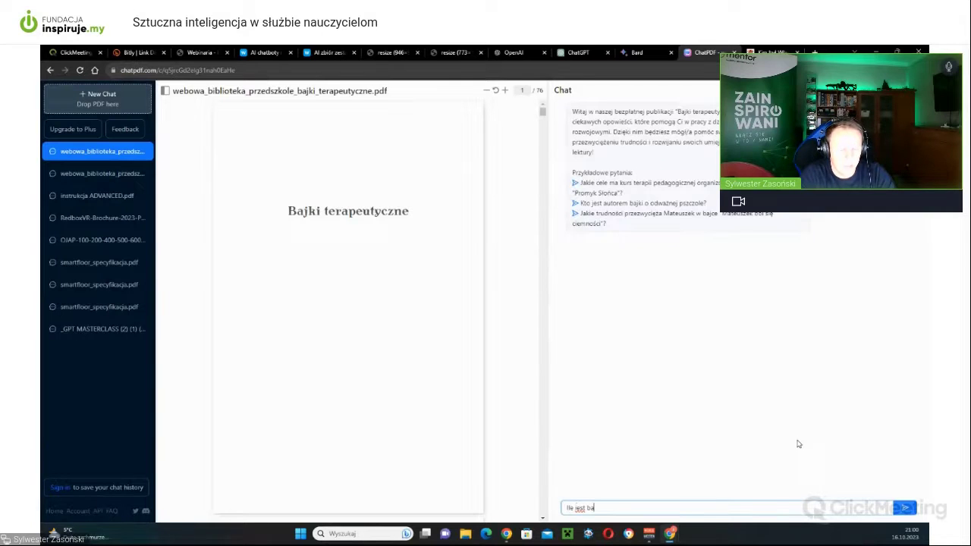
pyautogui.write('jek')
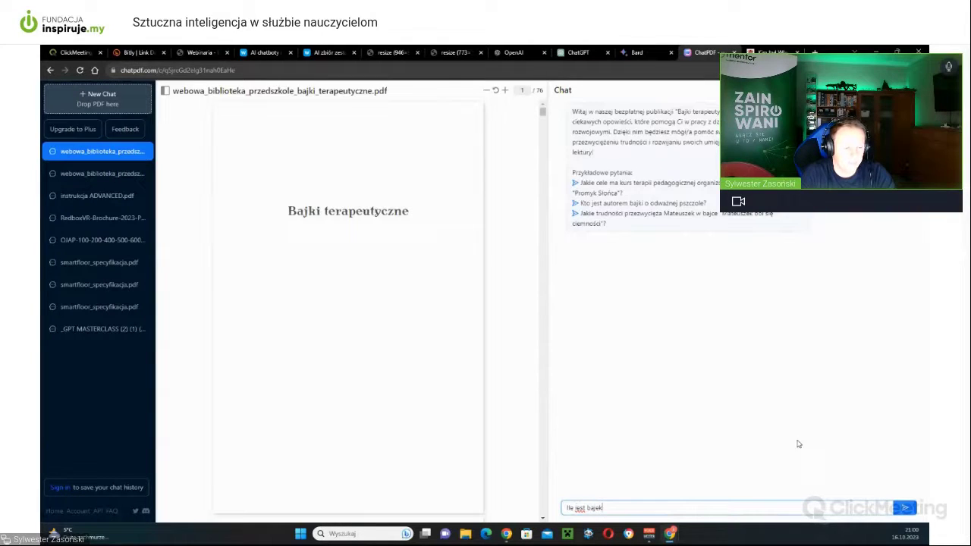
pyautogui.press('Left')
pyautogui.press('Left')
pyautogui.press('Left')
pyautogui.press('Left')
pyautogui.press('Left')
pyautogui.press('Left')
pyautogui.press('Left')
pyautogui.press('Left')
pyautogui.press('Left')
pyautogui.press('Left')
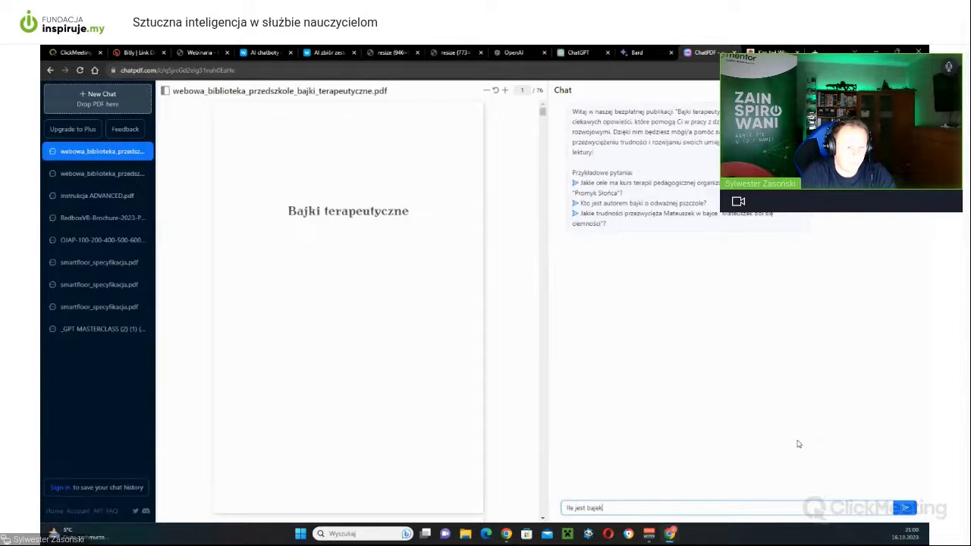
pyautogui.write('?')
pyautogui.press('Return')
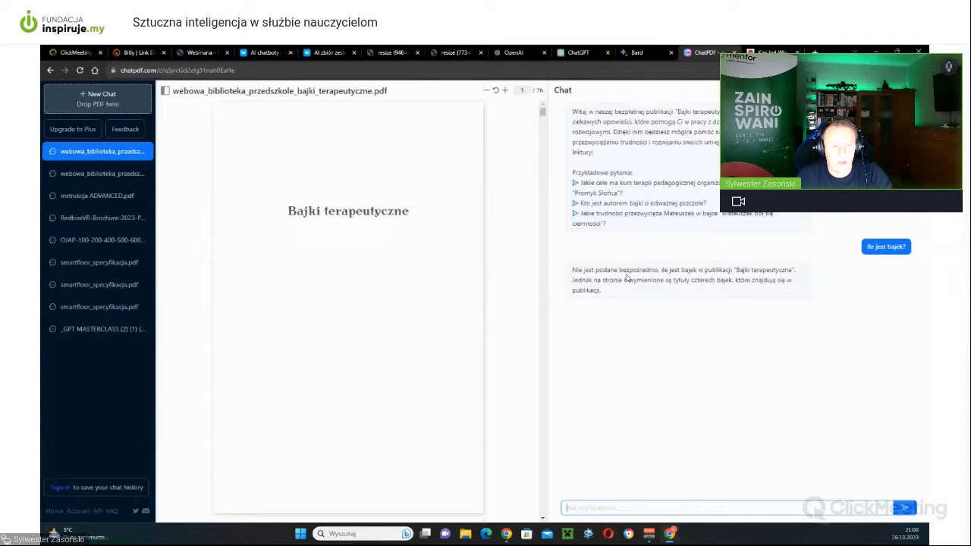
# Examine the document's table of contents (Spis treści) on pages 5 and 6 to check the listed tales against the chat answer
pyautogui.scroll(-15, 455, 303)
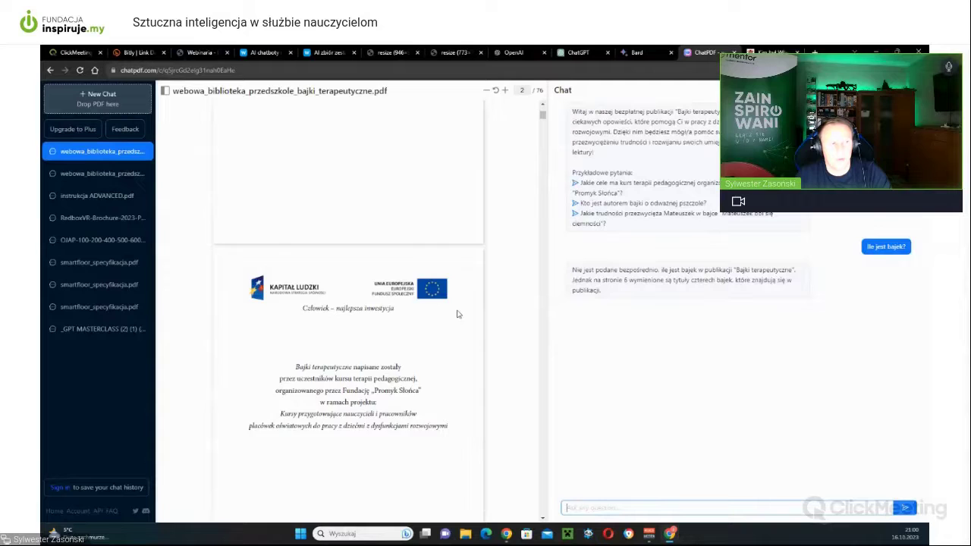
pyautogui.scroll(-5, 425, 312)
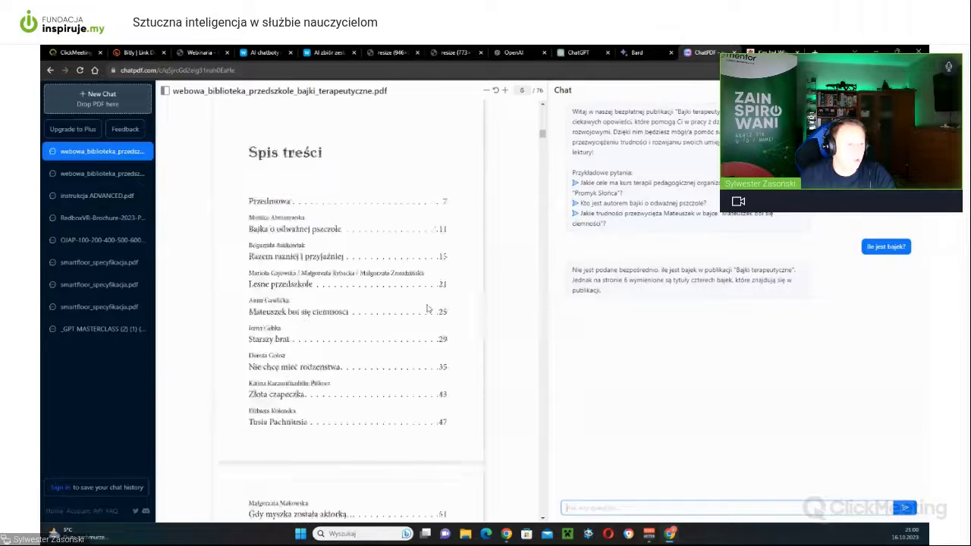
pyautogui.scroll(3, 418, 313)
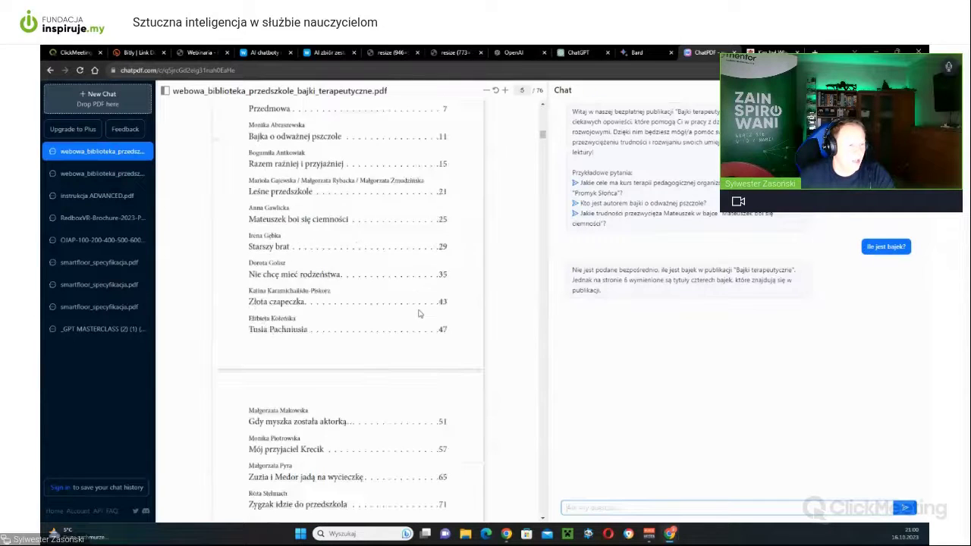
pyautogui.scroll(4, 418, 313)
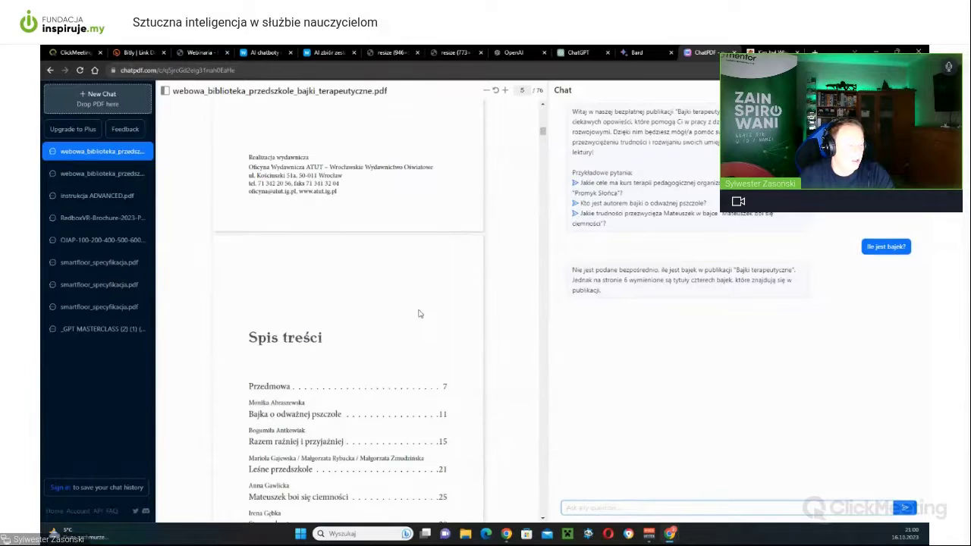
pyautogui.scroll(-3, 419, 313)
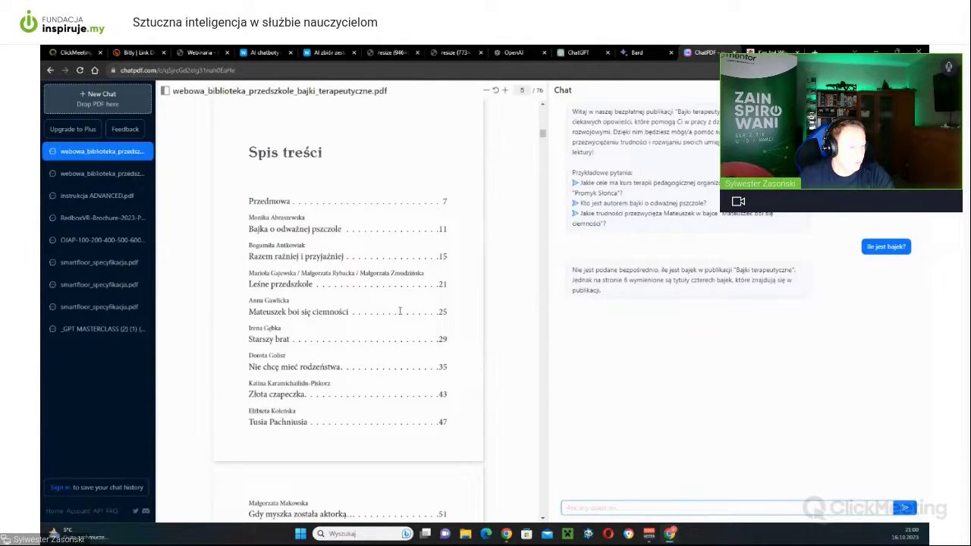
pyautogui.scroll(-4, 400, 311)
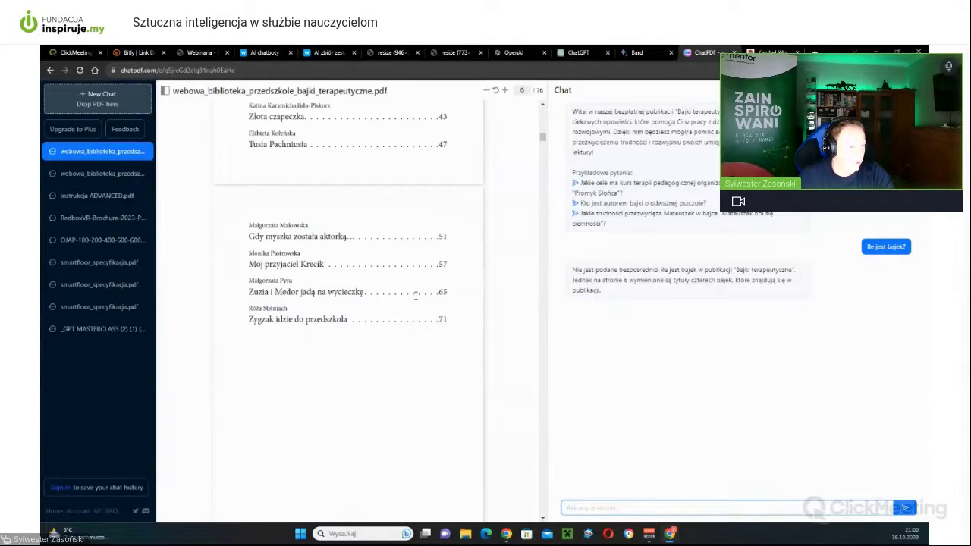
pyautogui.scroll(-4, 414, 295)
pyautogui.scroll(-20, 413, 300)
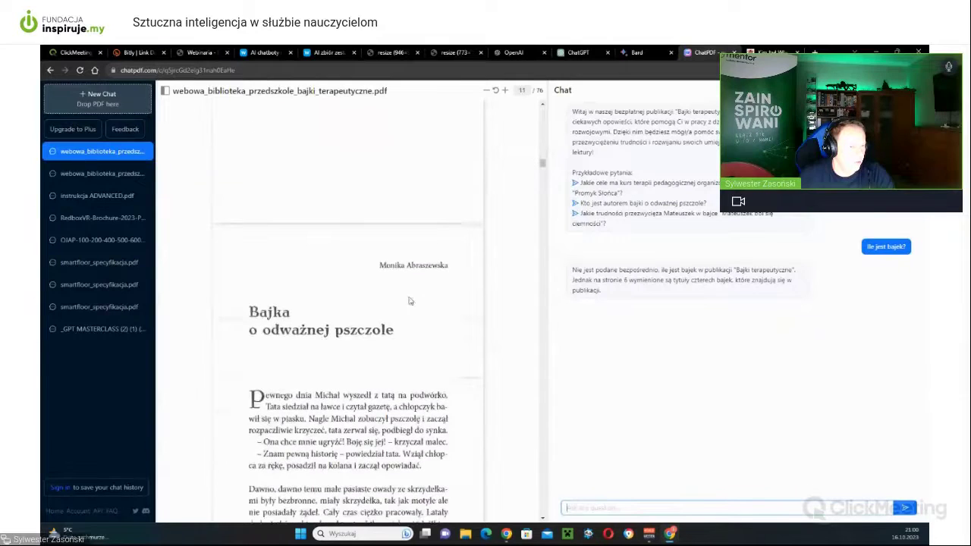
pyautogui.scroll(5, 421, 297)
pyautogui.scroll(8, 421, 297)
pyautogui.scroll(10, 419, 296)
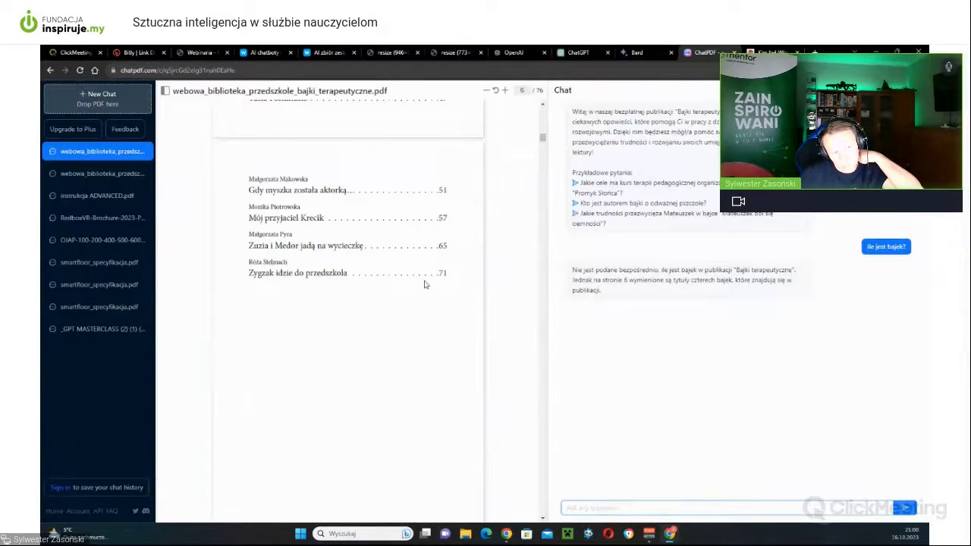
pyautogui.scroll(3, 425, 282)
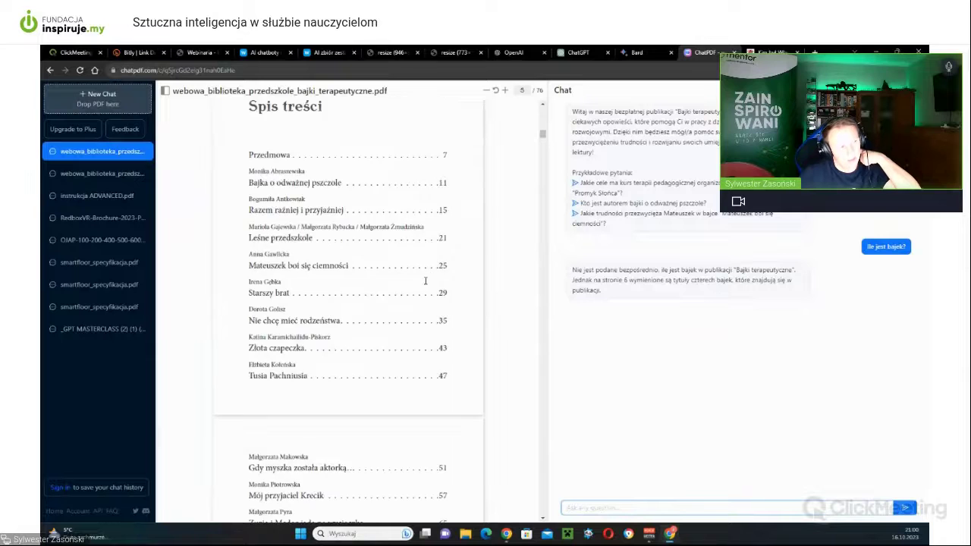
pyautogui.scroll(3, 425, 282)
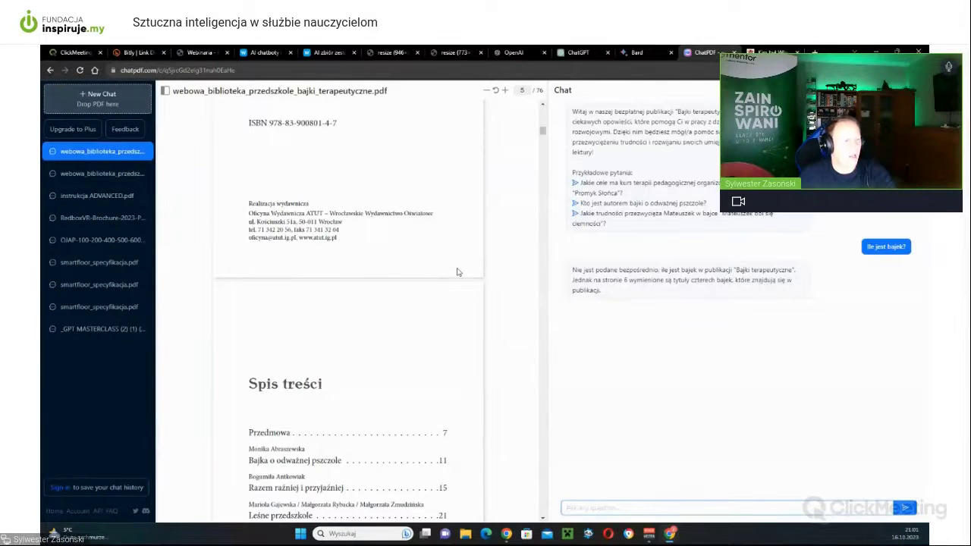
pyautogui.scroll(-3, 464, 273)
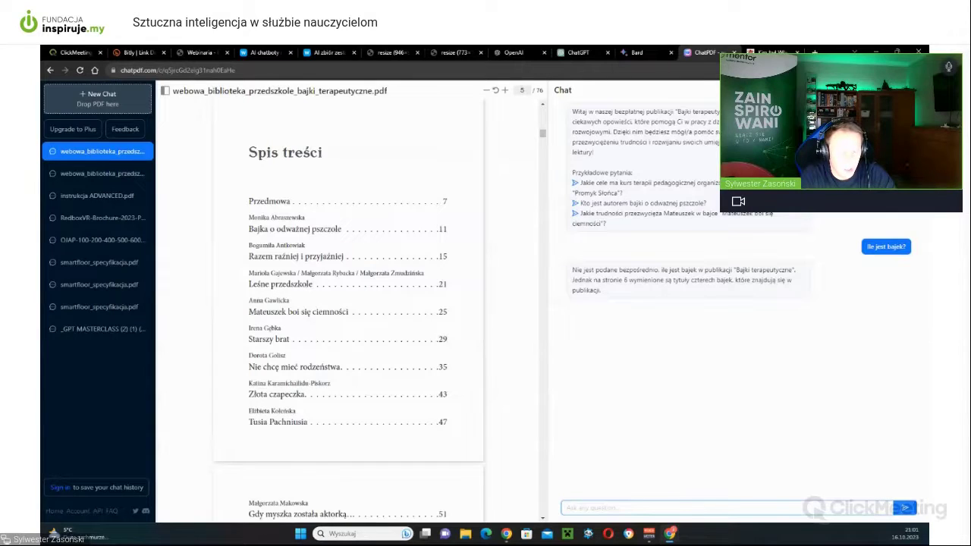
# Ask the PDF chat "która bajka będzie opowiadała o rodzeństwie"
pyautogui.write('kto')
pyautogui.write('r')
pyautogui.write('a baj')
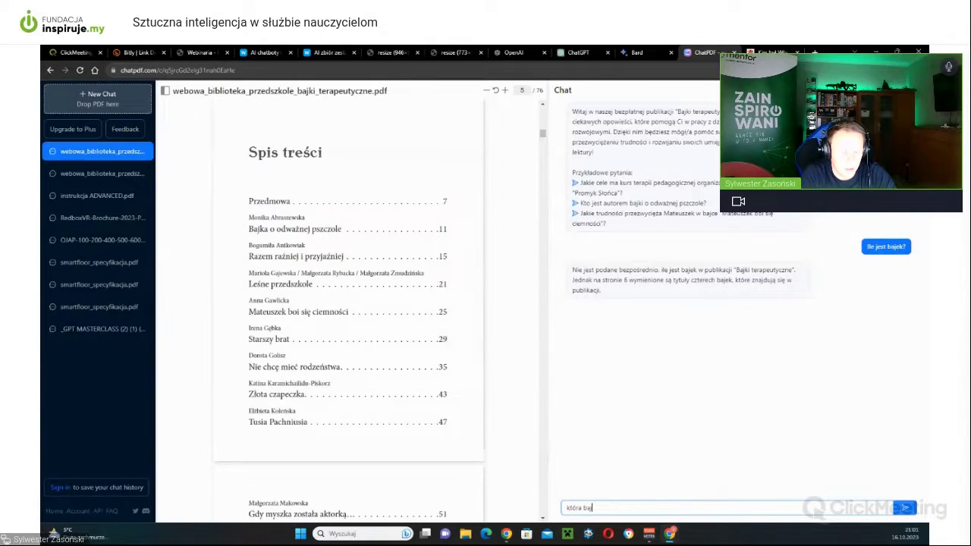
pyautogui.write('ka tędzie opowiada')
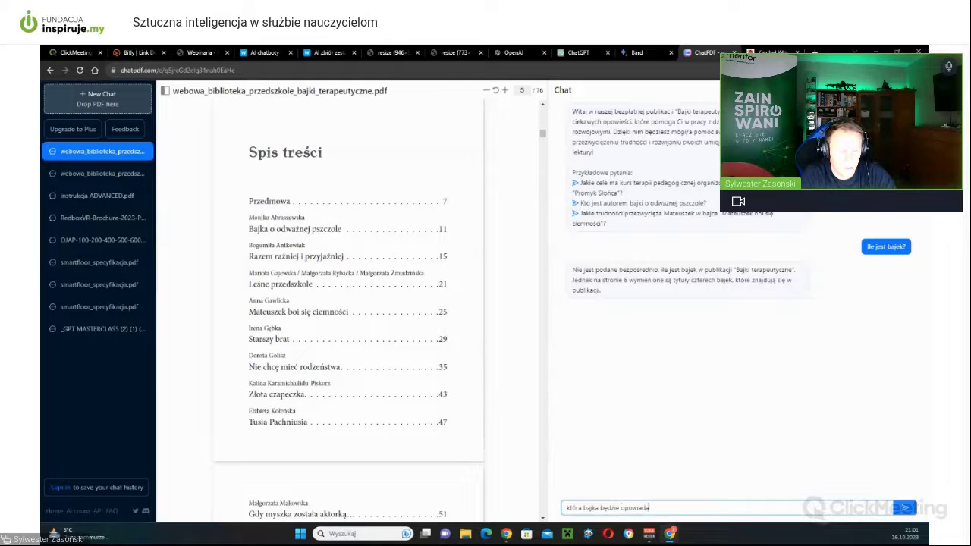
pyautogui.write('ła o rodz')
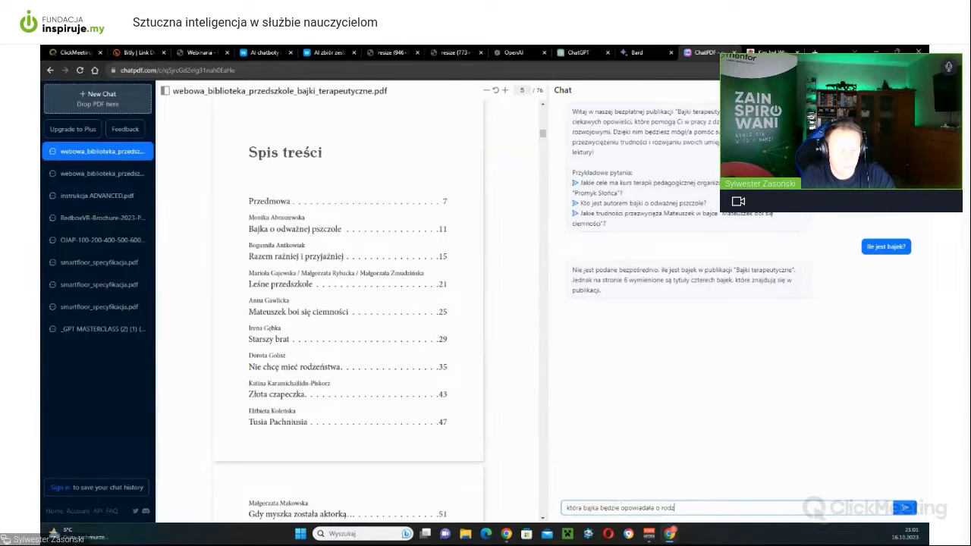
pyautogui.write('eńst')
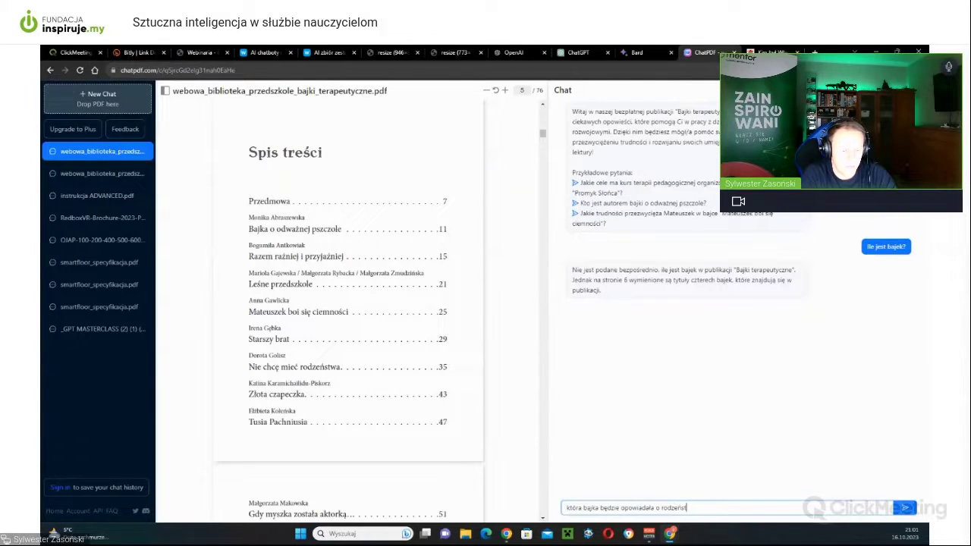
pyautogui.write('wu')
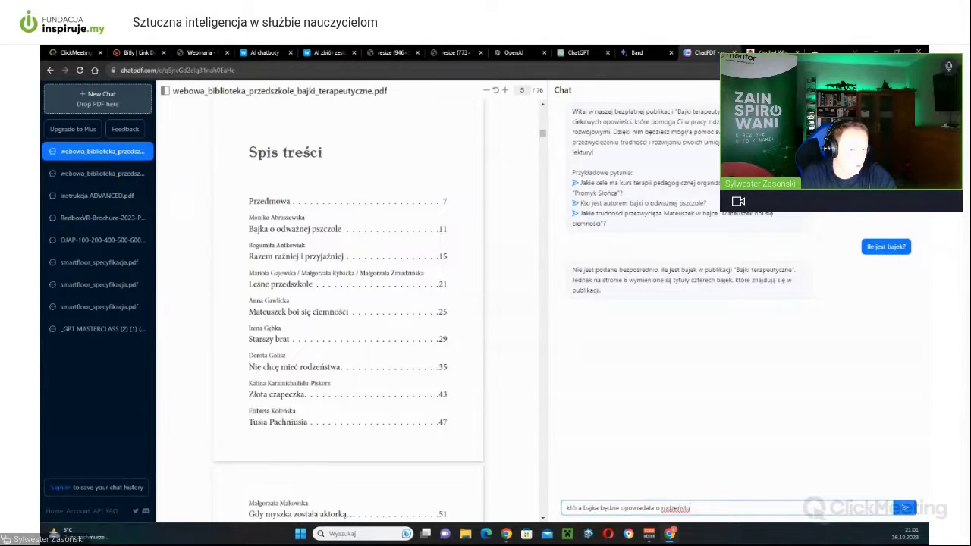
pyautogui.press('BackSpace')
pyautogui.press('BackSpace')
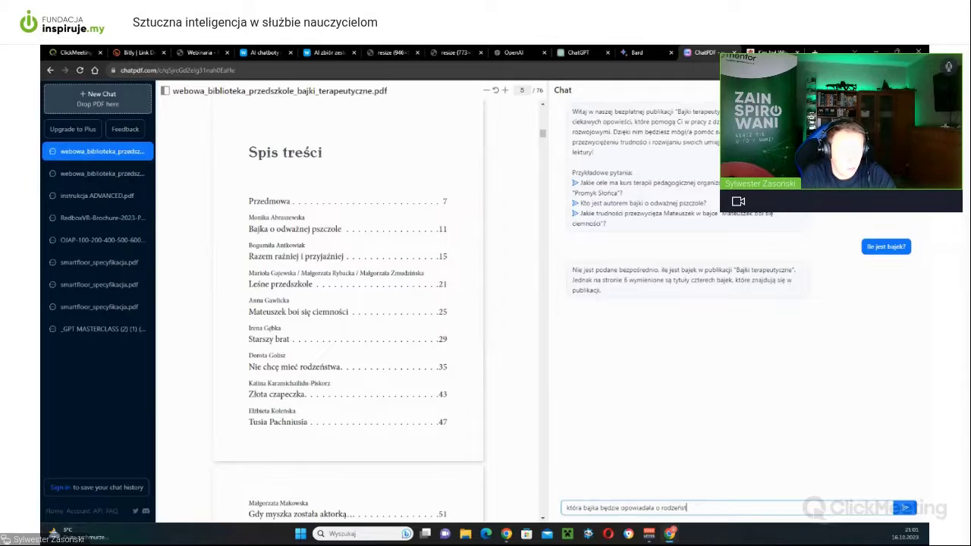
pyautogui.write('wie')
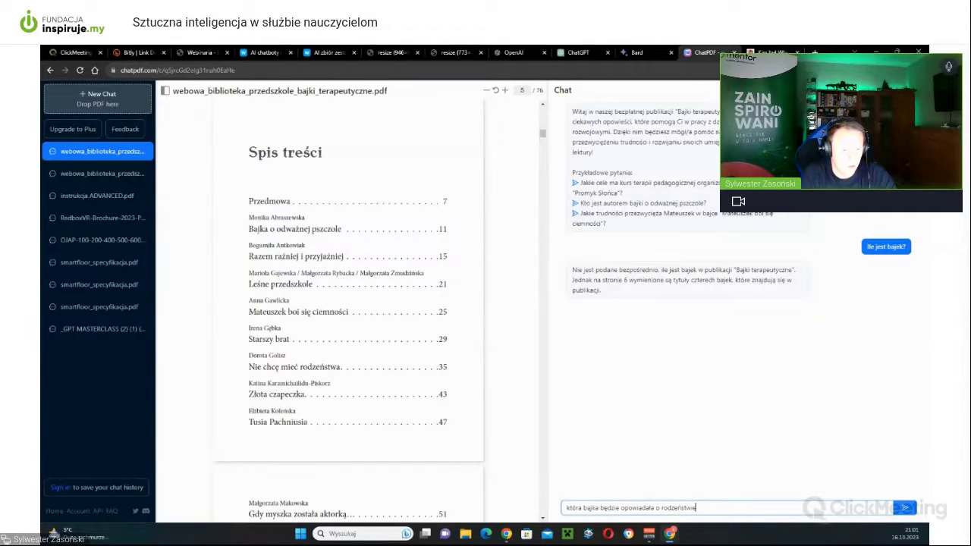
pyautogui.press('Return')
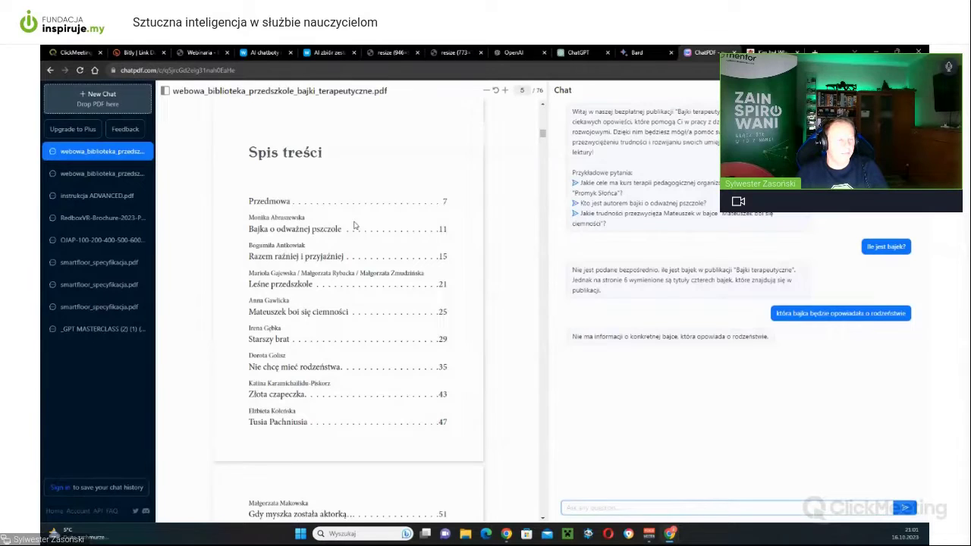
# Look over the rest of the tale titles and send the chat the prompt "Streść mi publikację"
pyautogui.scroll(-5, 448, 246)
pyautogui.scroll(2, 463, 228)
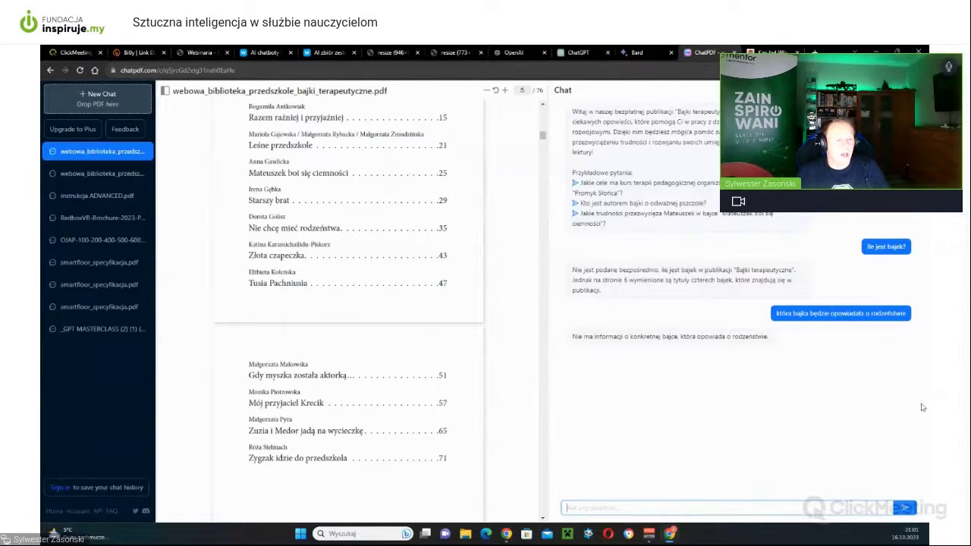
pyautogui.write('Streść mi')
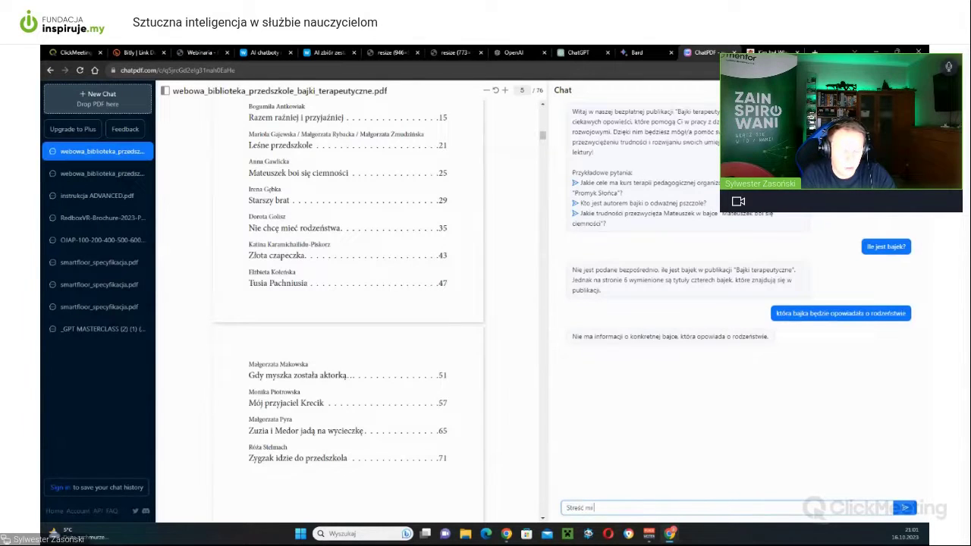
pyautogui.write(' publikację')
pyautogui.press('Return')
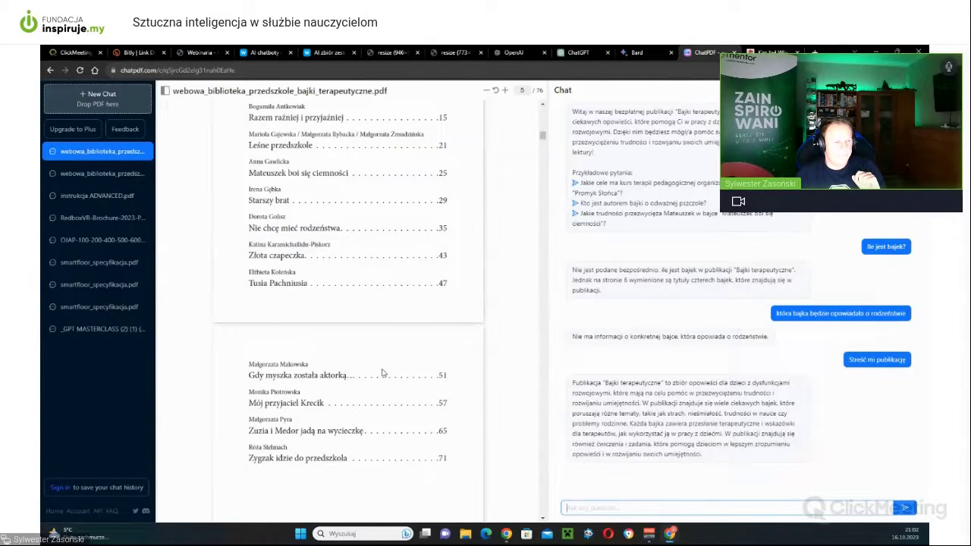
# Browse to the tale "Leśne przedszkole" on page 21 and ask the chat "kto jest autorem bajki leśne przedszkole?"
pyautogui.scroll(-4, 379, 364)
pyautogui.scroll(-10, 380, 356)
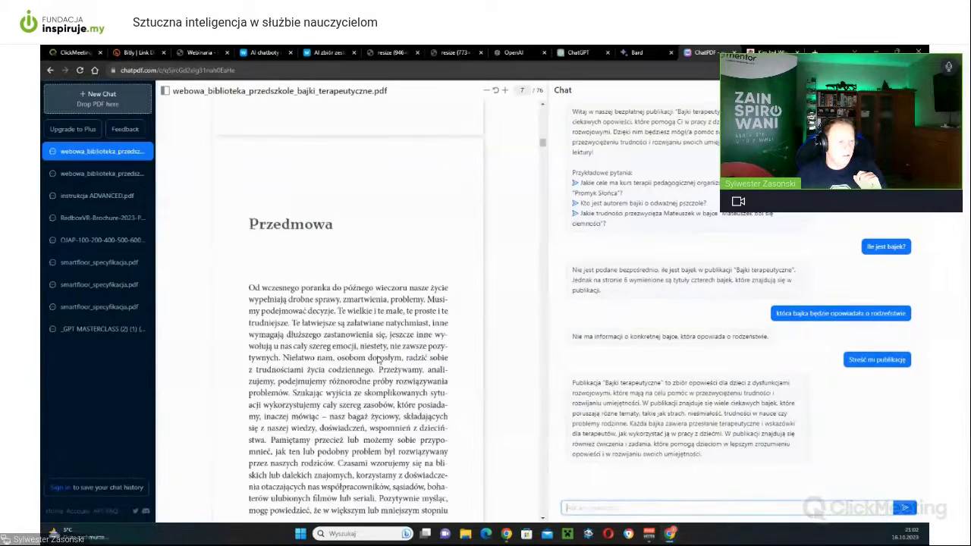
pyautogui.moveTo(544, 151); pyautogui.dragTo(549, 232)
pyautogui.scroll(5, 430, 247)
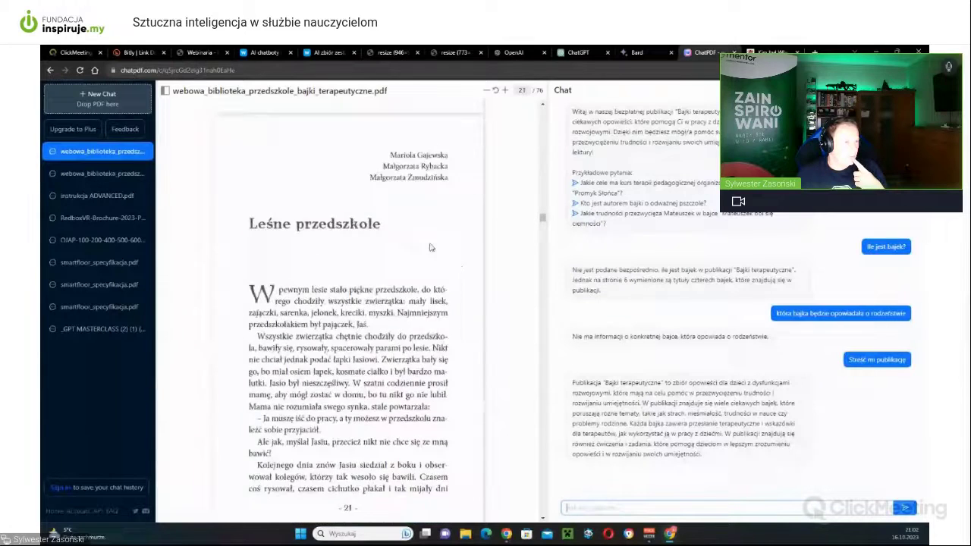
pyautogui.scroll(1, 430, 247)
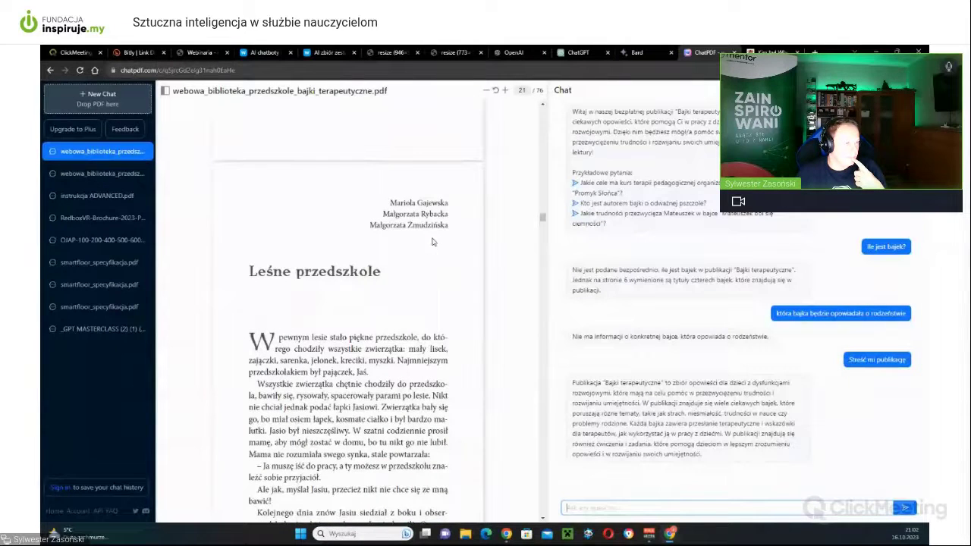
pyautogui.scroll(-2, 427, 239)
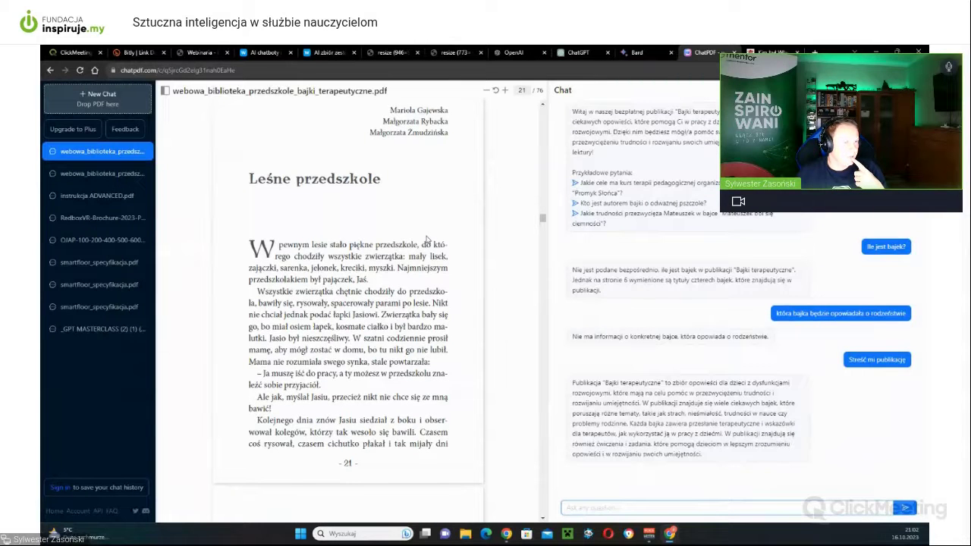
pyautogui.scroll(1, 427, 240)
pyautogui.write('kto jest a')
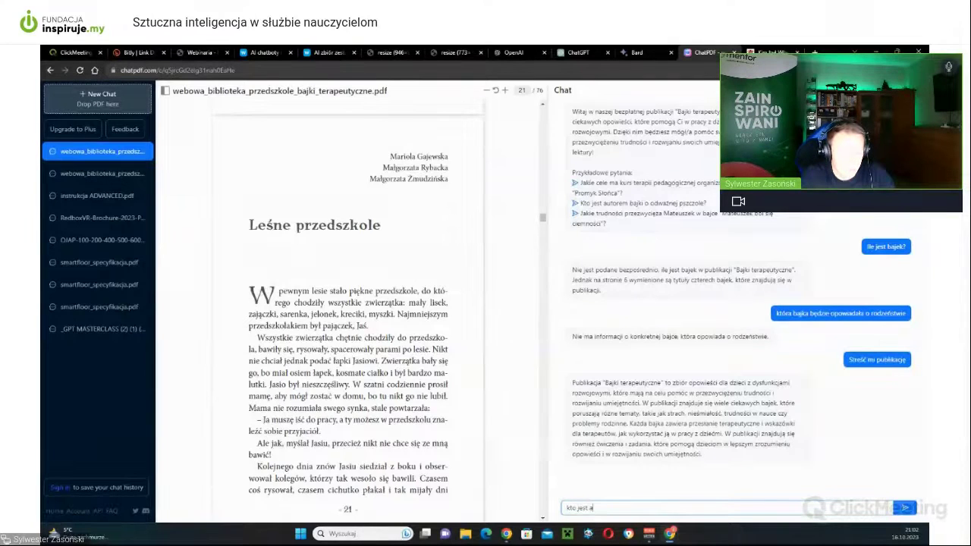
pyautogui.write('utorem ba')
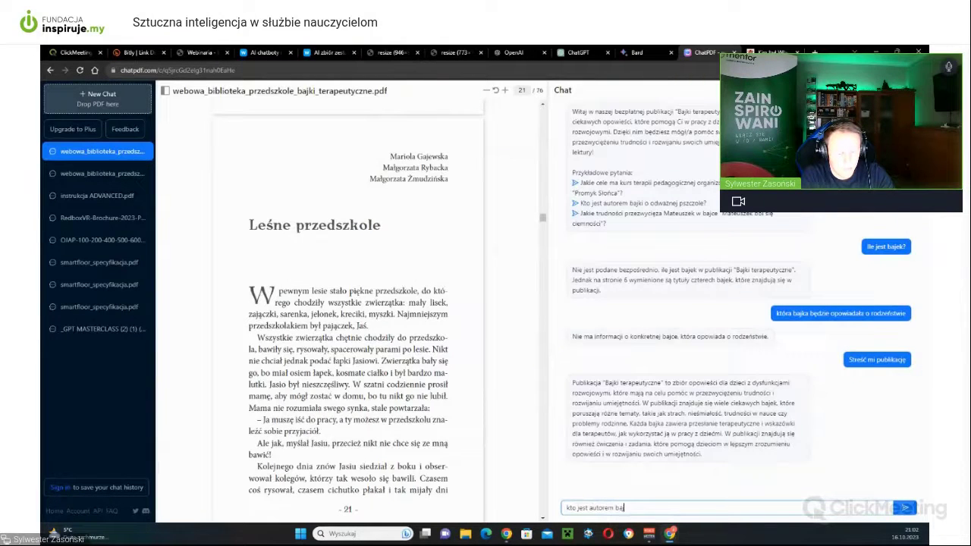
pyautogui.write('jki oeśne przedszkole')
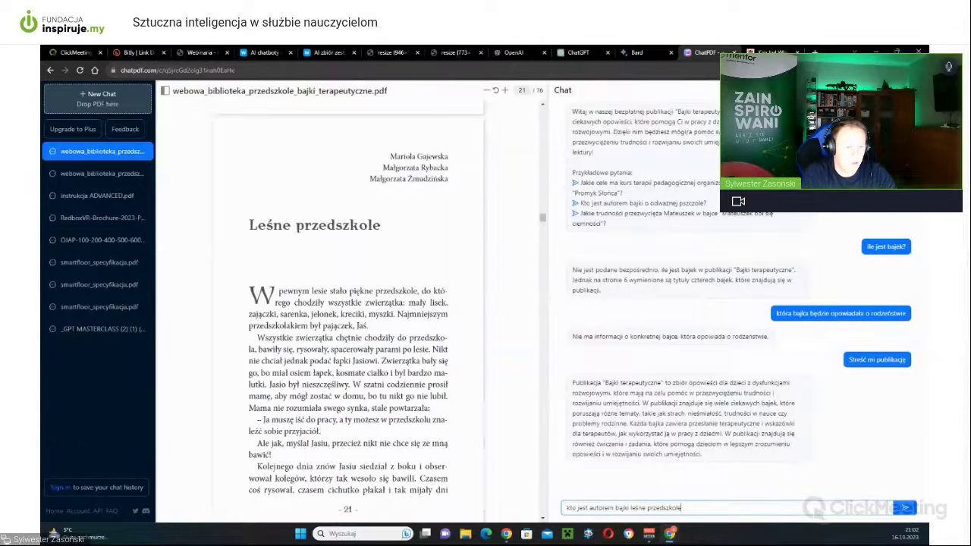
pyautogui.write('?')
pyautogui.press('Return')
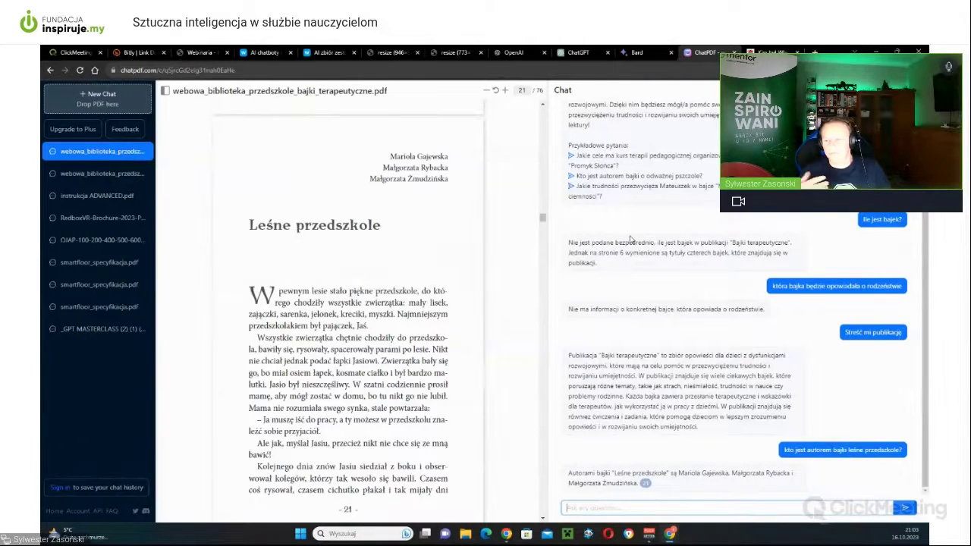
# Switch back to the ChatGPT conversation with the five-sentence Balladyna summary
pyautogui.click(579, 52)
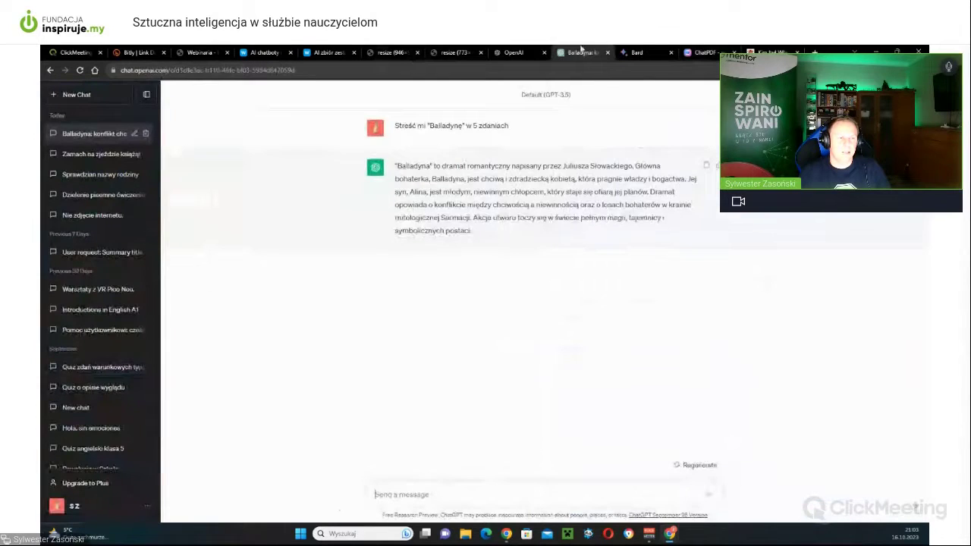